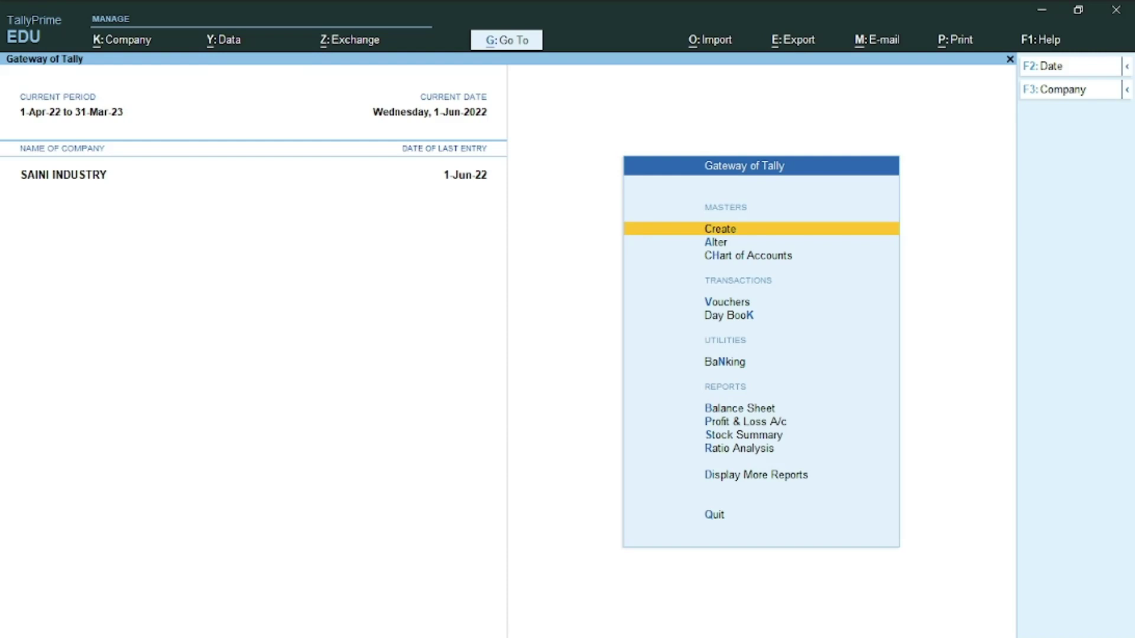
# Set the current date to 1 July 2022.
pyautogui.click(454, 110)
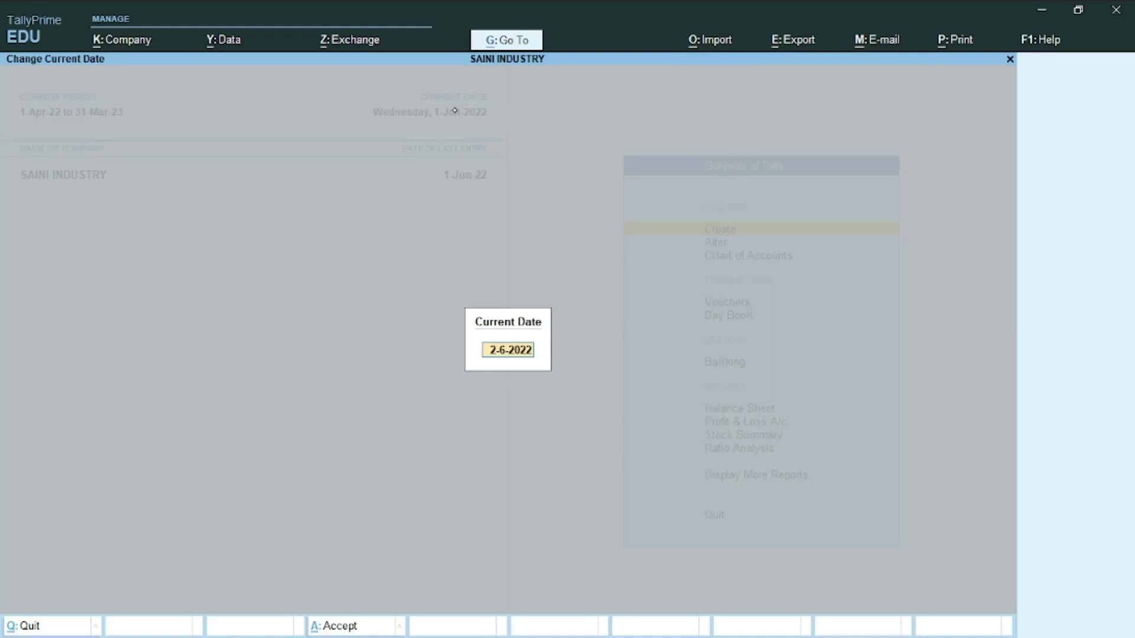
pyautogui.write('1july')
pyautogui.press('Return')
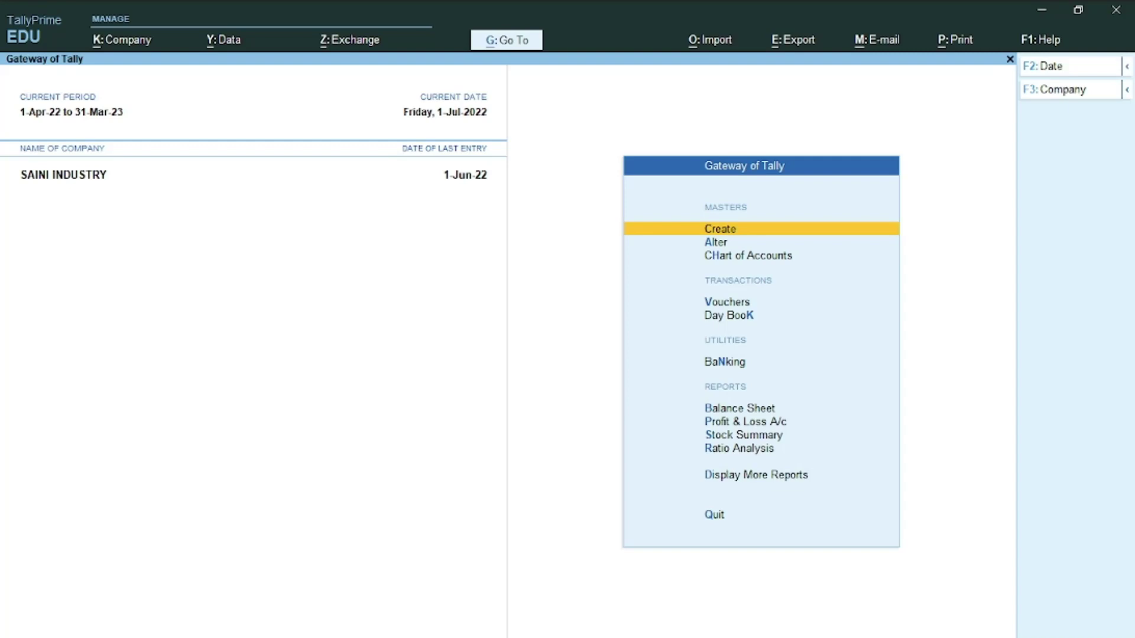
# Check the July 2022 transaction list in Word, return to TallyPrime and open a new payment voucher.
pyautogui.hotkey('alt', 'Tab')
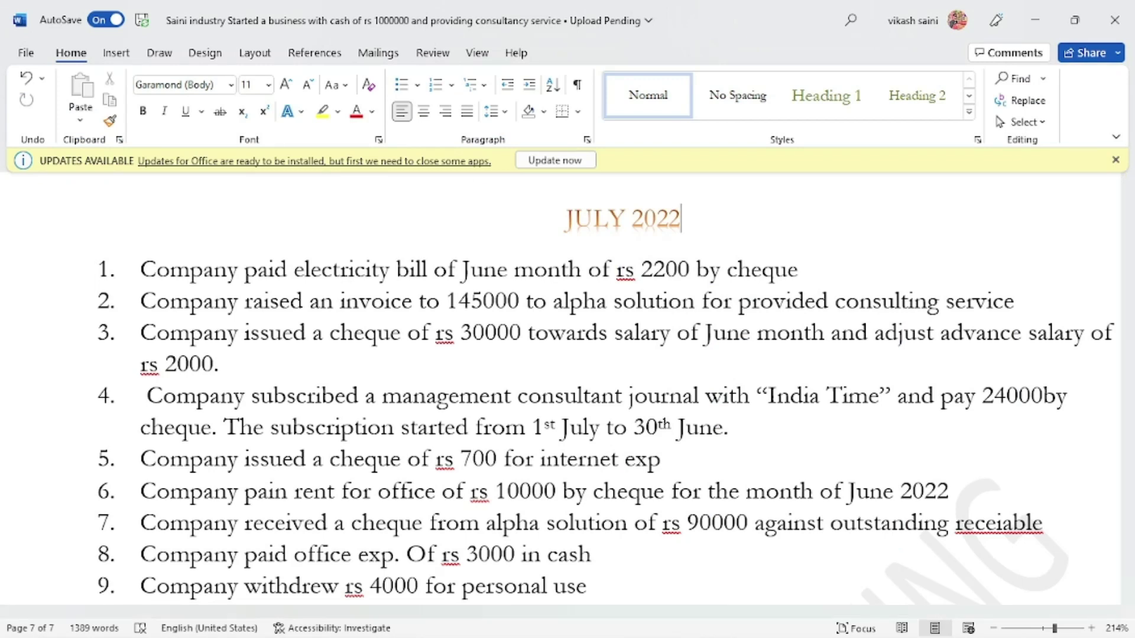
pyautogui.hotkey('alt', 'Tab')
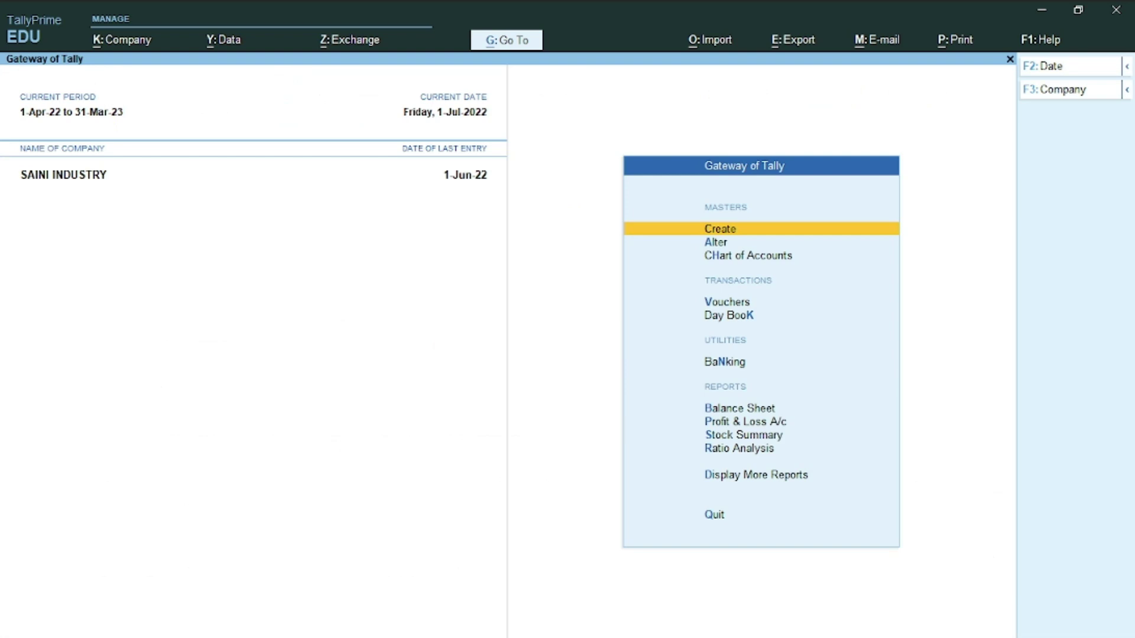
pyautogui.press('Down')
pyautogui.press('Down')
pyautogui.press('Down')
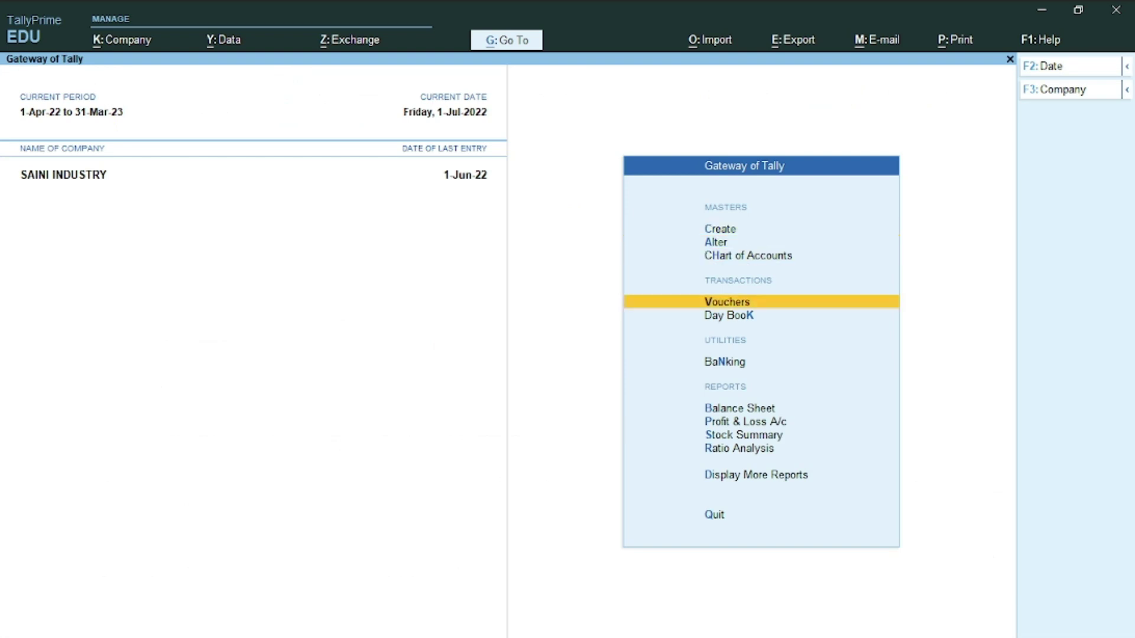
pyautogui.press('Return')
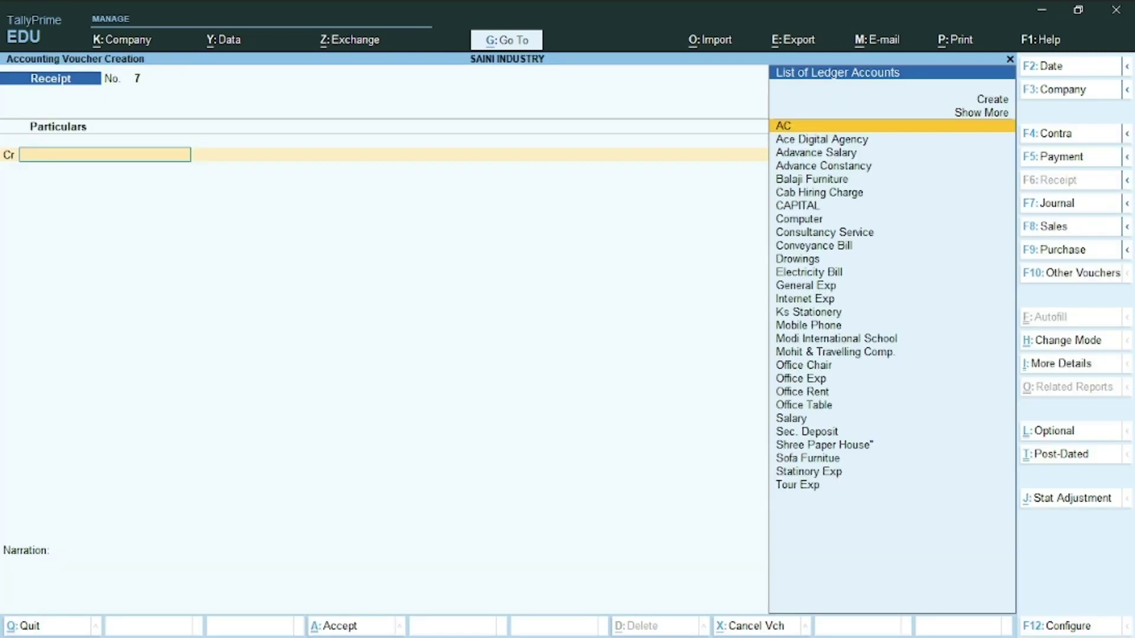
pyautogui.click(1085, 155)
pyautogui.press('F4')
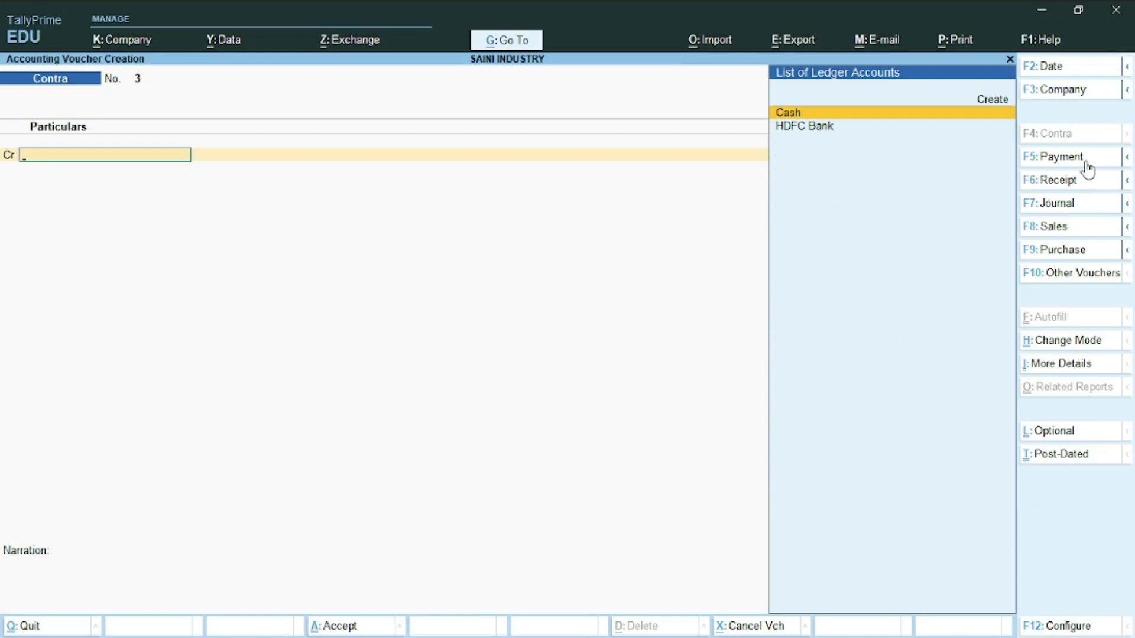
pyautogui.click(1061, 156)
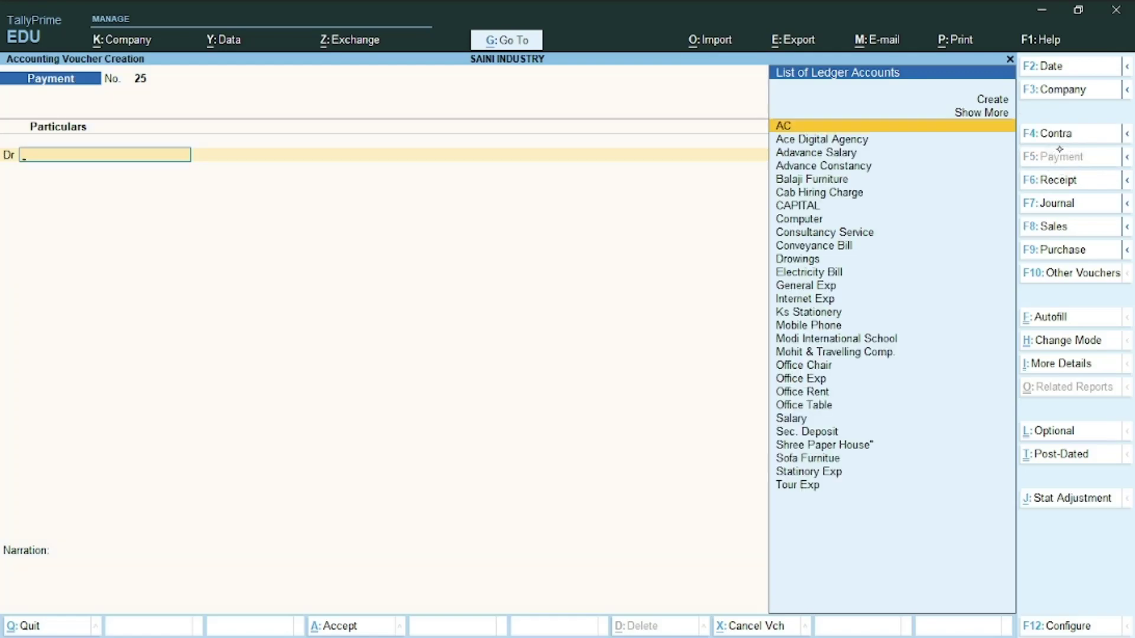
# Debit Electricity Bill with 2200 and credit HDFC Bank, underlining the amount in item 1 of the Word transaction list.
pyautogui.write('E')
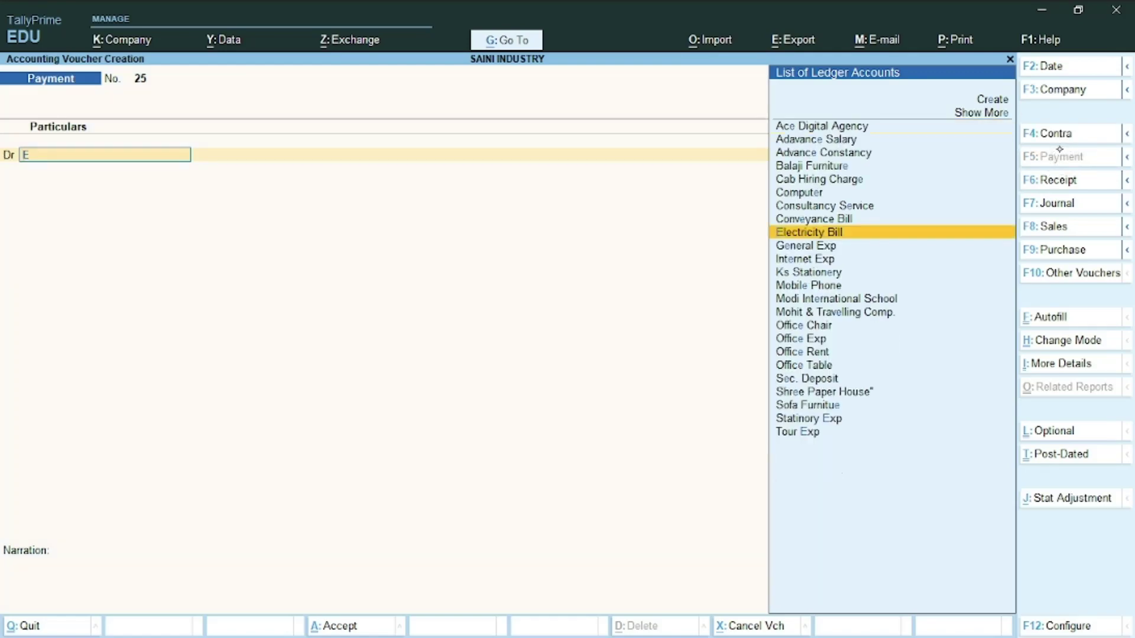
pyautogui.press('Return')
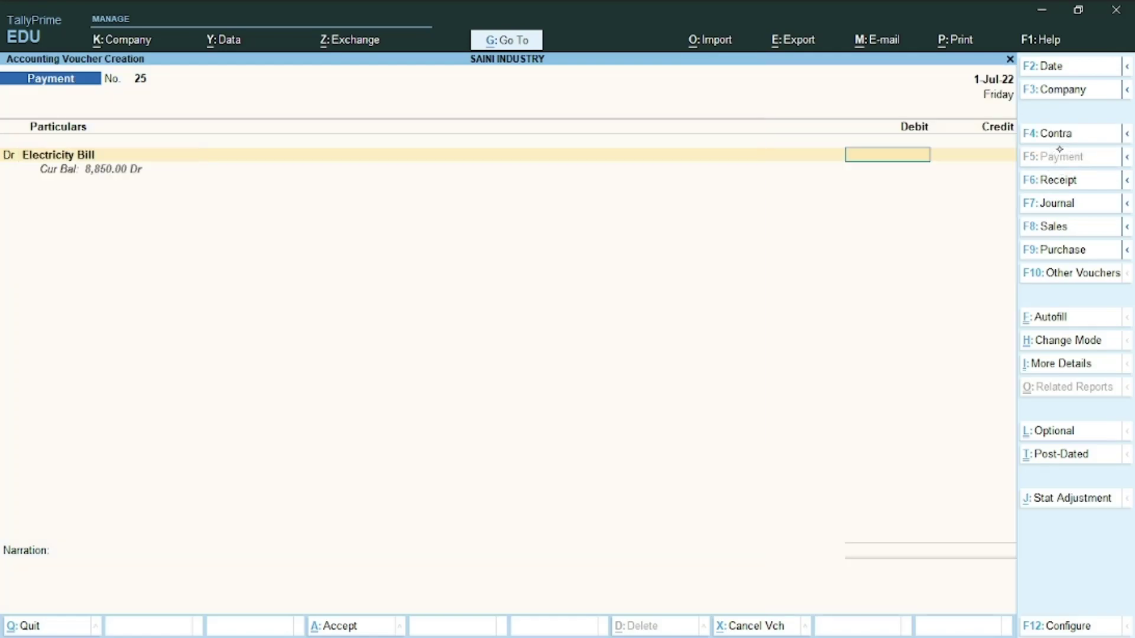
pyautogui.hotkey('alt', 'Tab')
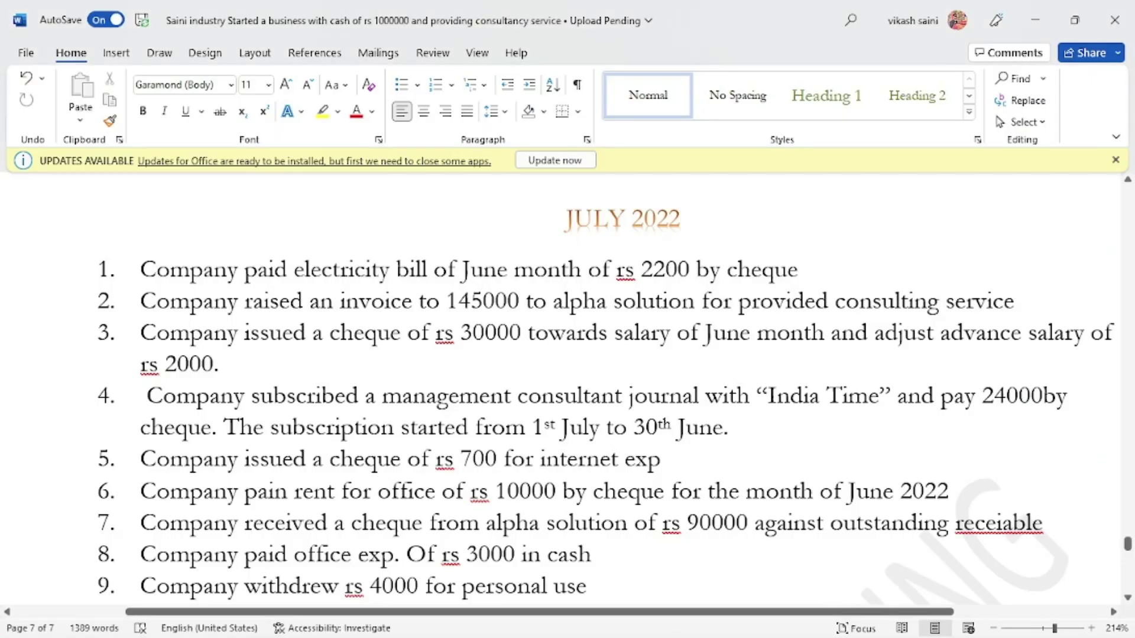
pyautogui.moveTo(642, 281); pyautogui.dragTo(690, 282)
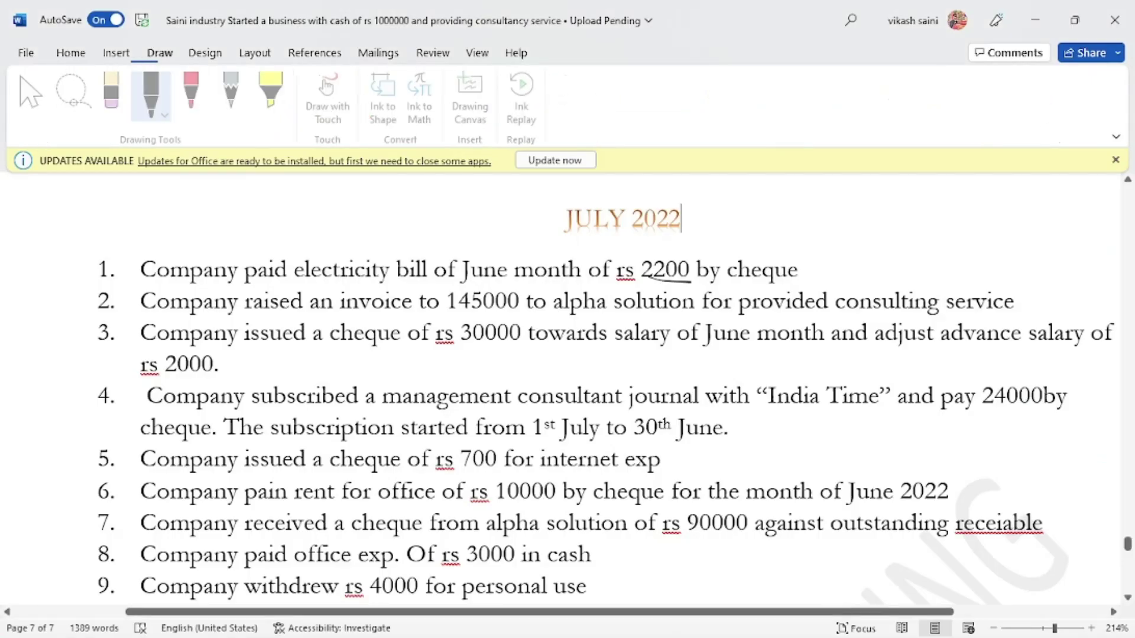
pyautogui.hotkey('alt', 'Tab')
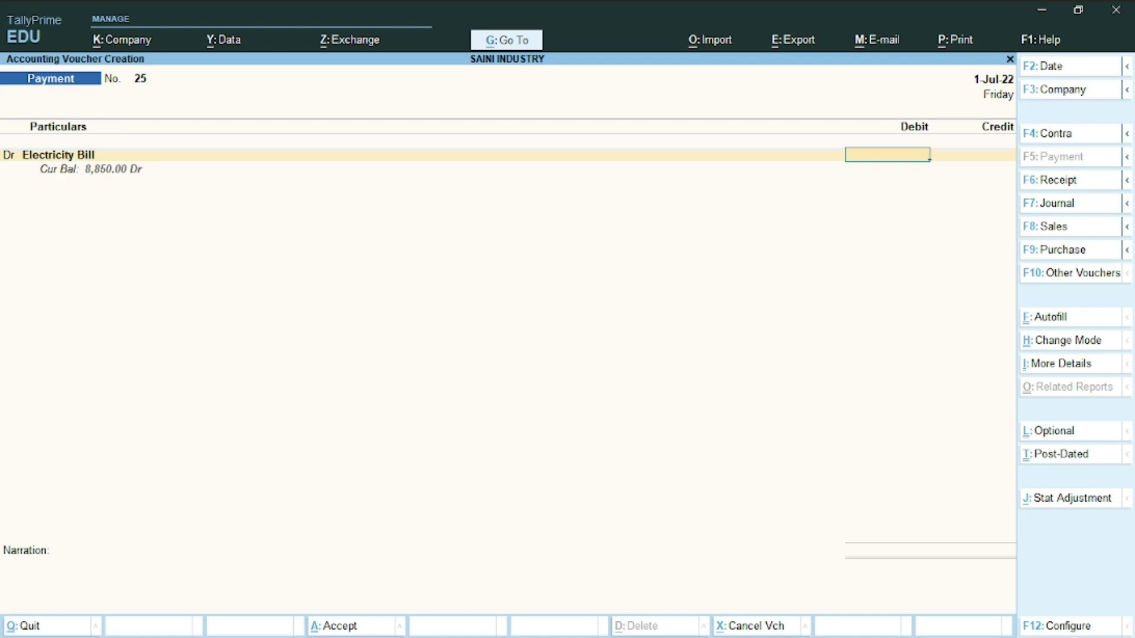
pyautogui.write('2200')
pyautogui.press('Return')
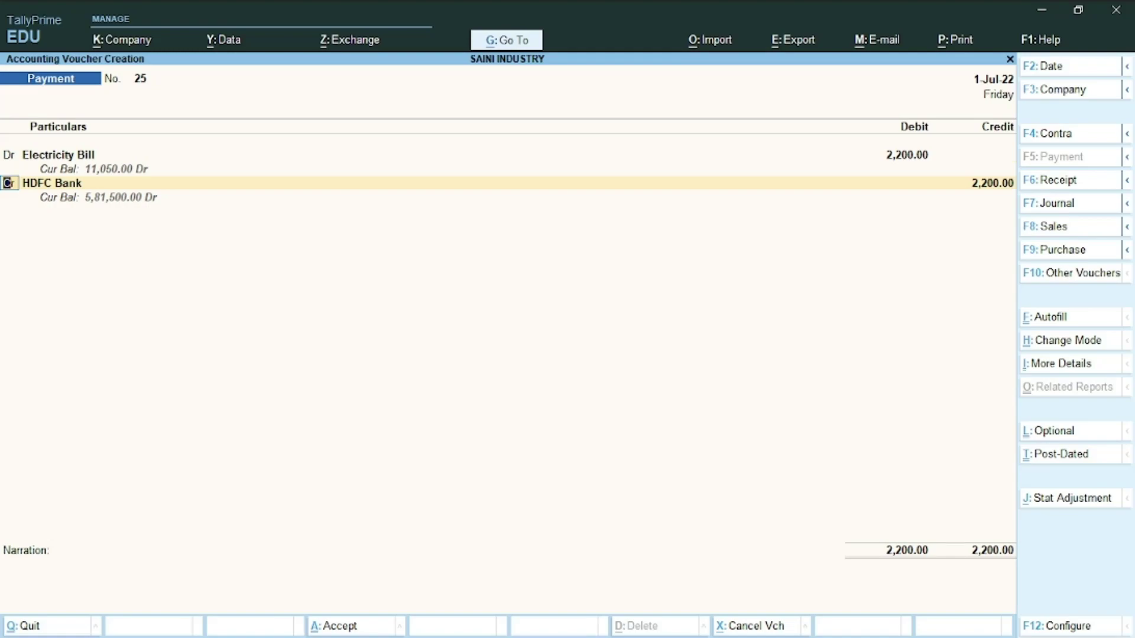
# Switch to Word, circle "cheque" in item 1 and handwrite an arrow with a cash/online payment note beside it.
pyautogui.hotkey('alt', 'Tab')
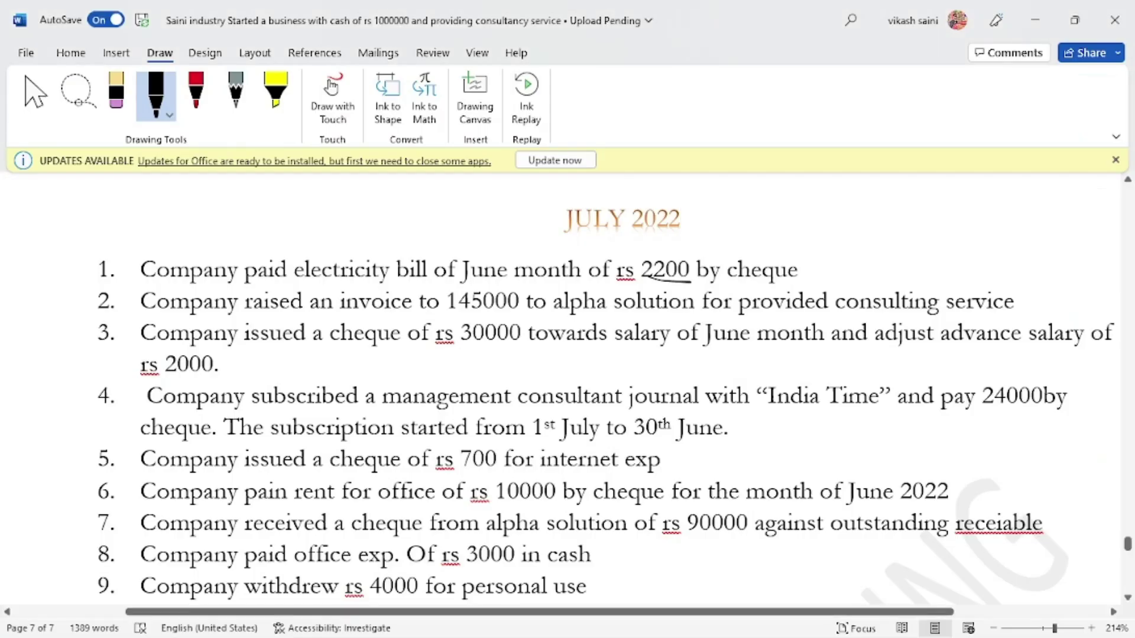
pyautogui.moveTo(746, 285)
pyautogui.mouseDown()
pyautogui.moveTo(825, 256)
pyautogui.moveTo(768, 285)
pyautogui.mouseUp()
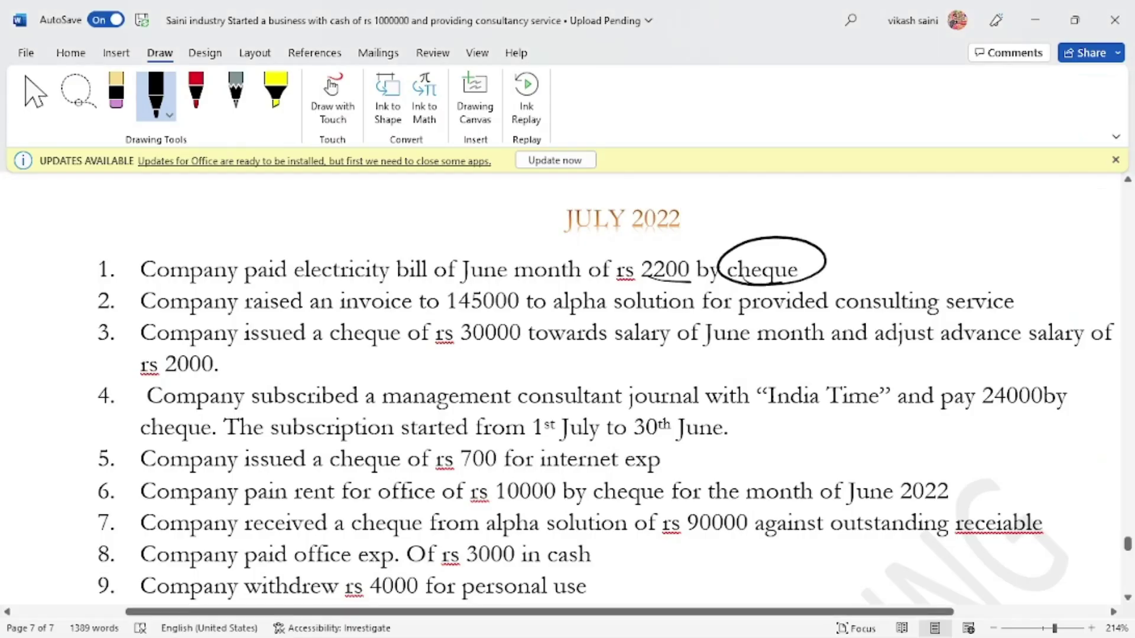
pyautogui.moveTo(837, 265)
pyautogui.mouseDown()
pyautogui.moveTo(886, 260)
pyautogui.moveTo(897, 243)
pyautogui.moveTo(964, 254)
pyautogui.mouseUp()
pyautogui.moveTo(993, 217); pyautogui.dragTo(976, 273)
pyautogui.moveTo(1010, 237)
pyautogui.mouseDown()
pyautogui.moveTo(1005, 249)
pyautogui.moveTo(1085, 206)
pyautogui.mouseUp()
pyautogui.moveTo(1007, 269); pyautogui.dragTo(1052, 254)
pyautogui.moveTo(1005, 260); pyautogui.dragTo(1120, 259)
pyautogui.moveTo(851, 260); pyautogui.dragTo(863, 272)
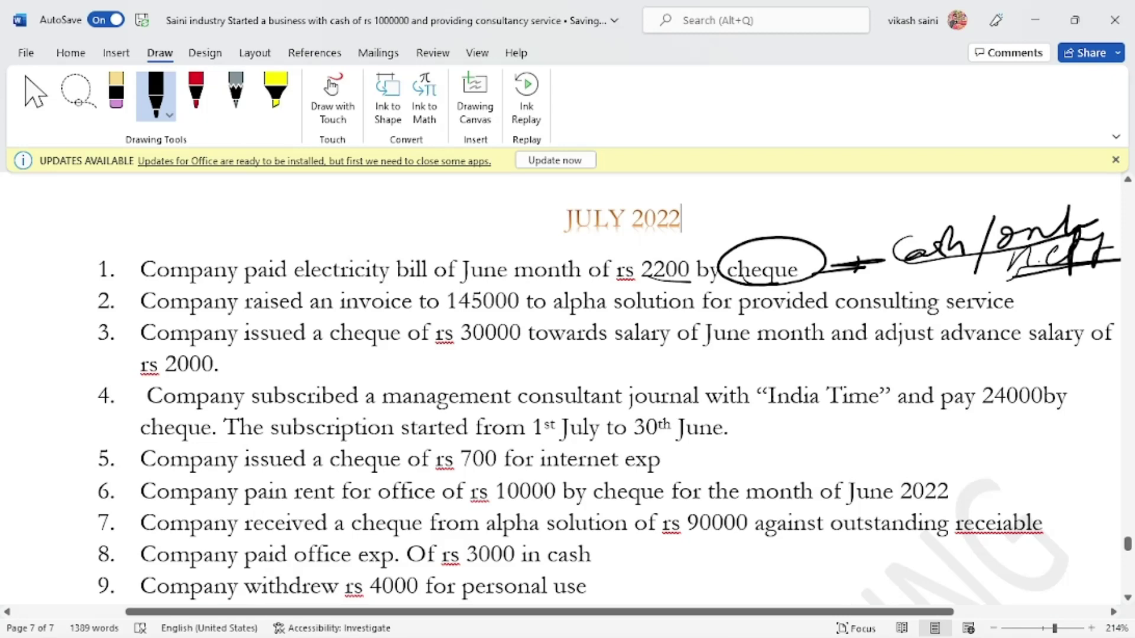
# Back in TallyPrime, allocate the HDFC Bank payment as a cheque with instrument number 123456 and save the voucher without a narration.
pyautogui.hotkey('alt', 'Tab')
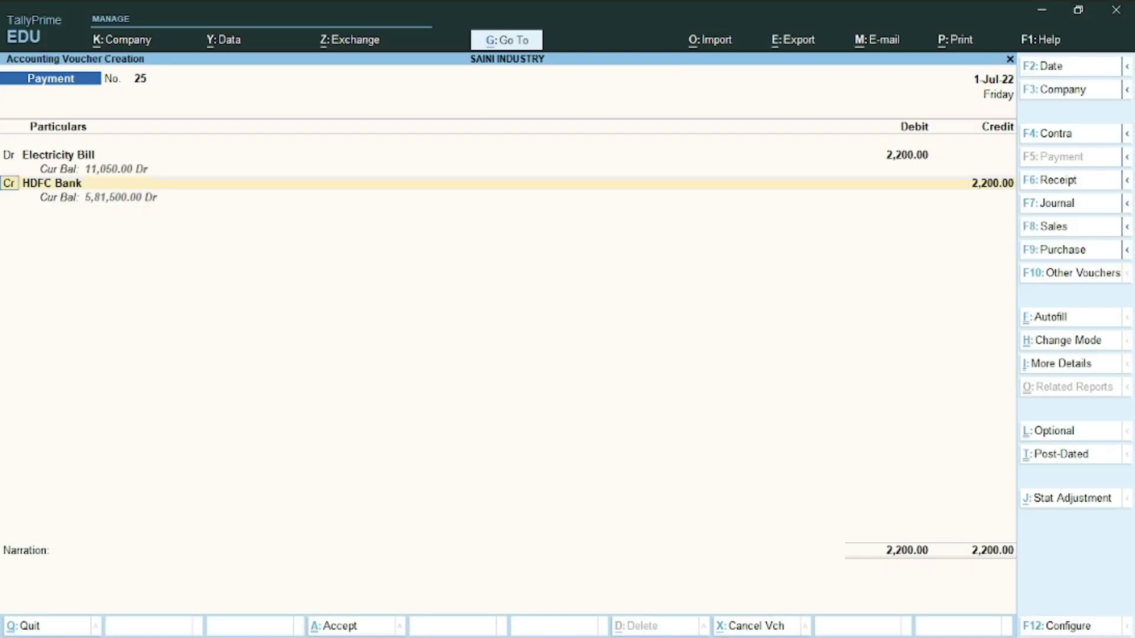
pyautogui.press('Return')
pyautogui.press('Return')
pyautogui.press('Return')
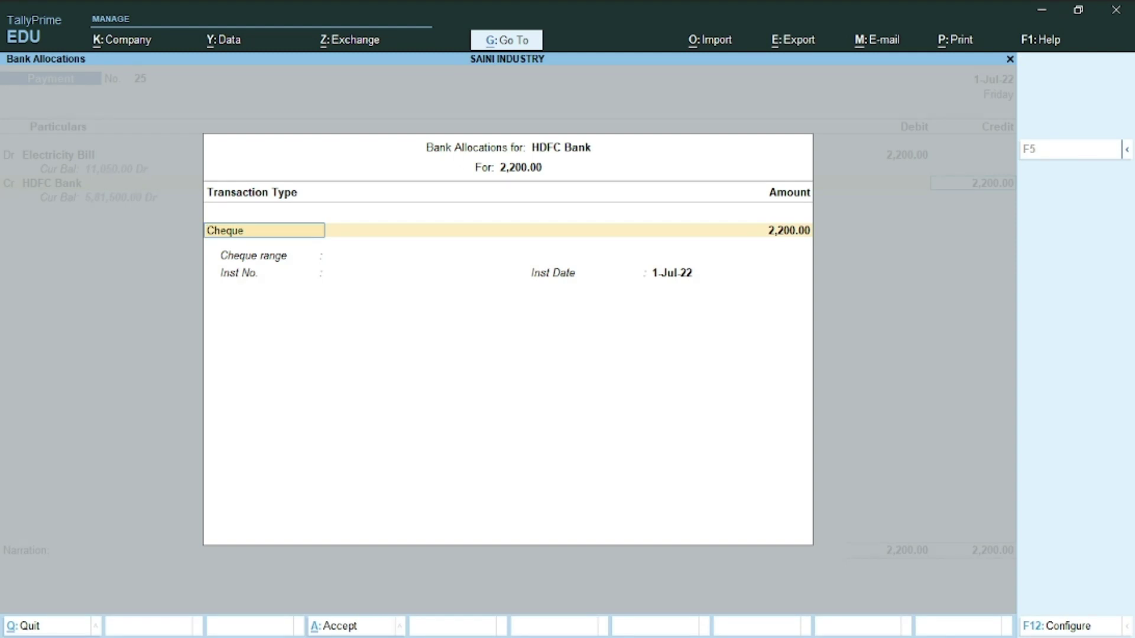
pyautogui.press('Return')
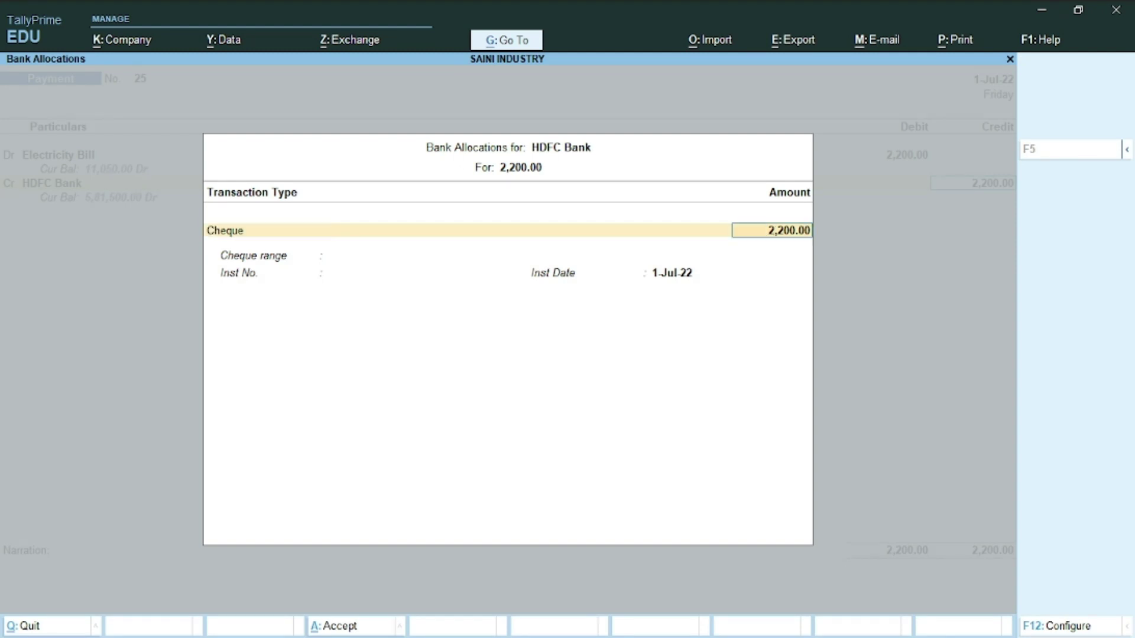
pyautogui.press('Return')
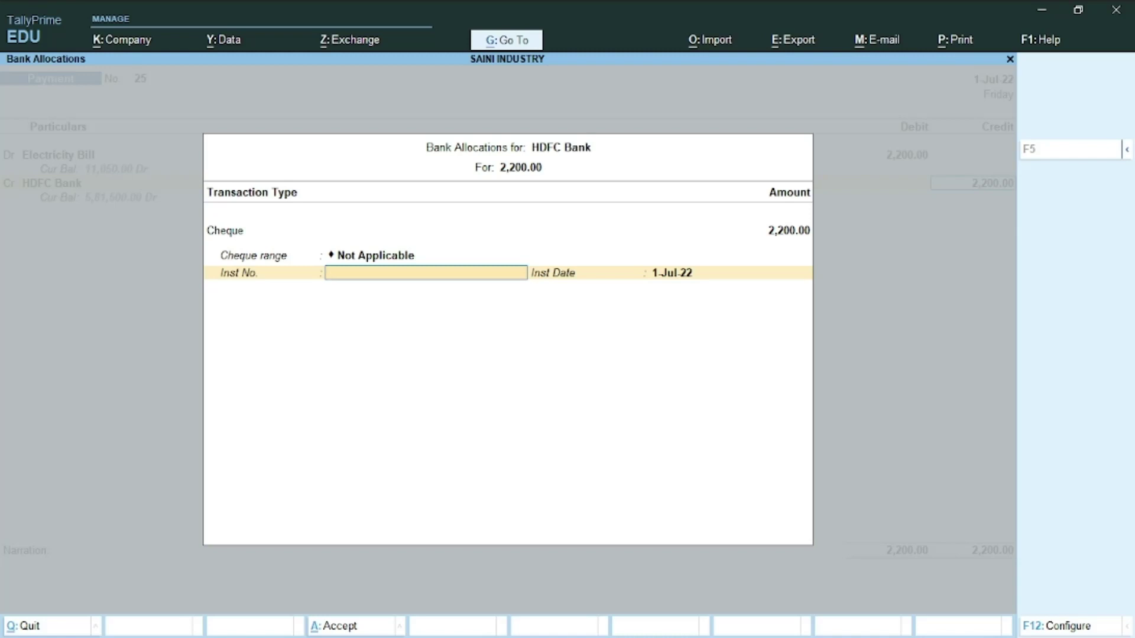
pyautogui.write('123456')
pyautogui.press('Return')
pyautogui.press('Return')
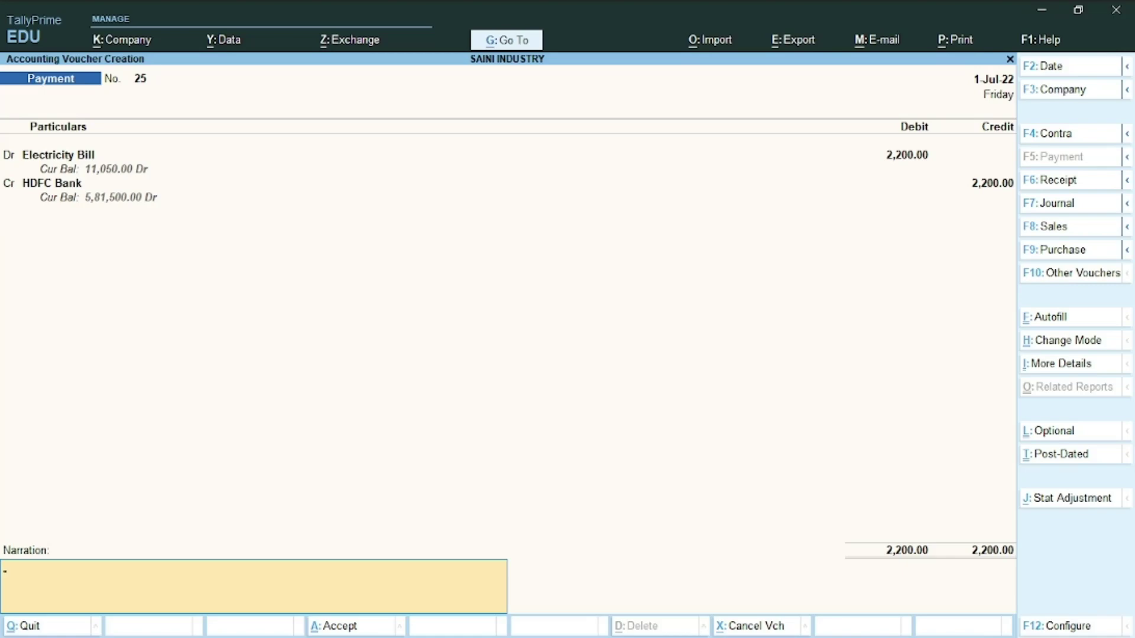
pyautogui.press('Return')
pyautogui.press('y')
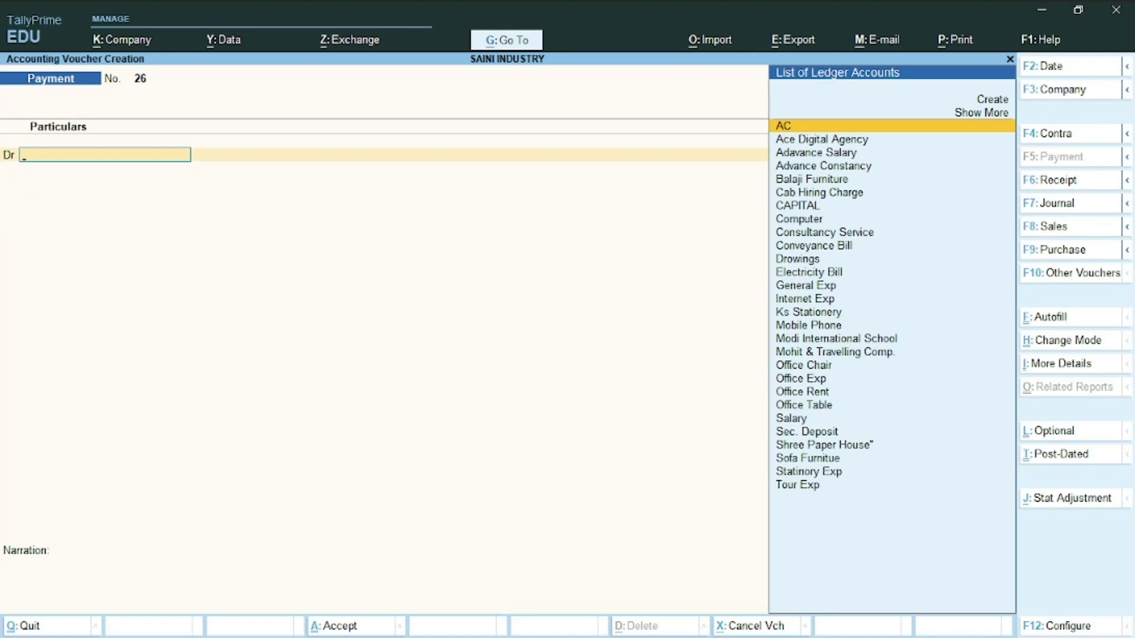
# Switch to Word, underline 145000 in item 2 and handwrite "for" over the word "to" before it.
pyautogui.hotkey('alt', 'Tab')
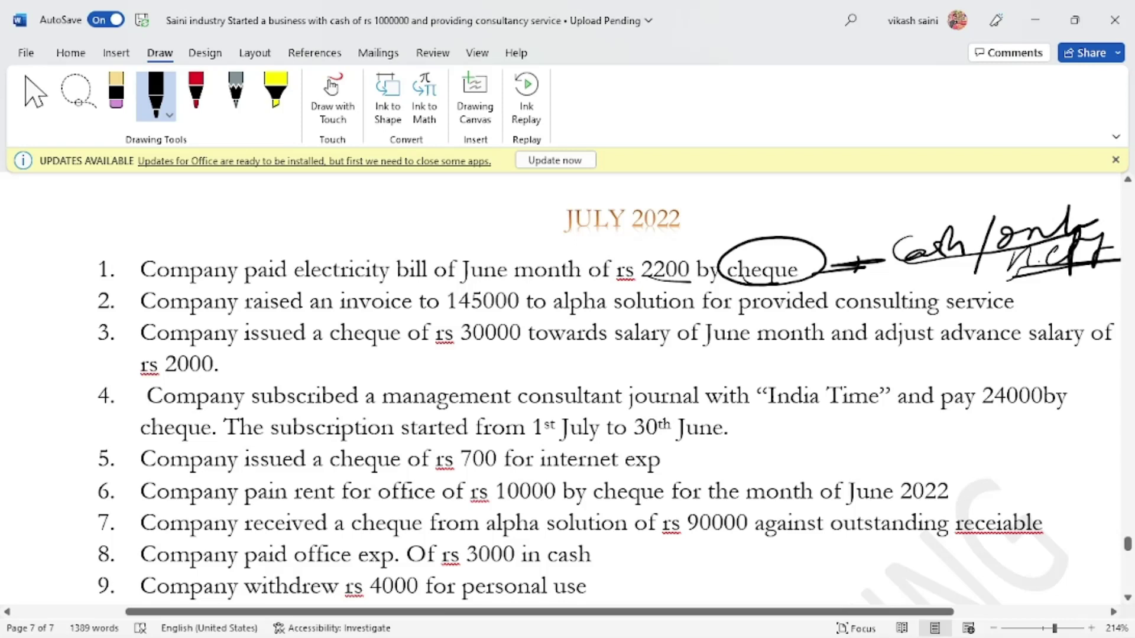
pyautogui.moveTo(447, 317); pyautogui.dragTo(530, 316)
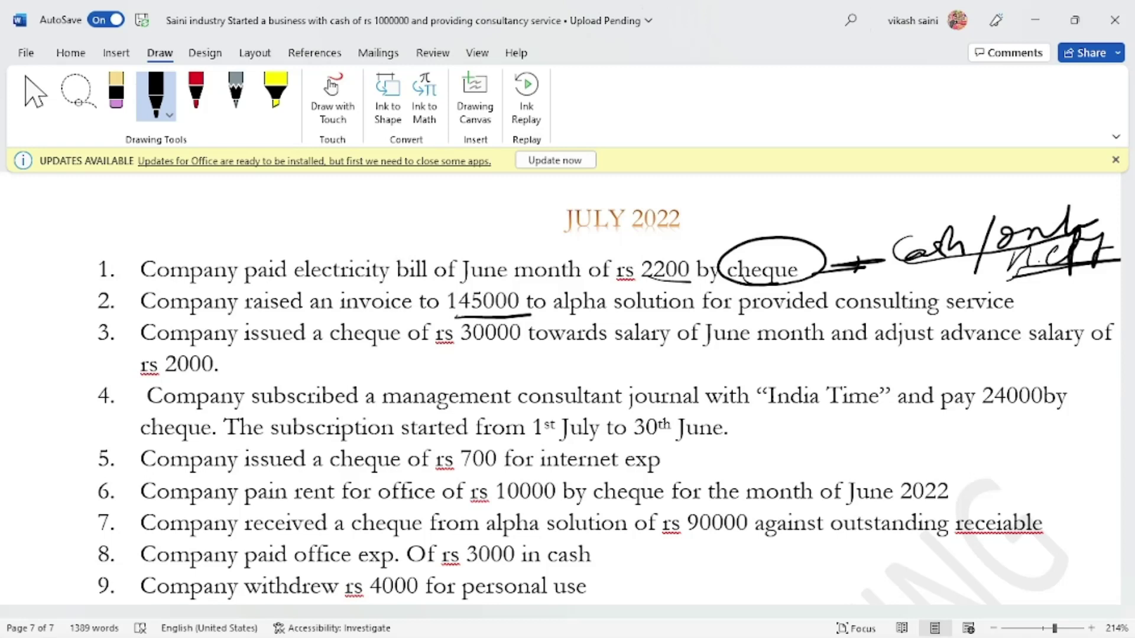
pyautogui.moveTo(424, 286)
pyautogui.mouseDown()
pyautogui.moveTo(420, 314)
pyautogui.moveTo(440, 295)
pyautogui.moveTo(451, 309)
pyautogui.mouseUp()
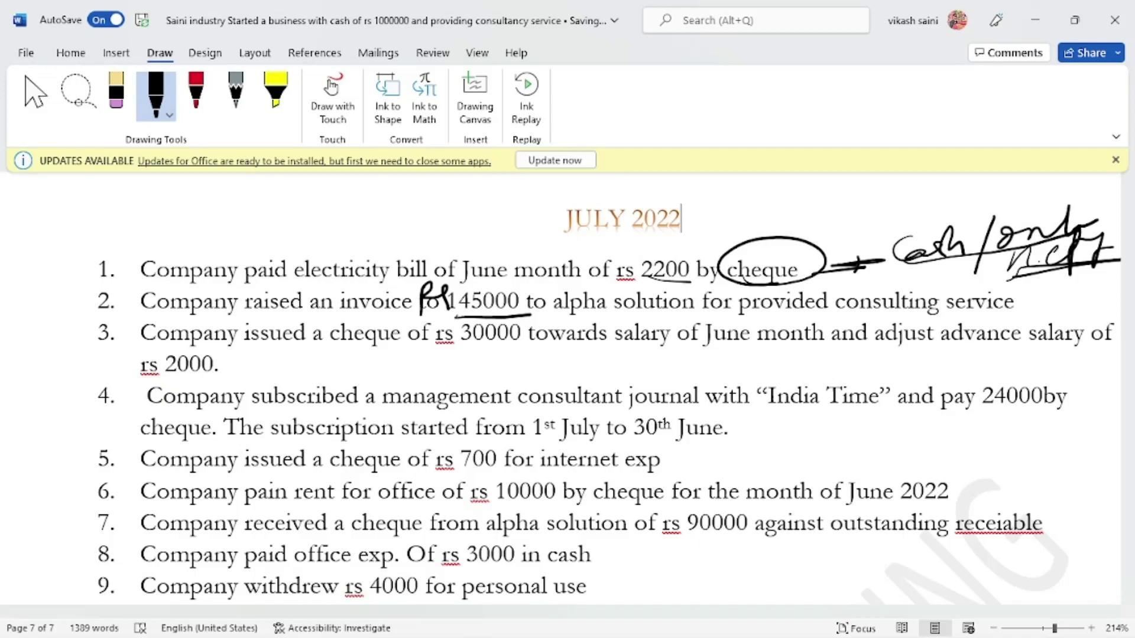
# Return to TallyPrime, start a journal voucher and look for a debit ledger matching "Al".
pyautogui.hotkey('alt', 'Tab')
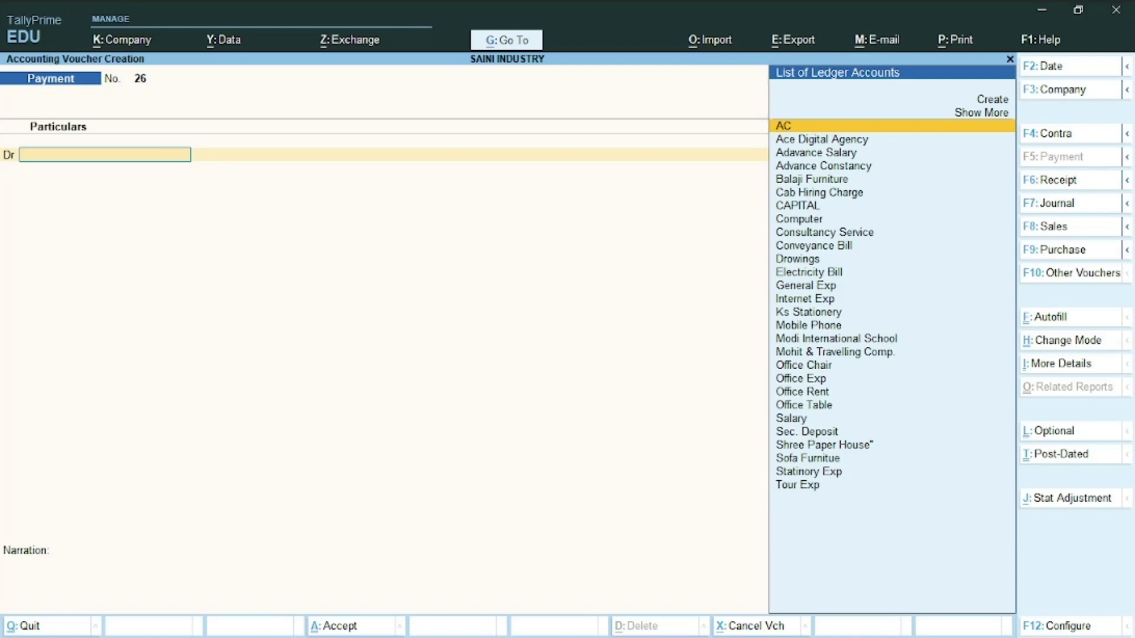
pyautogui.click(1086, 197)
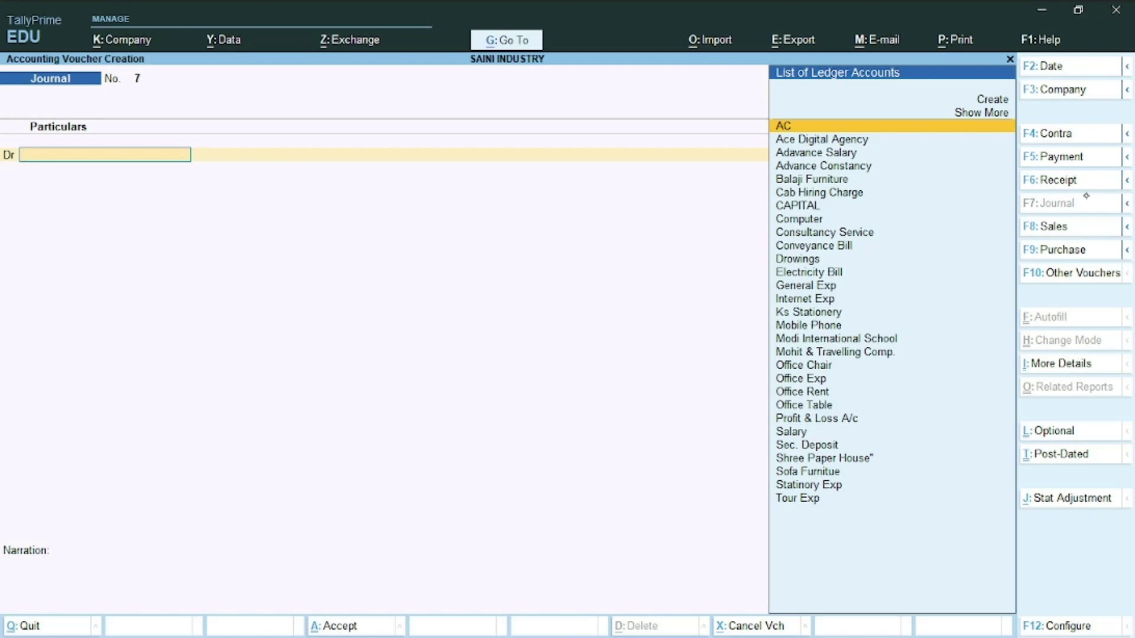
pyautogui.write('Al')
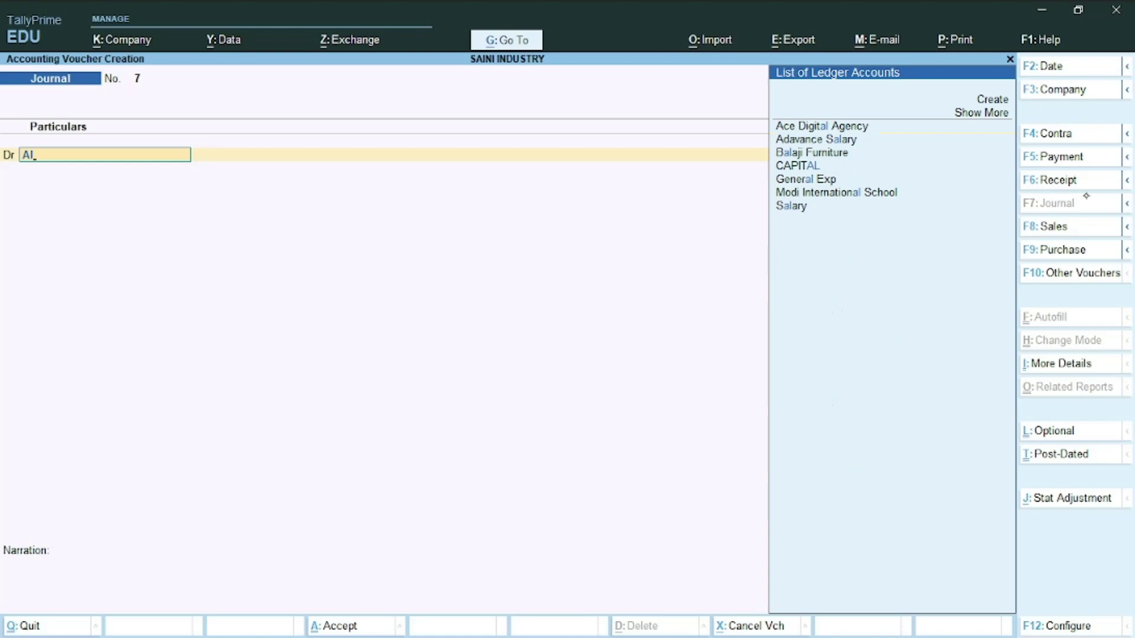
pyautogui.press('Return')
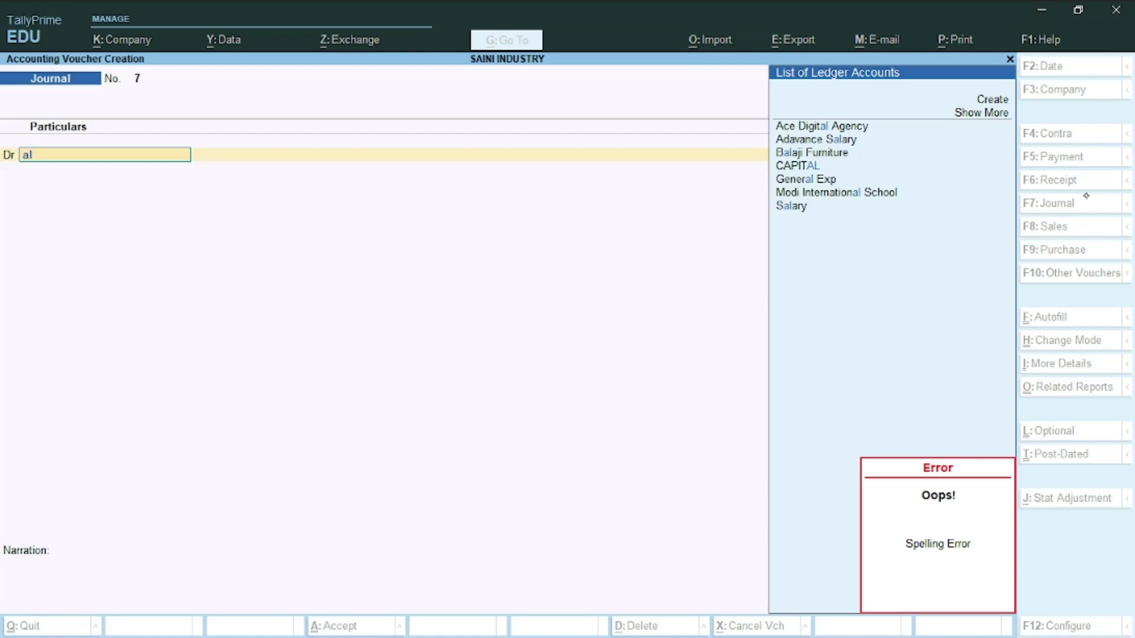
# Start a new ledger from the journal voucher and name it Alpha Solution, without an alias.
pyautogui.click(993, 99)
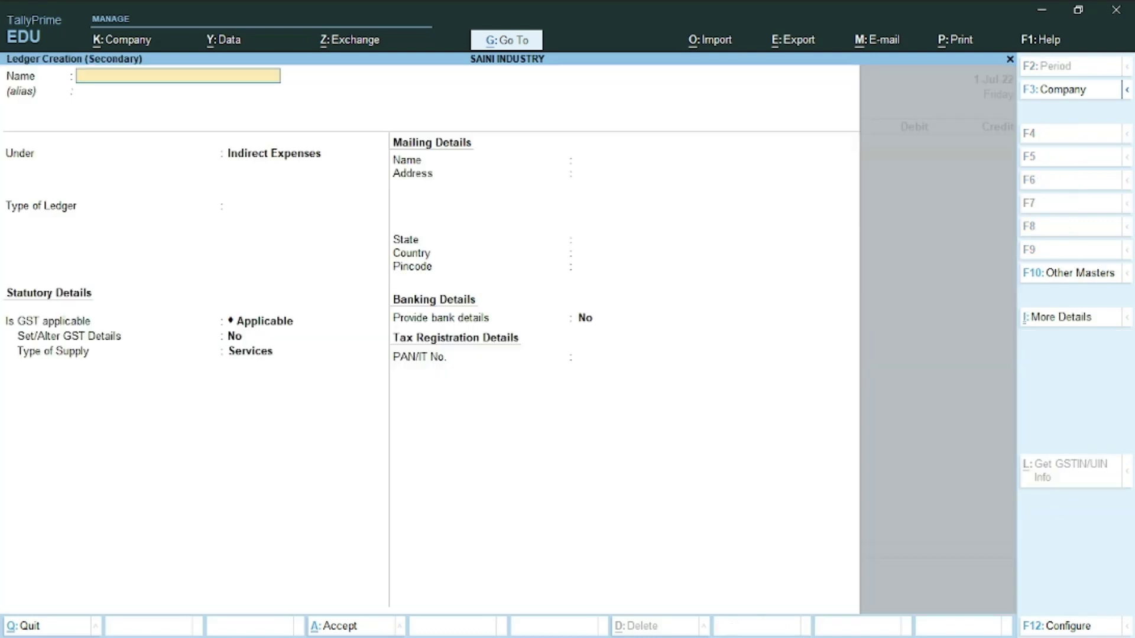
pyautogui.write('A')
pyautogui.write('lpha')
pyautogui.write(' SI')
pyautogui.write('olution')
pyautogui.press('Return')
pyautogui.press('Return')
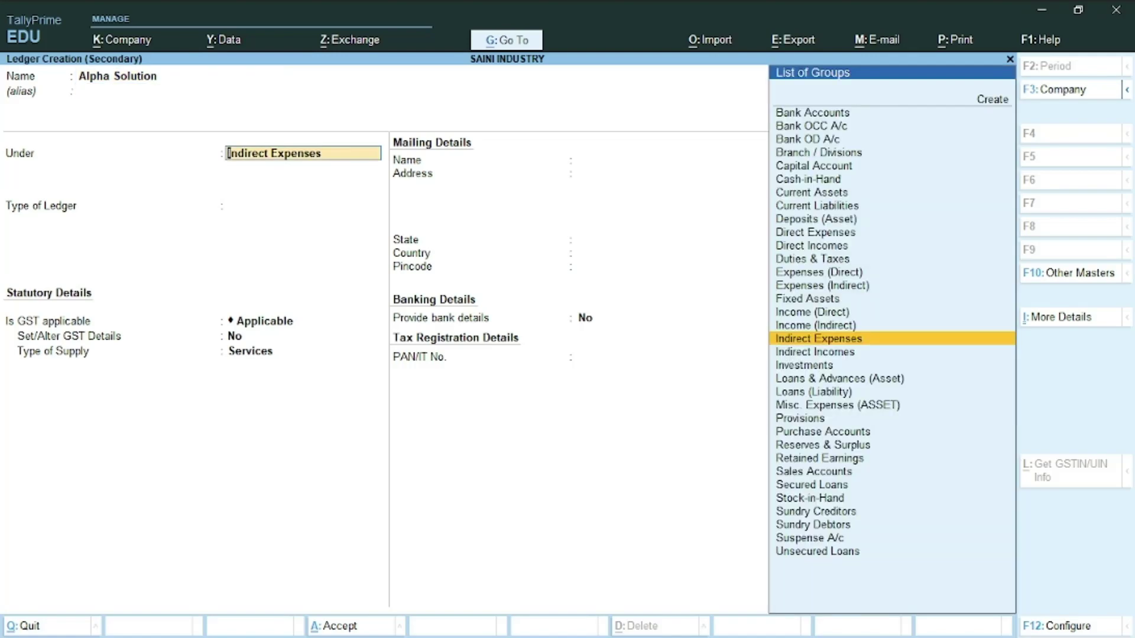
# Place the Alpha Solution ledger under the Sundry Debtors group.
pyautogui.press('BackSpace')
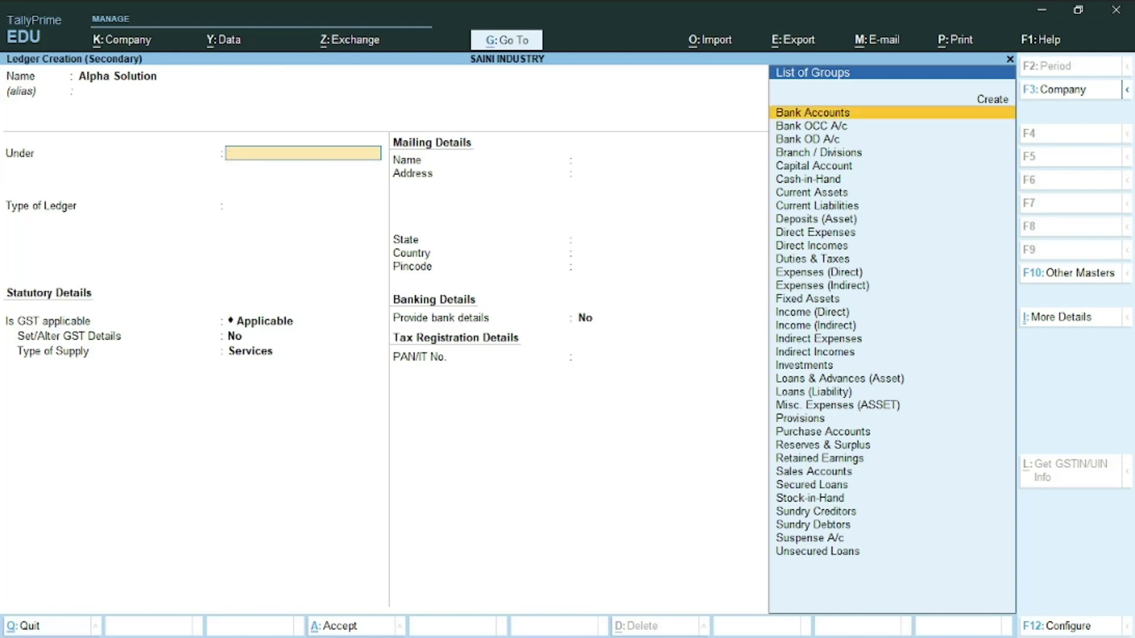
pyautogui.write('Su')
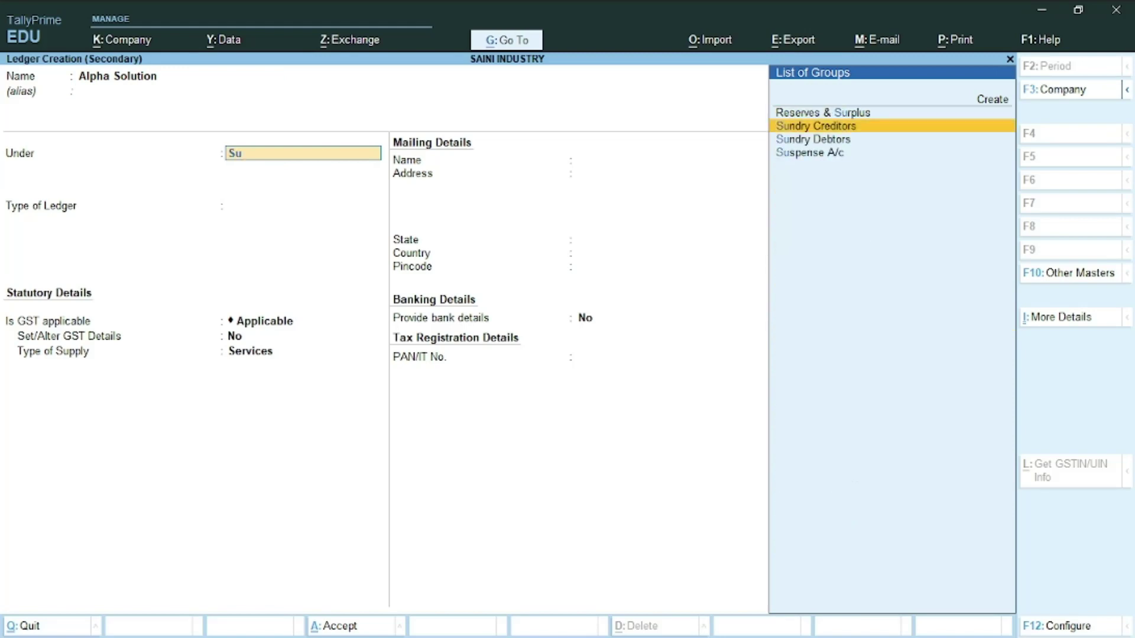
pyautogui.press('Down')
pyautogui.press('Return')
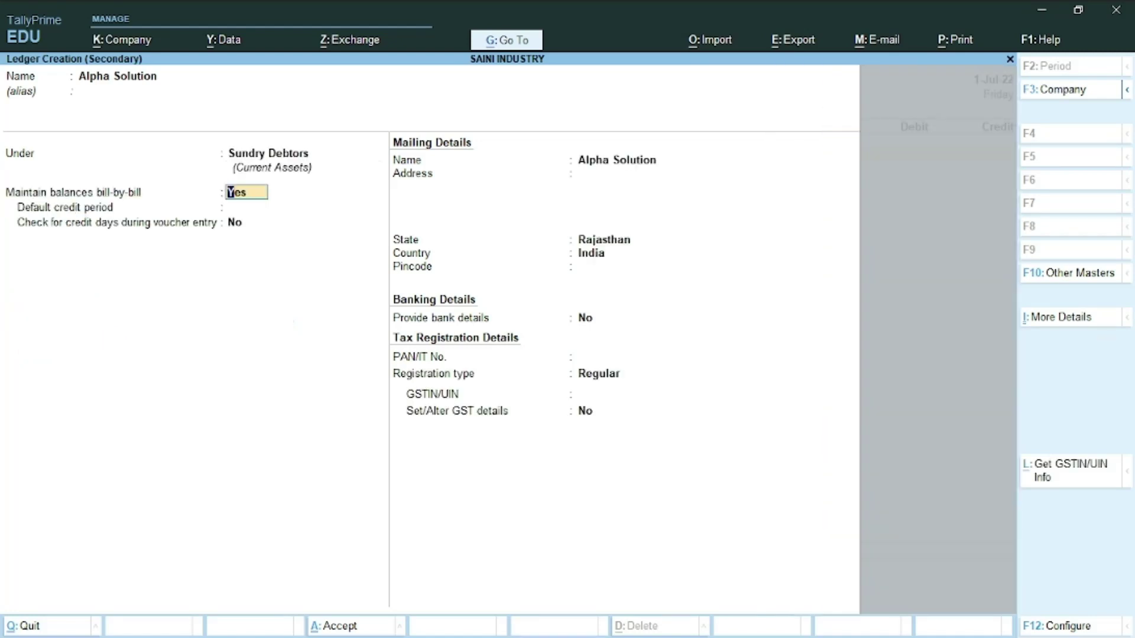
# Keep bill-by-bill balances for Alpha Solution without a default credit period, and enter Jaipur as its mailing address.
pyautogui.press('Return')
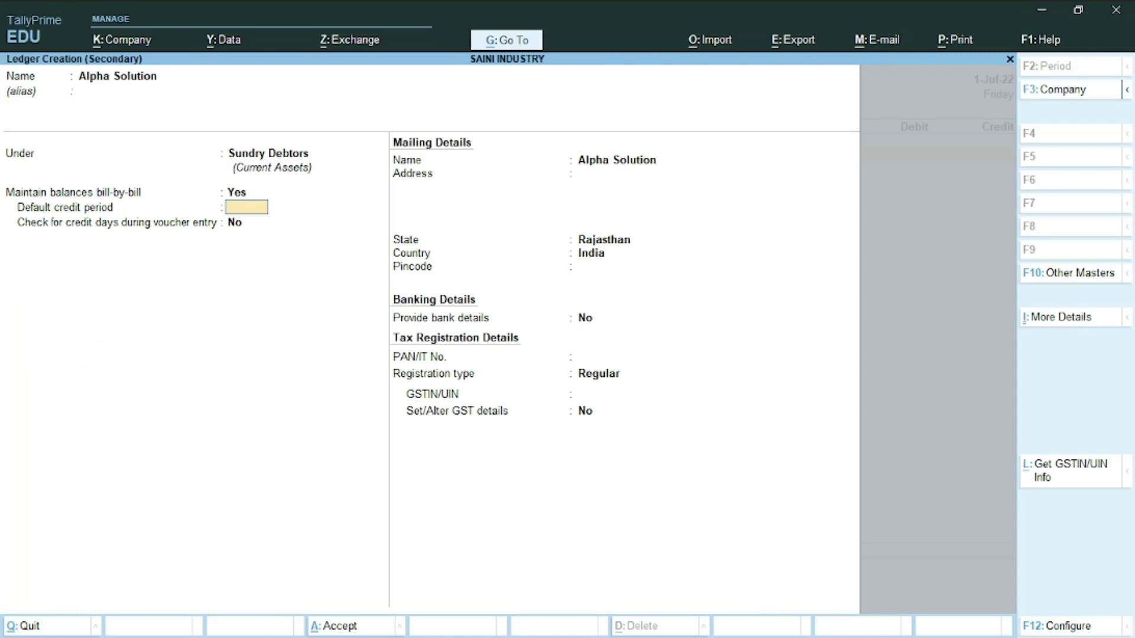
pyautogui.press('Return')
pyautogui.press('Return')
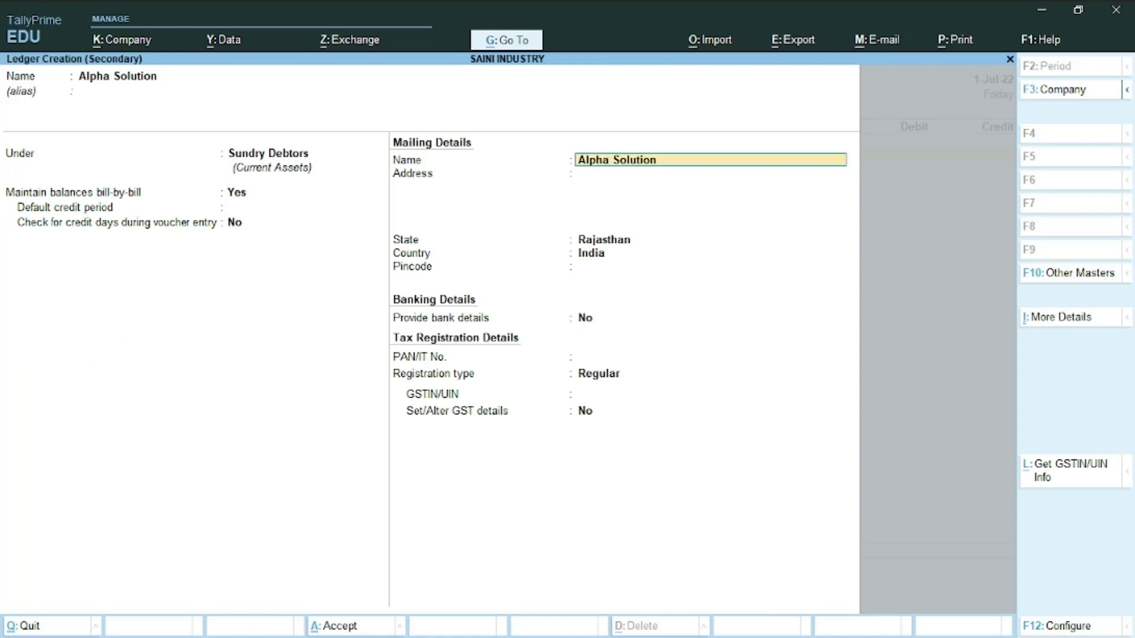
pyautogui.press('Return')
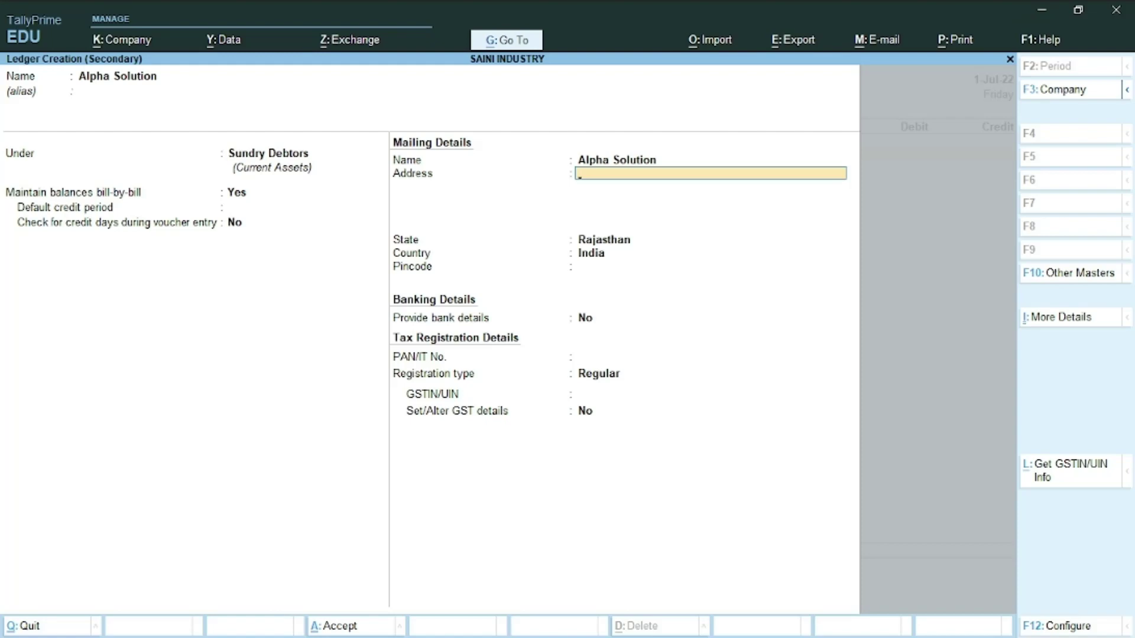
pyautogui.write('Jaipur')
pyautogui.press('Return')
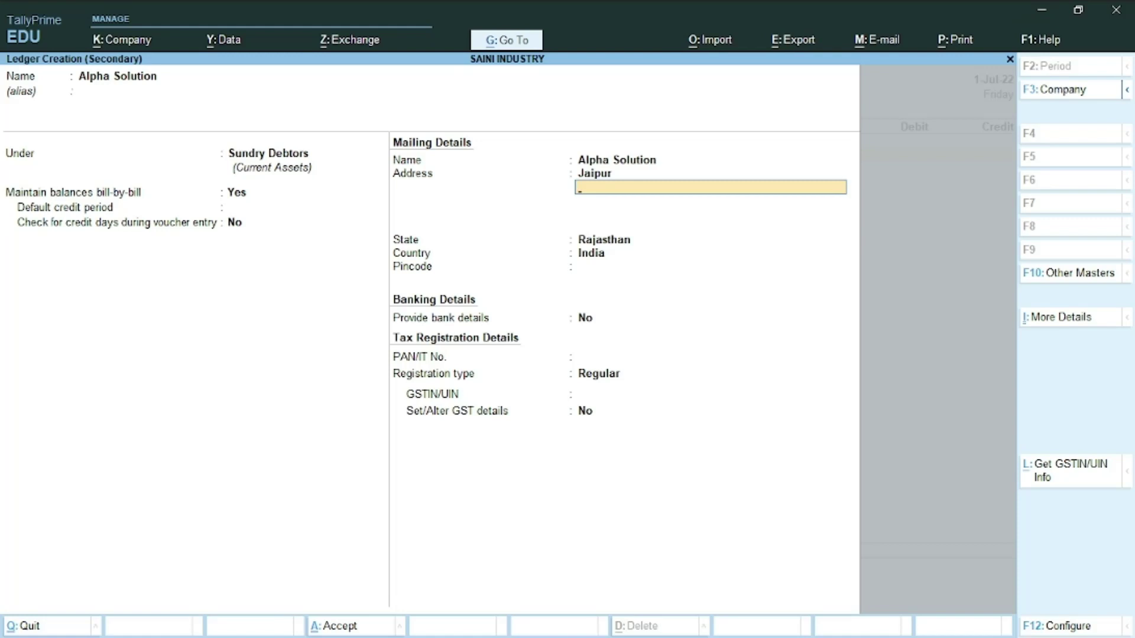
# Save the Alpha Solution ledger without bank details, PAN or GSTIN, keeping Rajasthan, India and the Regular registration type.
pyautogui.press('Return')
pyautogui.press('Return')
pyautogui.press('Return')
pyautogui.press('Return')
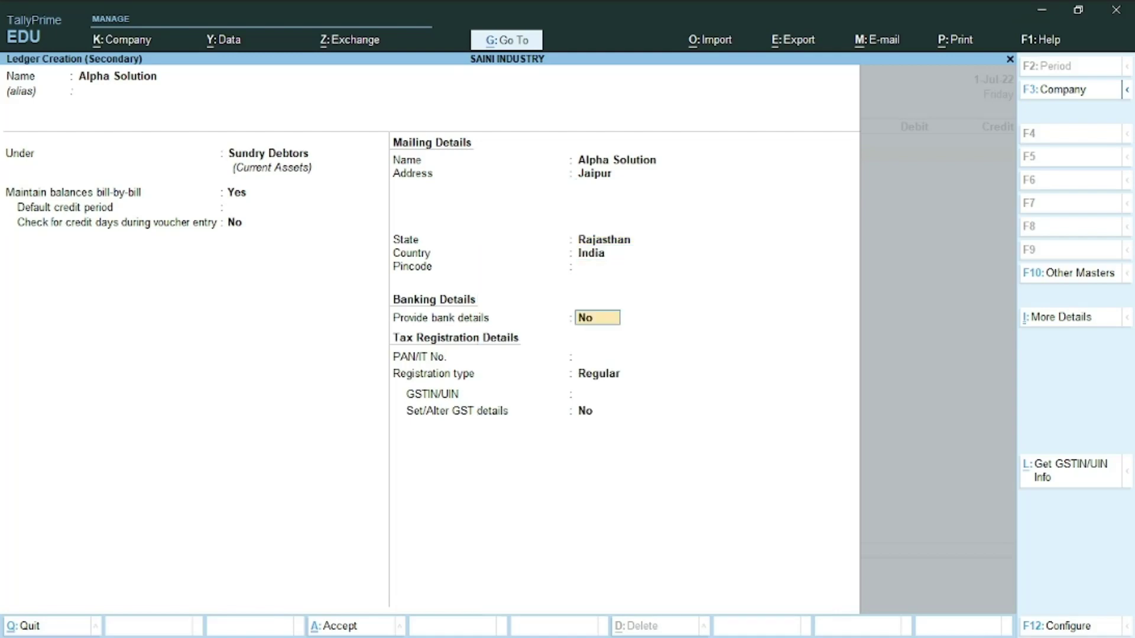
pyautogui.press('Return')
pyautogui.press('Return')
pyautogui.press('Return')
pyautogui.press('Return')
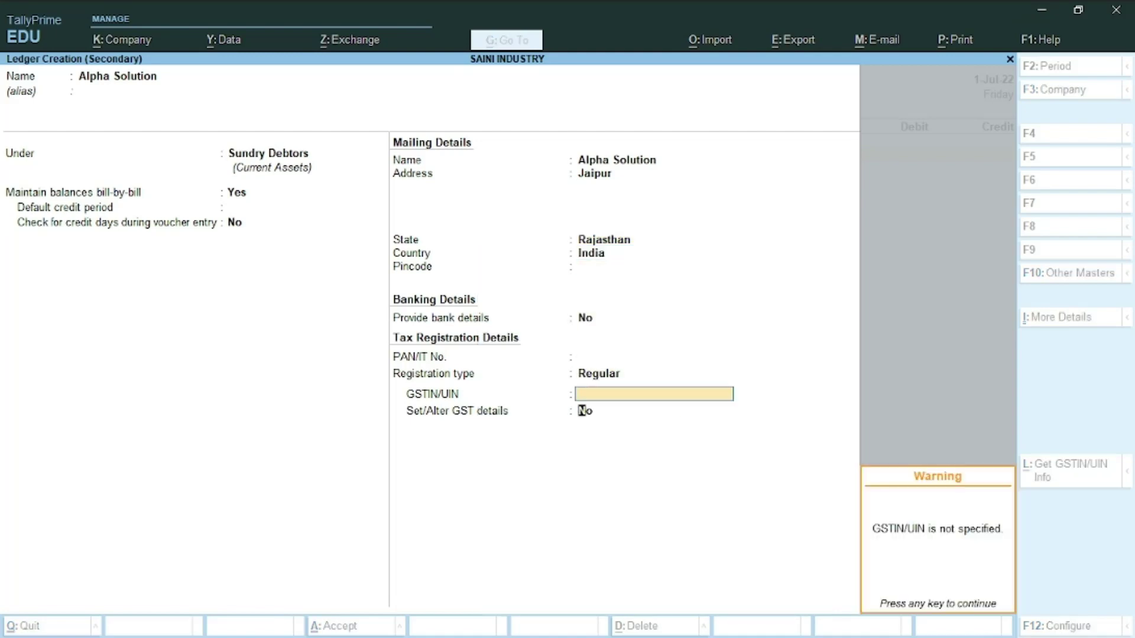
pyautogui.press('Return')
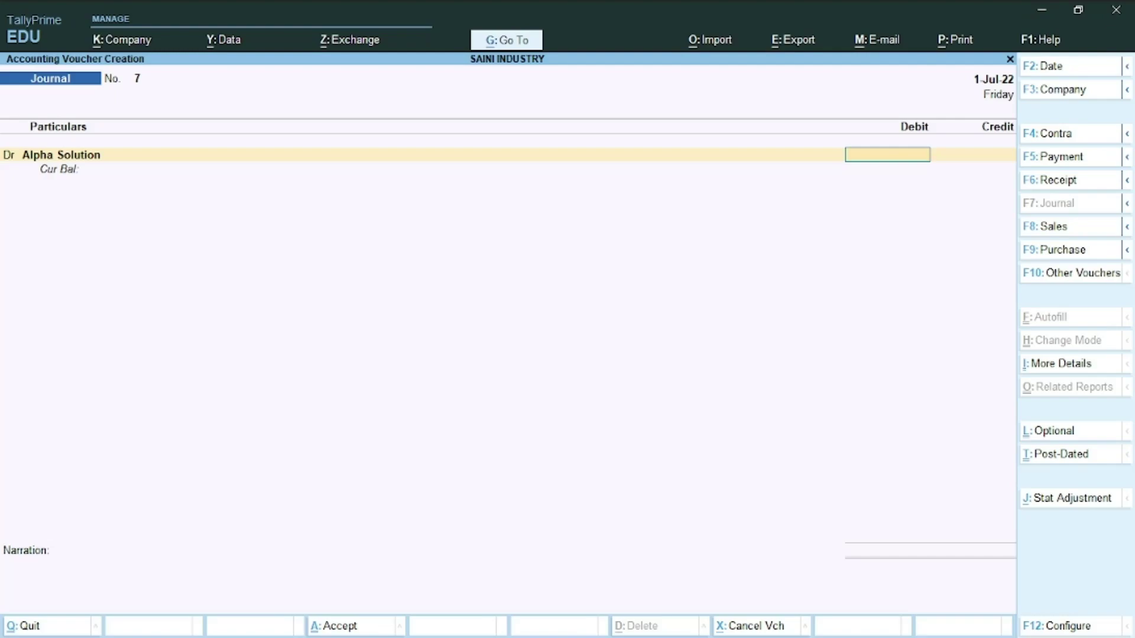
# Debit Alpha Solution with 145000 in the journal voucher and allocate the amount On Account.
pyautogui.hotkey('alt', 'Tab')
pyautogui.hotkey('alt', 'Tab')
pyautogui.write('145000')
pyautogui.press('Return')
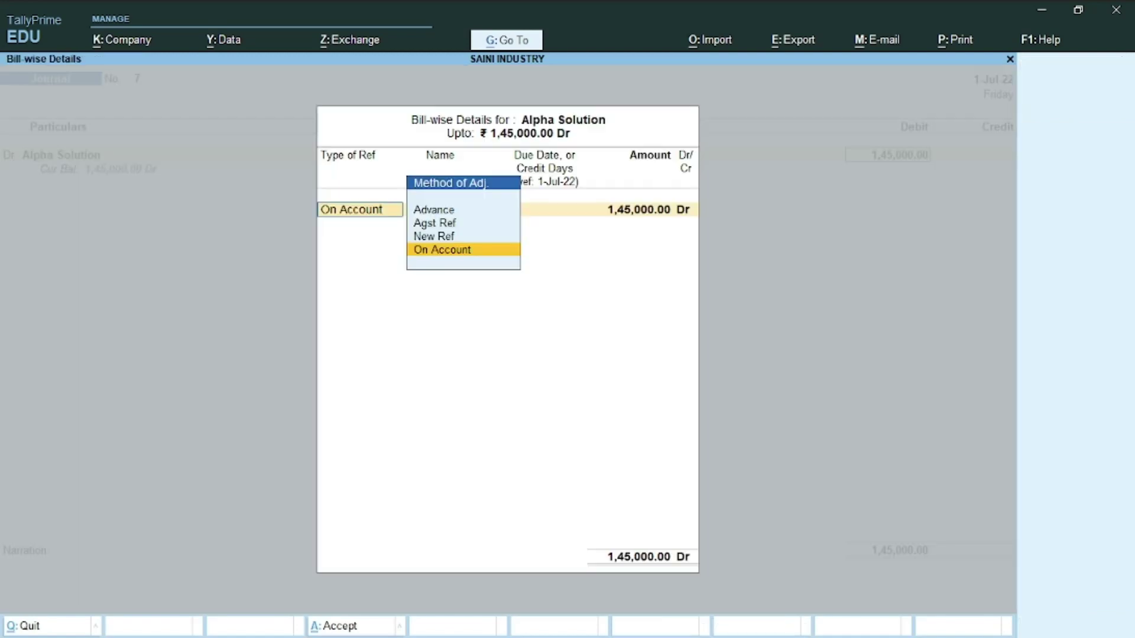
pyautogui.press('Return')
pyautogui.press('Return')
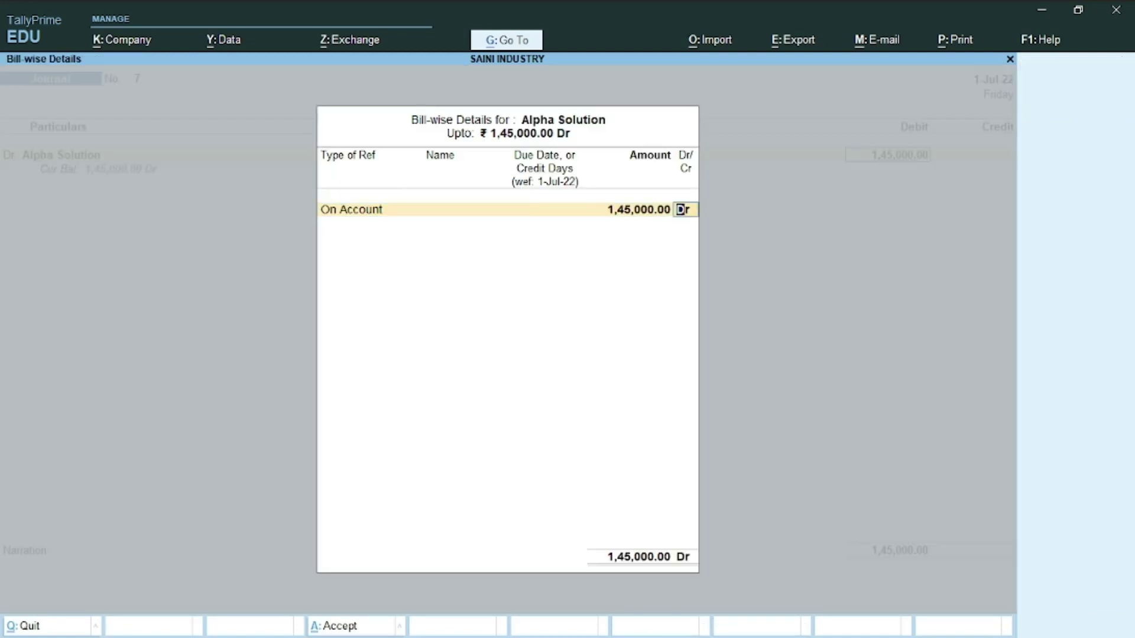
pyautogui.press('Return')
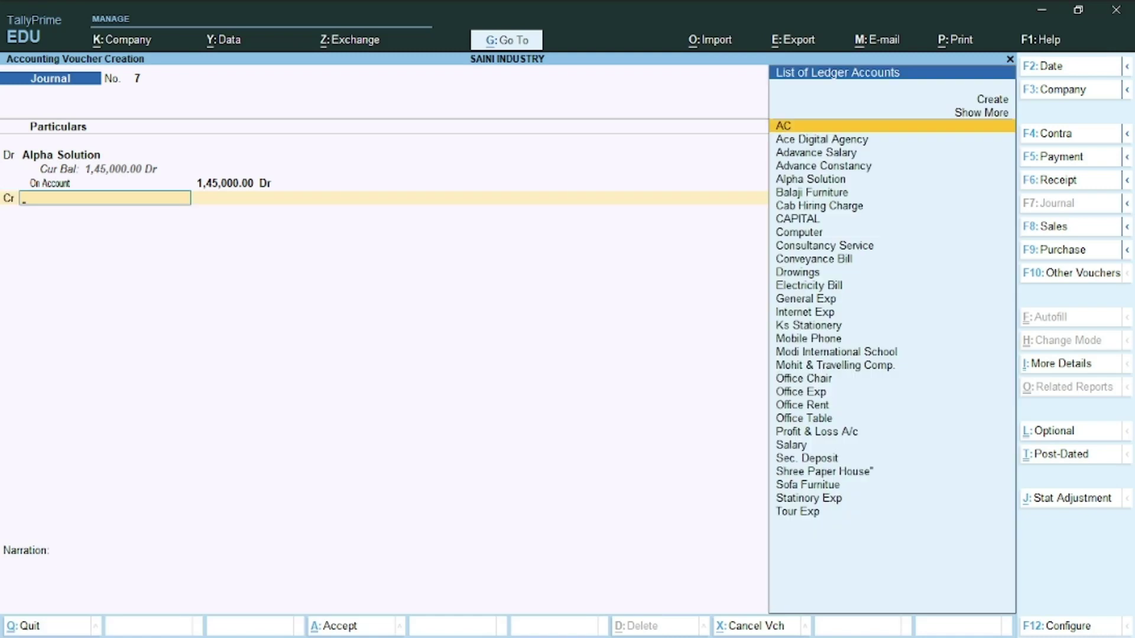
# Credit Consultancy Service with 1,45,000 and save the journal voucher without a narration.
pyautogui.write('C')
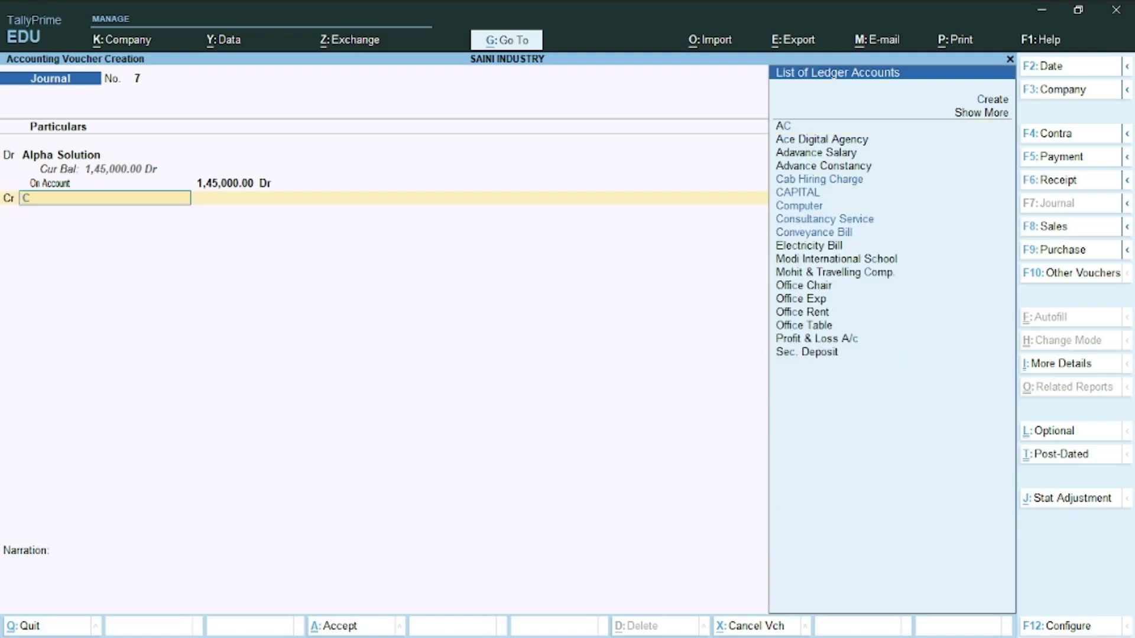
pyautogui.press('Down')
pyautogui.press('Down')
pyautogui.press('Down')
pyautogui.press('Down')
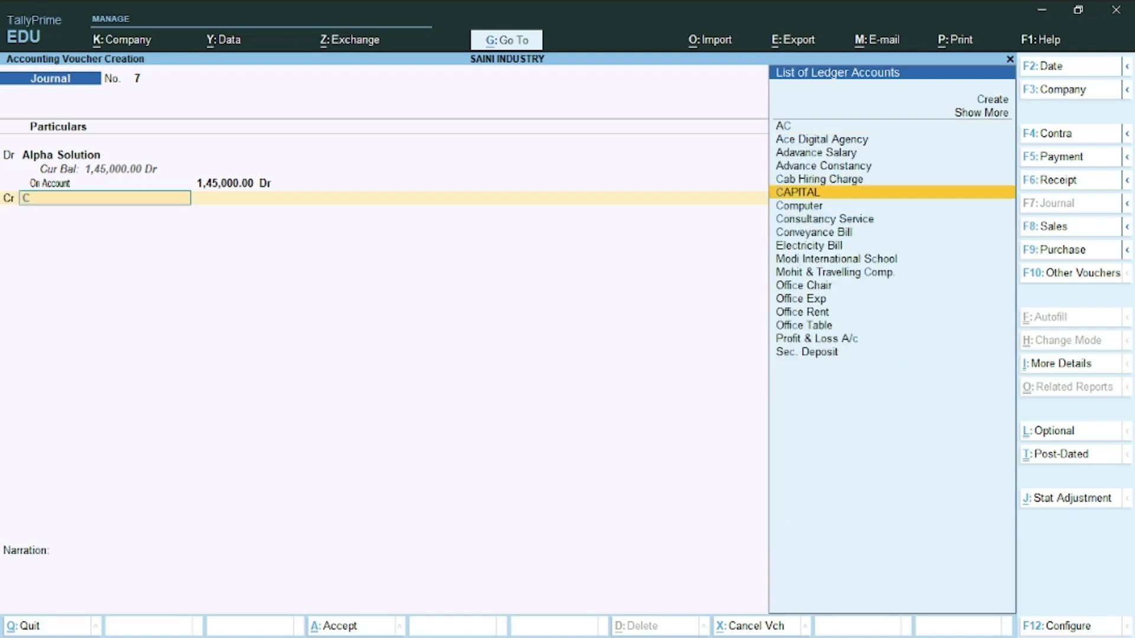
pyautogui.press('Return')
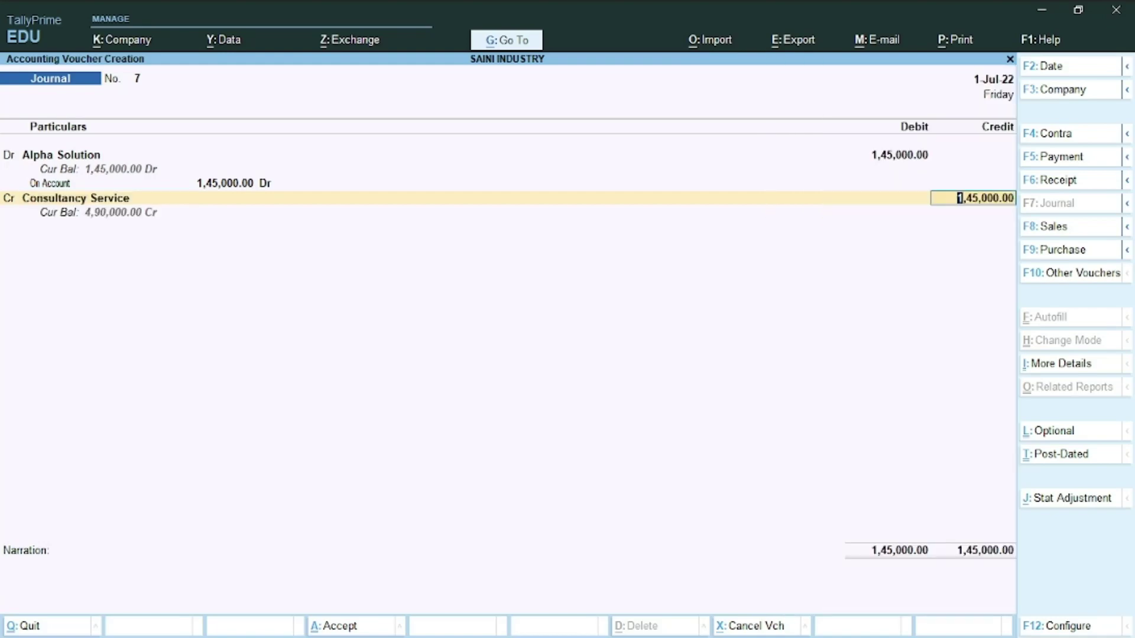
pyautogui.press('Return')
pyautogui.press('Return')
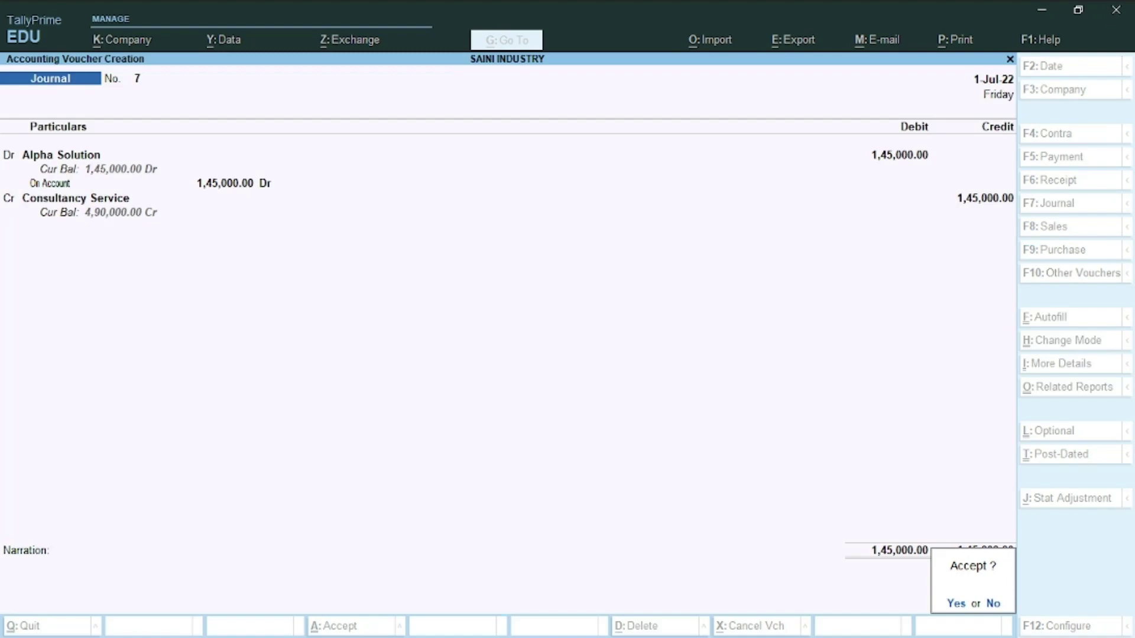
pyautogui.press('Return')
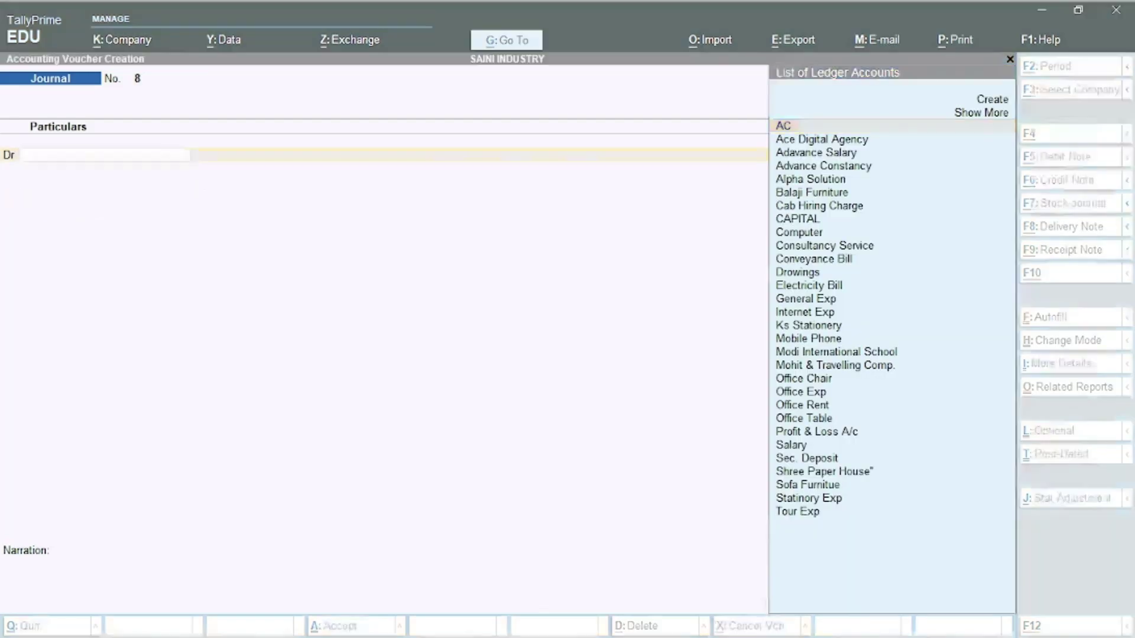
# Check item 3 of the Word list and start a TallyPrime payment voucher debiting Salary with 30,000.
pyautogui.hotkey('alt', 'Tab')
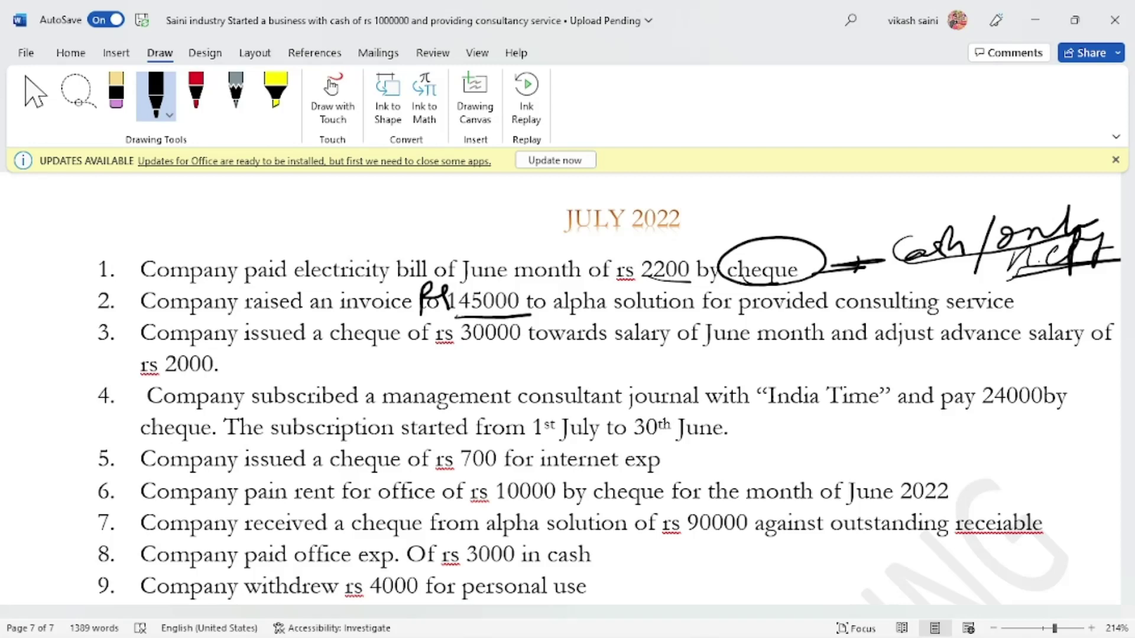
pyautogui.hotkey('alt', 'Tab')
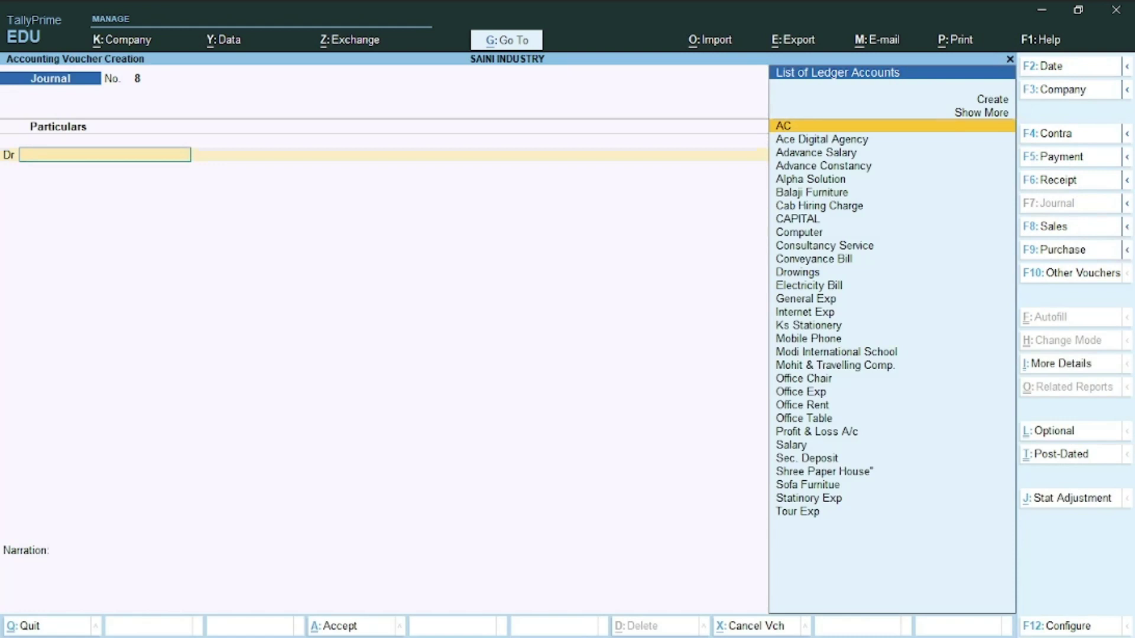
pyautogui.press('F5')
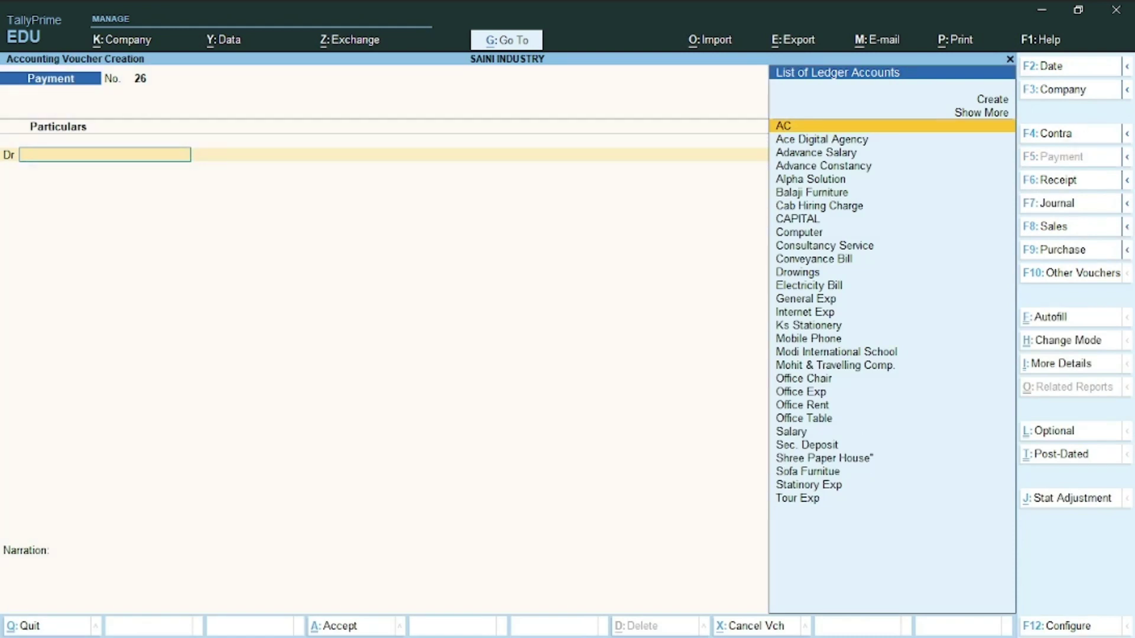
pyautogui.write('Sal')
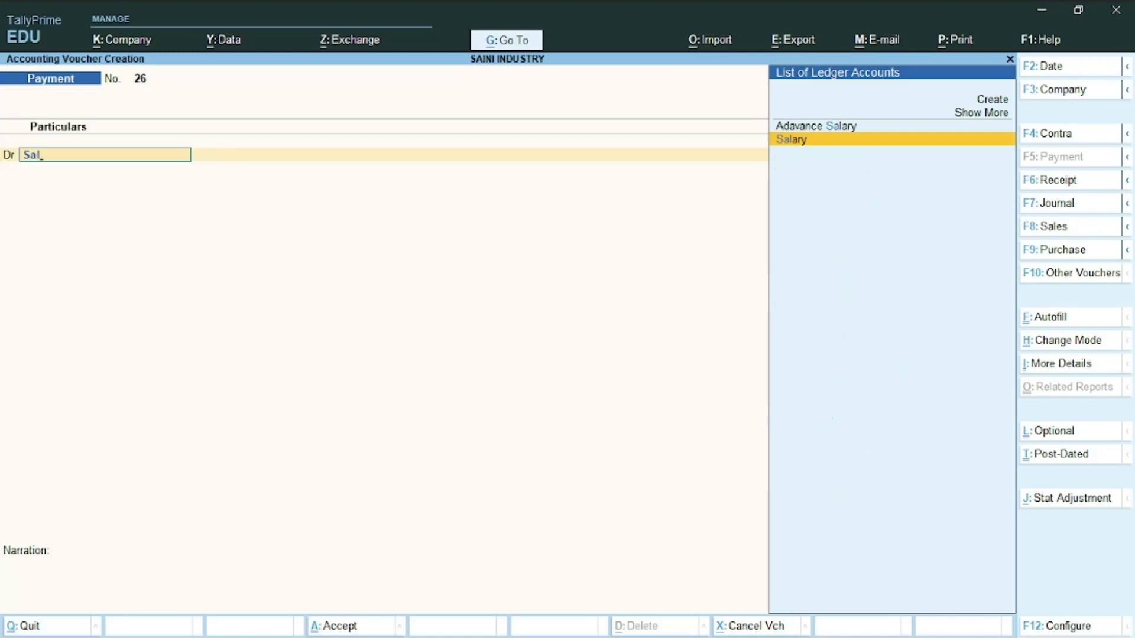
pyautogui.press('Return')
pyautogui.write('30')
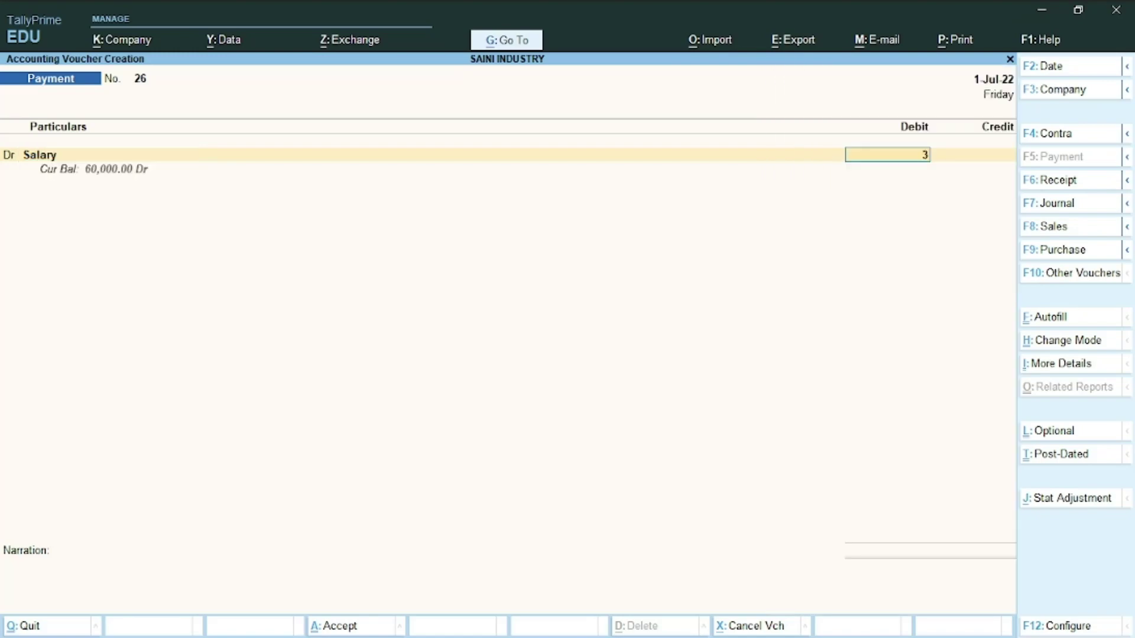
pyautogui.write('000')
pyautogui.press('Return')
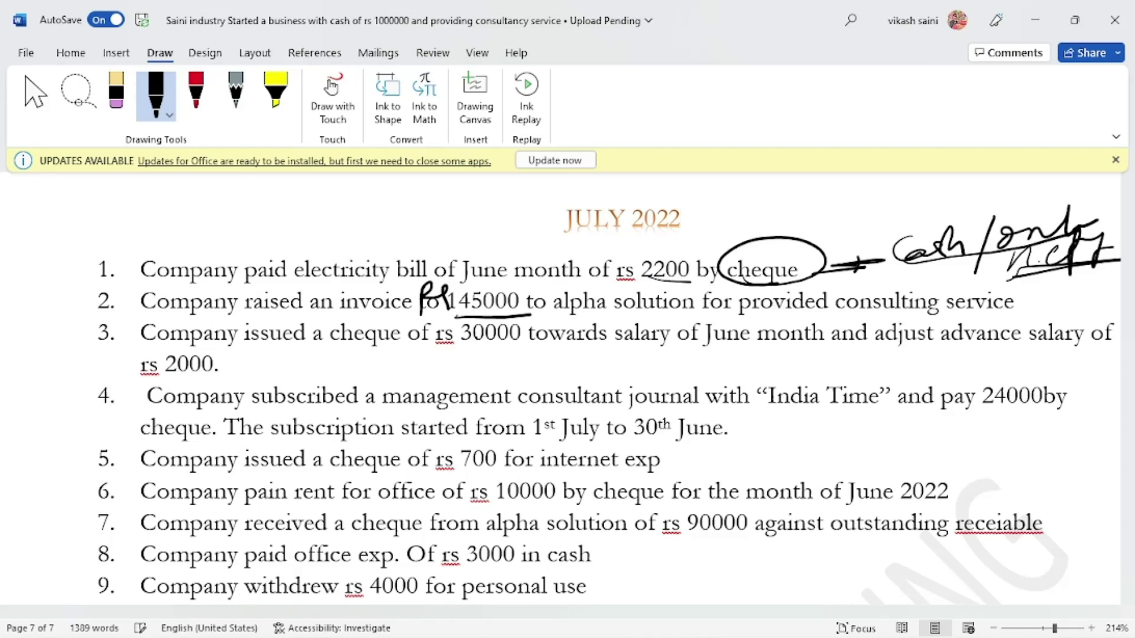
# In Word's item 3, strike out 30000, handwrite 28000 below it, mark the salary and advance adjustment wording, and return to TallyPrime.
pyautogui.moveTo(460, 327); pyautogui.dragTo(539, 321)
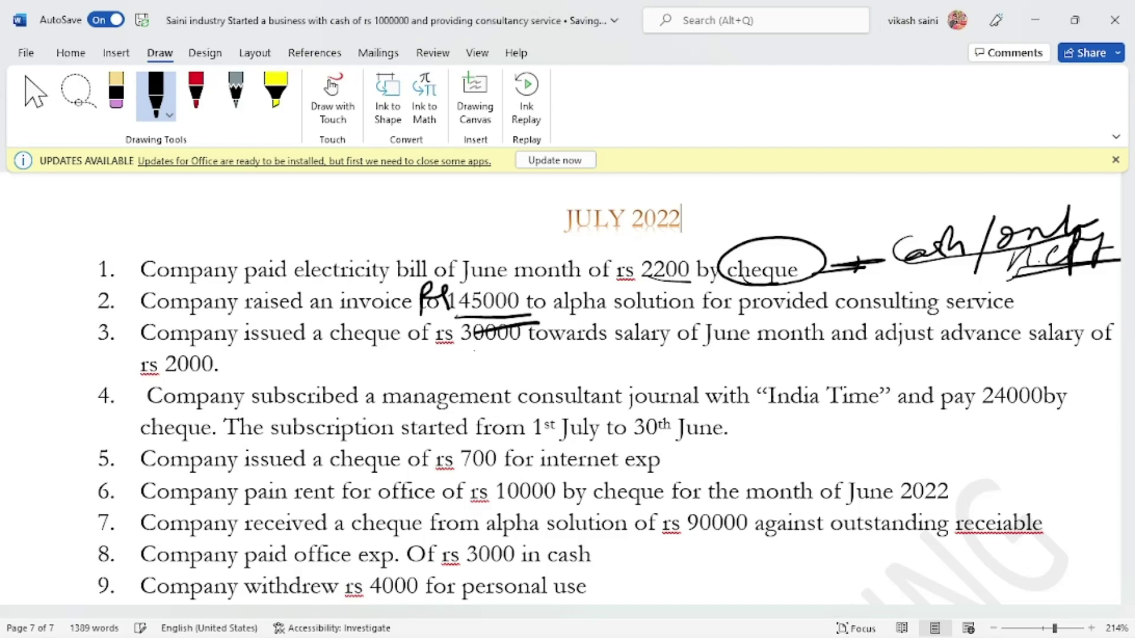
pyautogui.moveTo(474, 349)
pyautogui.mouseDown()
pyautogui.moveTo(494, 361)
pyautogui.moveTo(512, 344)
pyautogui.moveTo(558, 357)
pyautogui.moveTo(573, 347)
pyautogui.mouseUp()
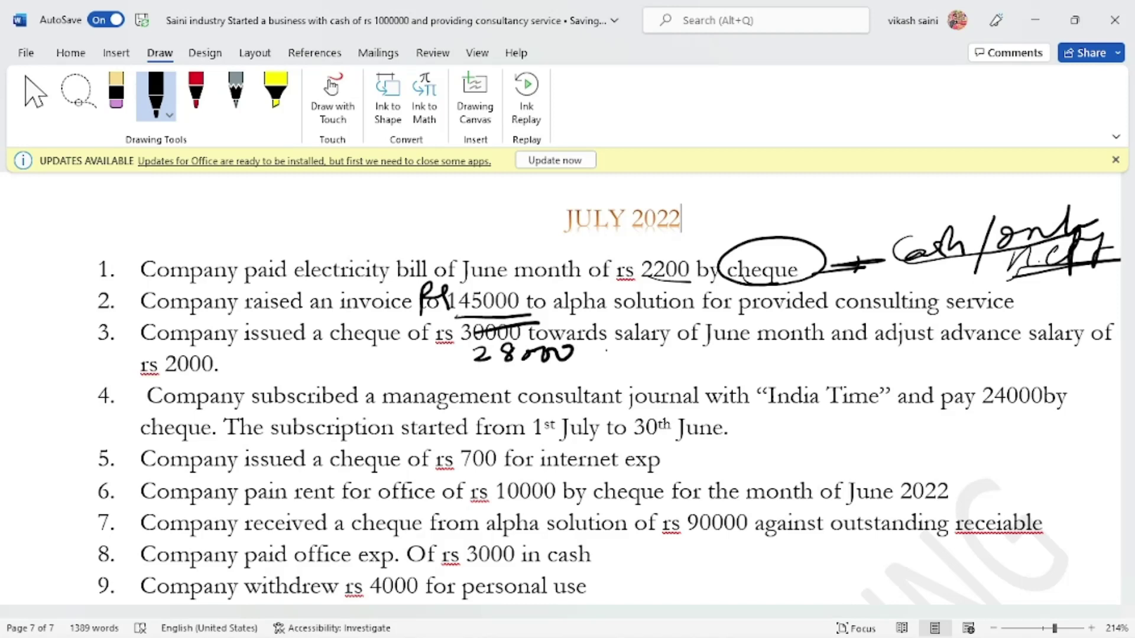
pyautogui.moveTo(606, 351); pyautogui.dragTo(672, 348)
pyautogui.moveTo(748, 350)
pyautogui.mouseDown()
pyautogui.moveTo(832, 349)
pyautogui.moveTo(871, 334)
pyautogui.moveTo(1112, 345)
pyautogui.mouseUp()
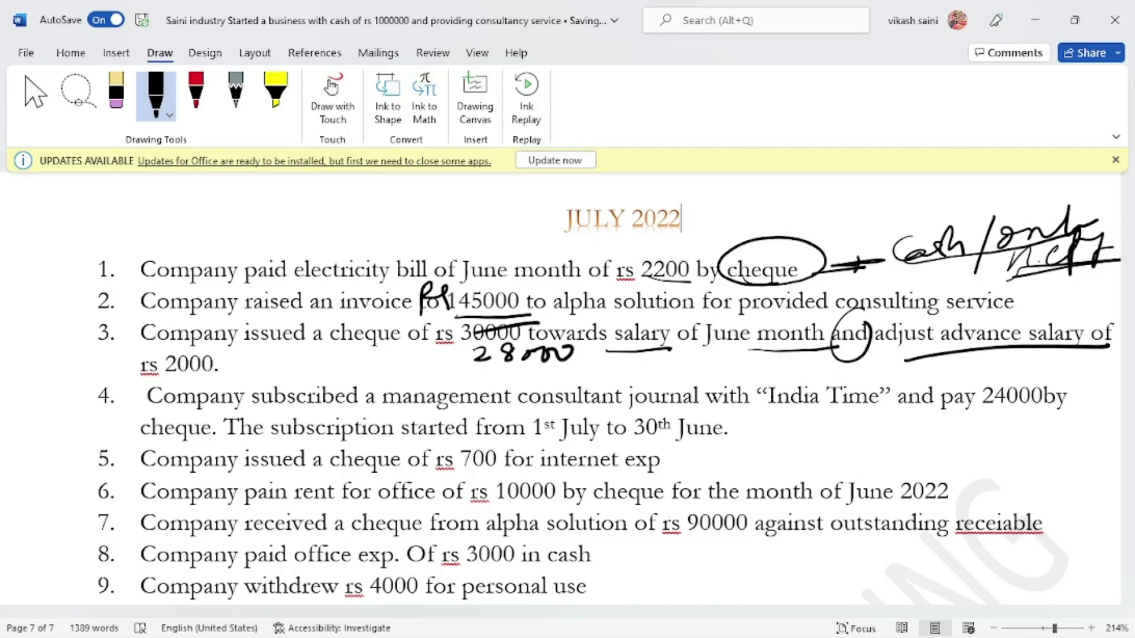
pyautogui.moveTo(168, 388); pyautogui.dragTo(279, 357)
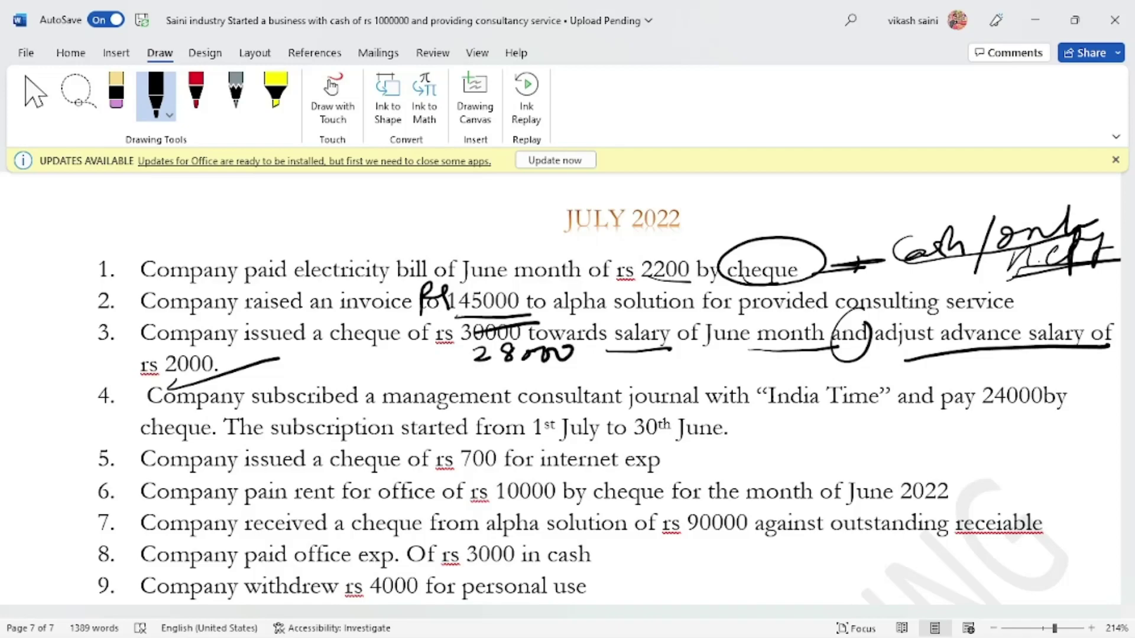
pyautogui.hotkey('alt', 'Tab')
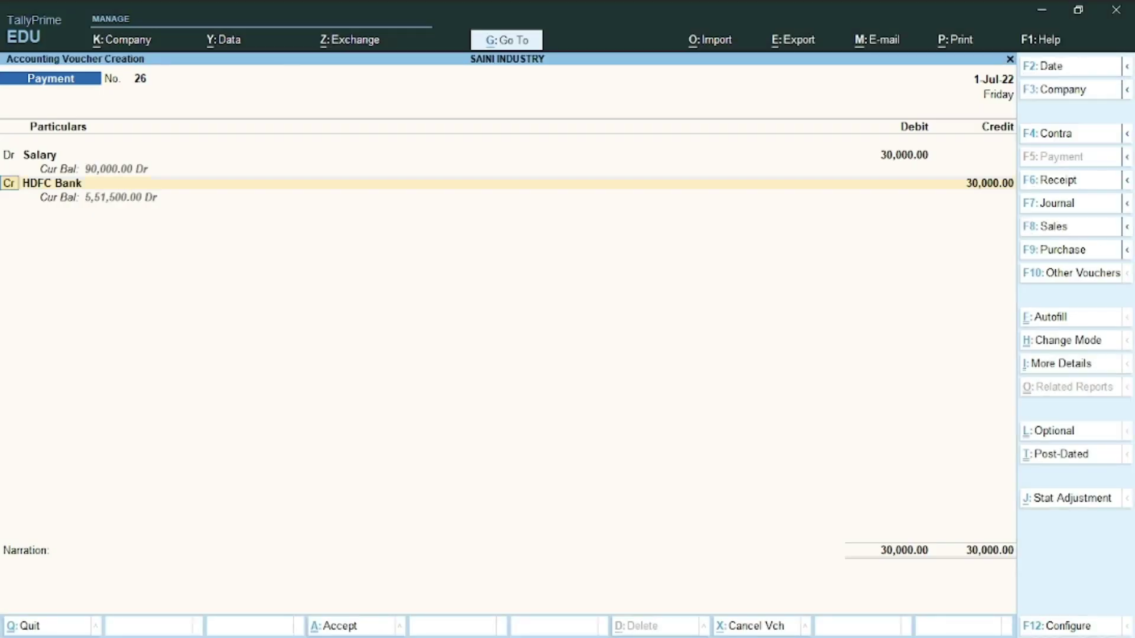
# Change the Salary debit in the payment voucher to 28,000 and move on to the HDFC Bank credit.
pyautogui.click(904, 155)
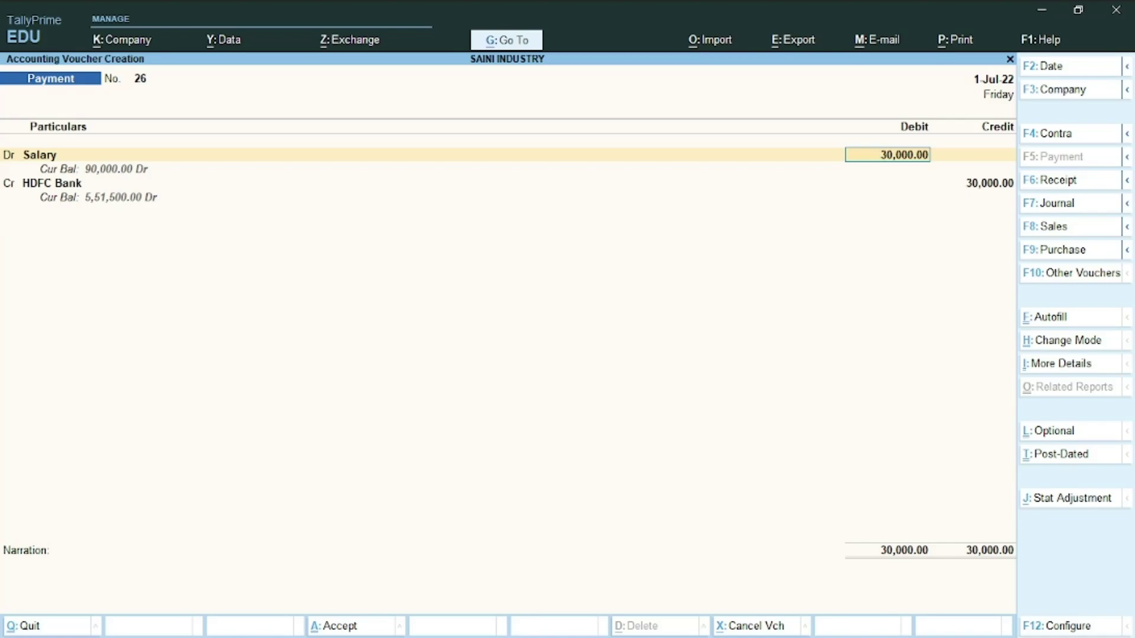
pyautogui.write('28,000')
pyautogui.press('Return')
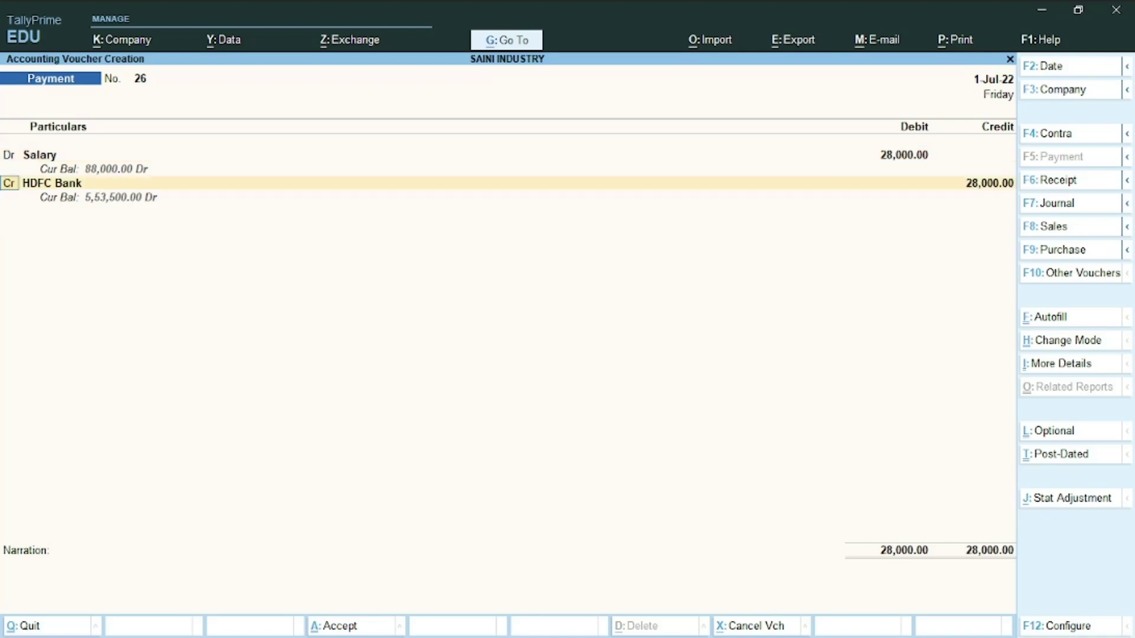
pyautogui.press('Return')
pyautogui.press('Return')
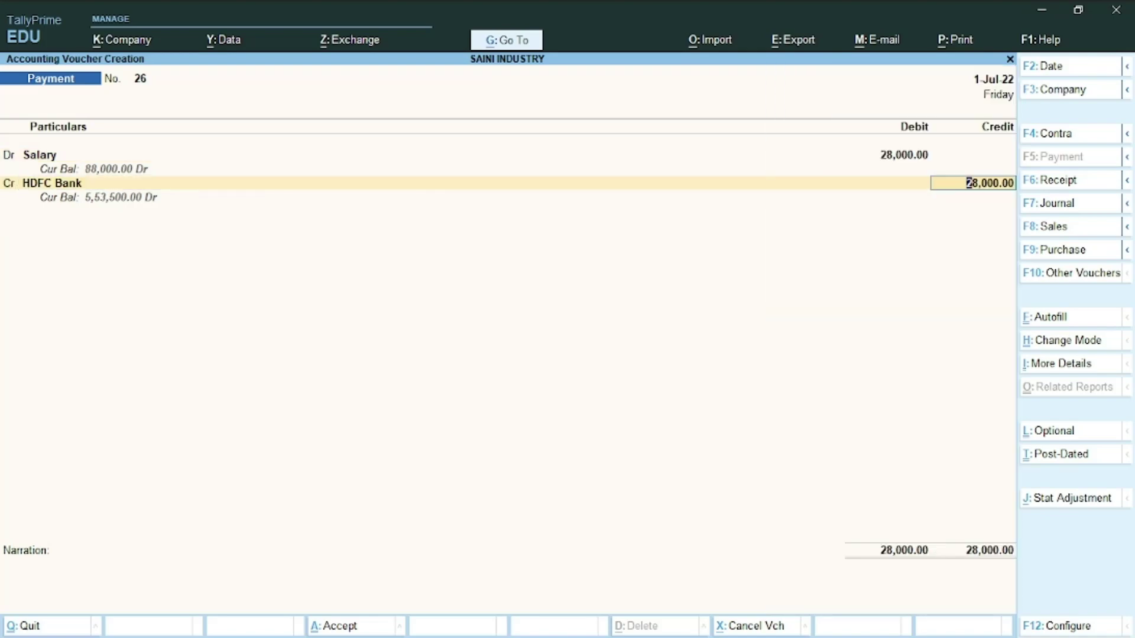
# Go back to the Salary line and set its debit to 30,000.
pyautogui.press('BackSpace')
pyautogui.press('BackSpace')
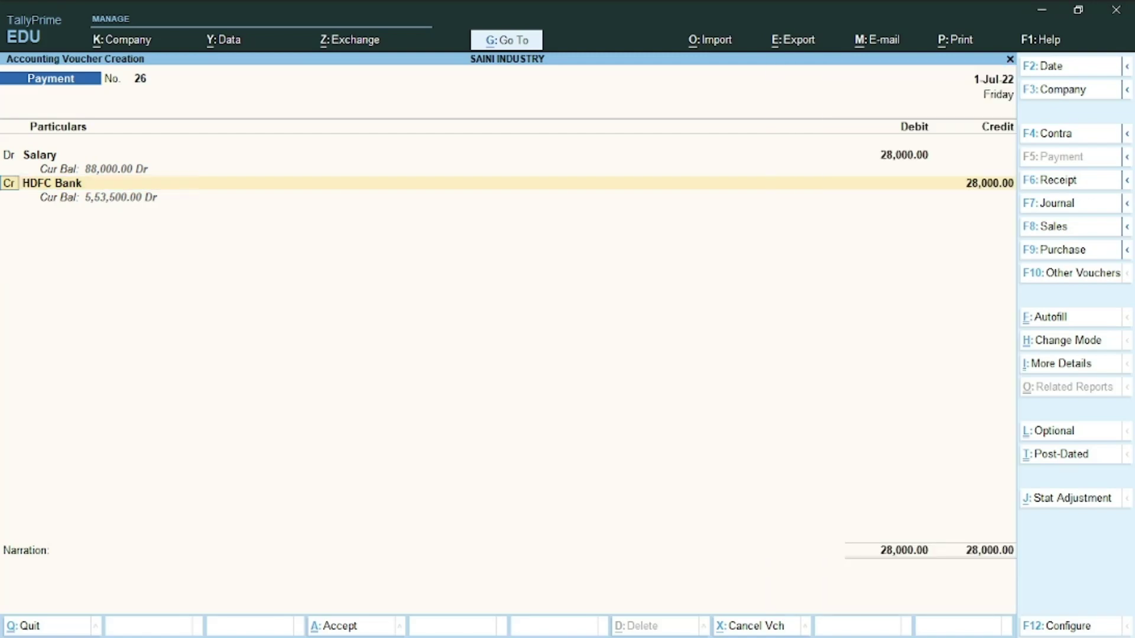
pyautogui.press('BackSpace')
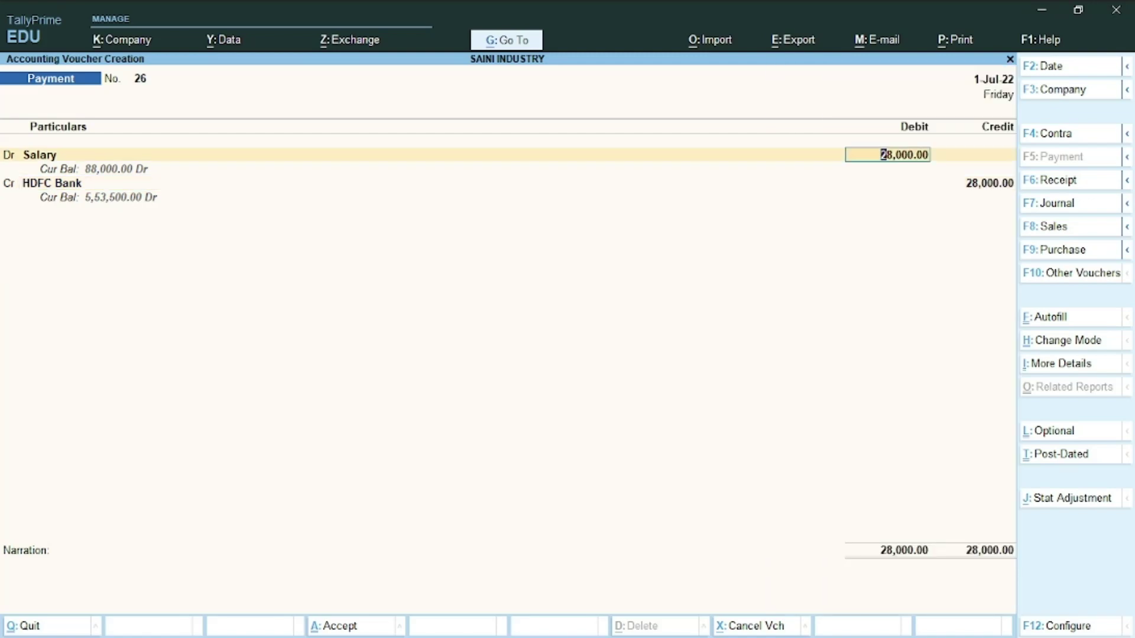
pyautogui.write('30,0')
pyautogui.write('00')
pyautogui.press('Return')
# Credit HDFC Bank with 28,000 in the salary payment and accept its cheque allocation with no cheque range and instrument date 1-Jul-22.
pyautogui.press('Return')
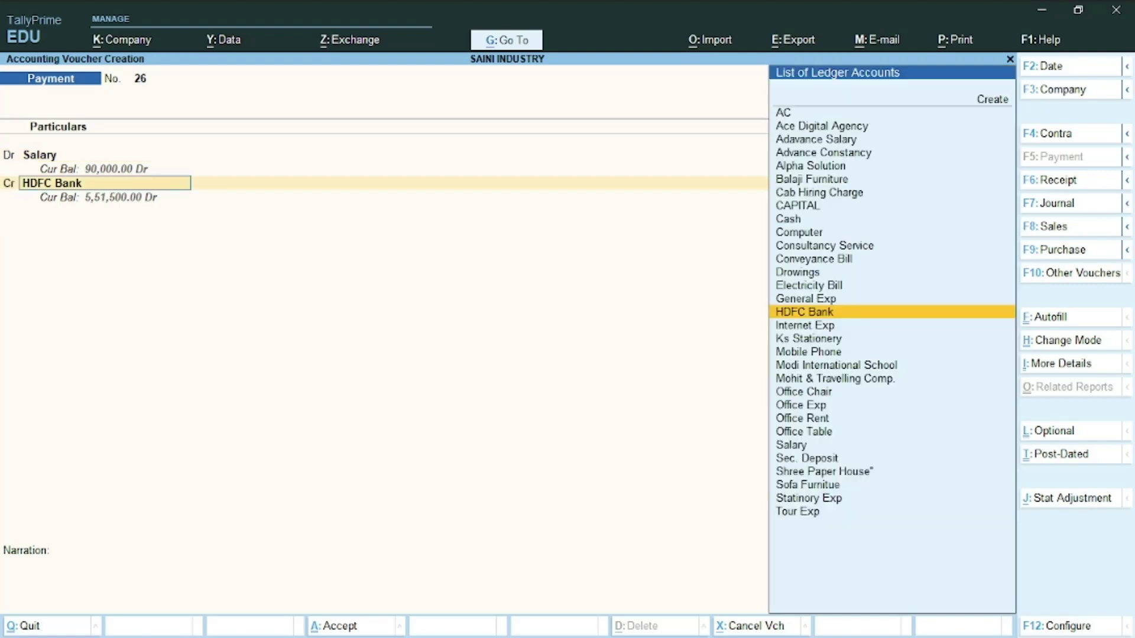
pyautogui.press('Return')
pyautogui.write('2')
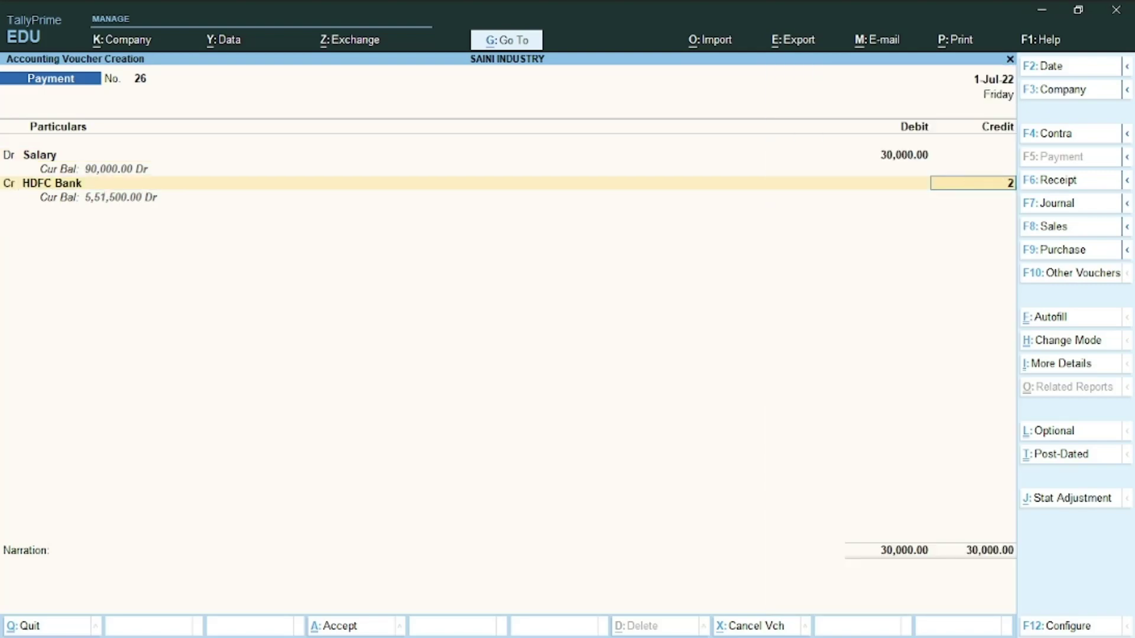
pyautogui.write('8,000')
pyautogui.press('Return')
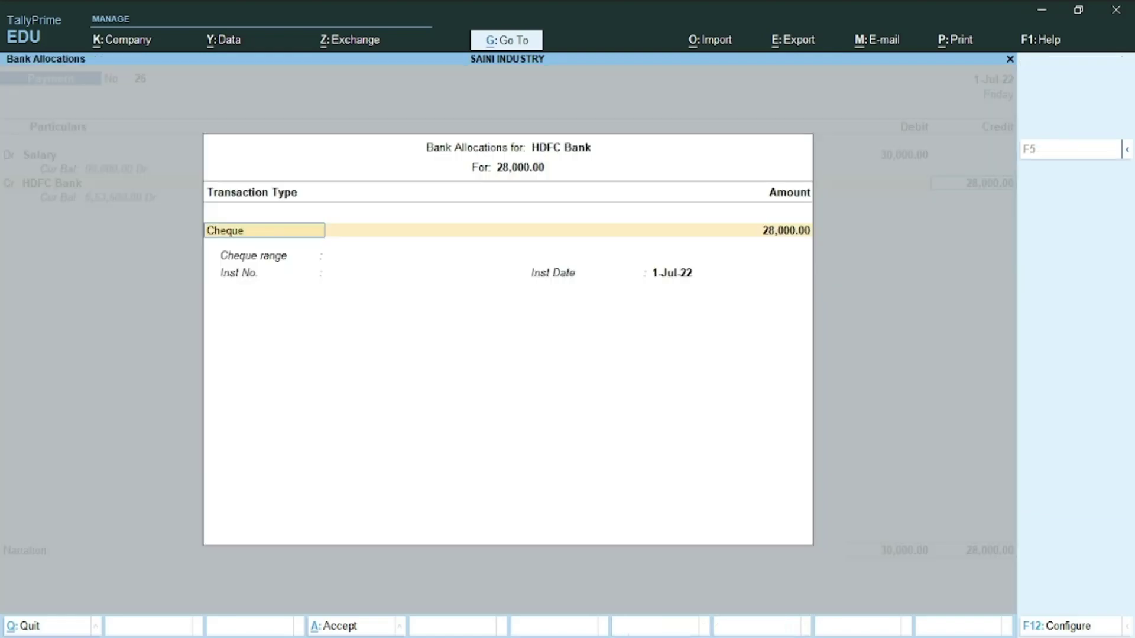
pyautogui.press('Return')
pyautogui.press('Return')
pyautogui.press('Return')
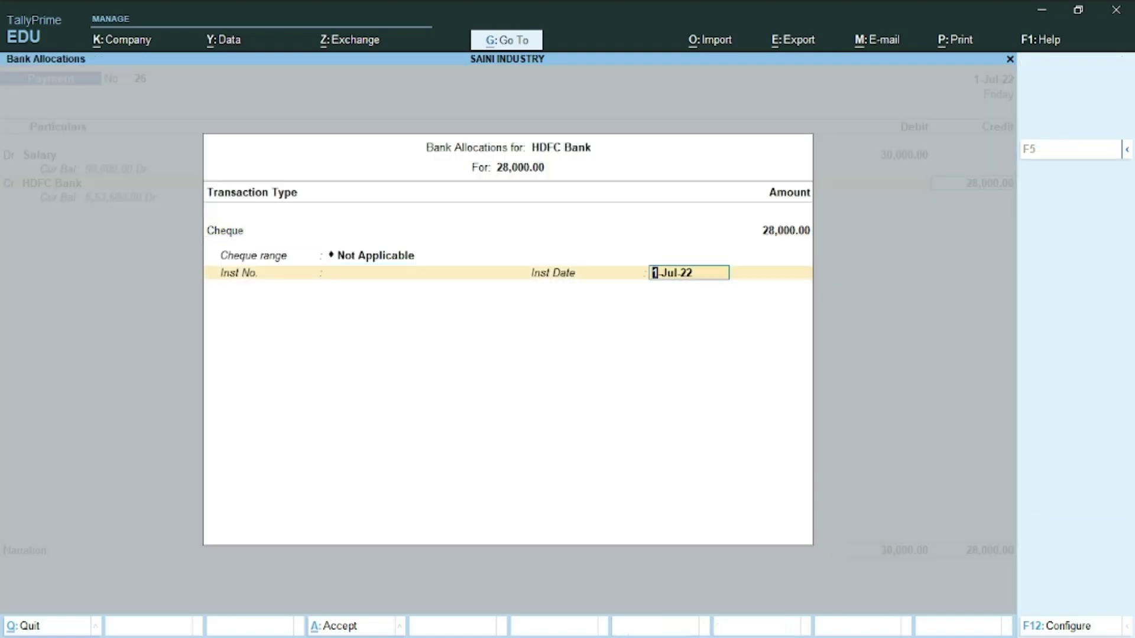
pyautogui.press('Return')
pyautogui.press('Return')
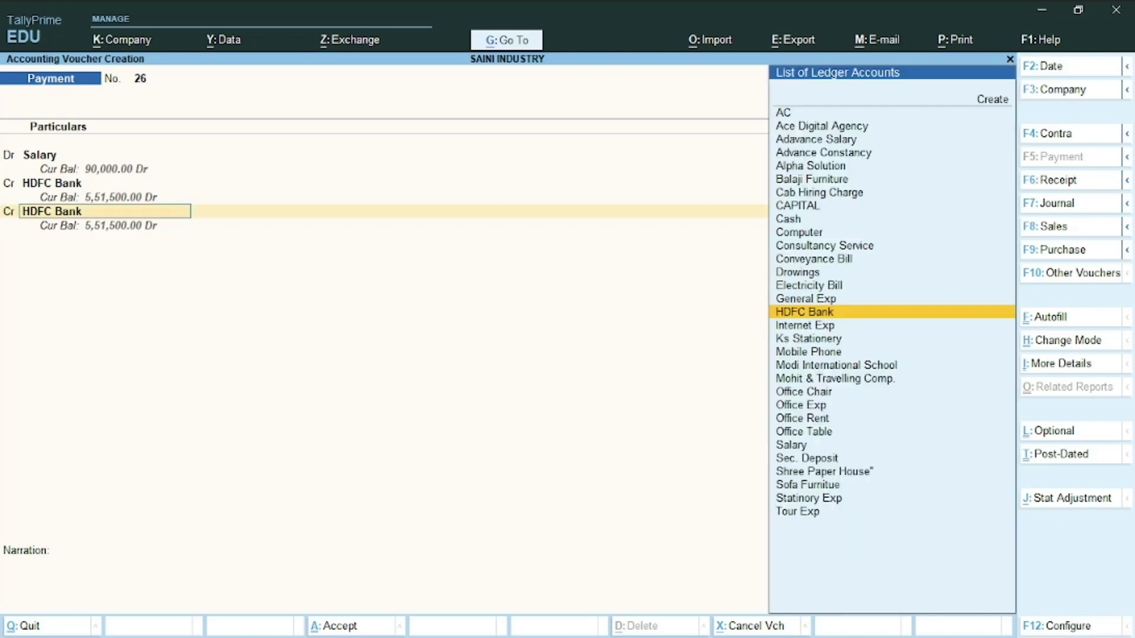
# Credit the Adavance Salary ledger with 2,000 and save the payment voucher without a narration.
pyautogui.write('Ad')
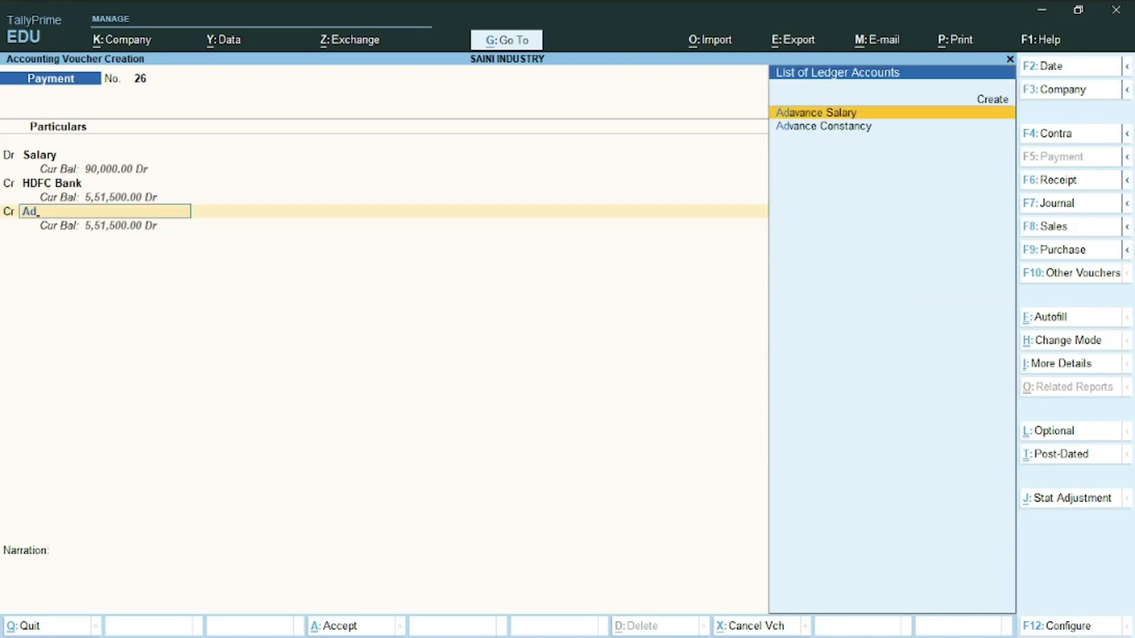
pyautogui.press('Return')
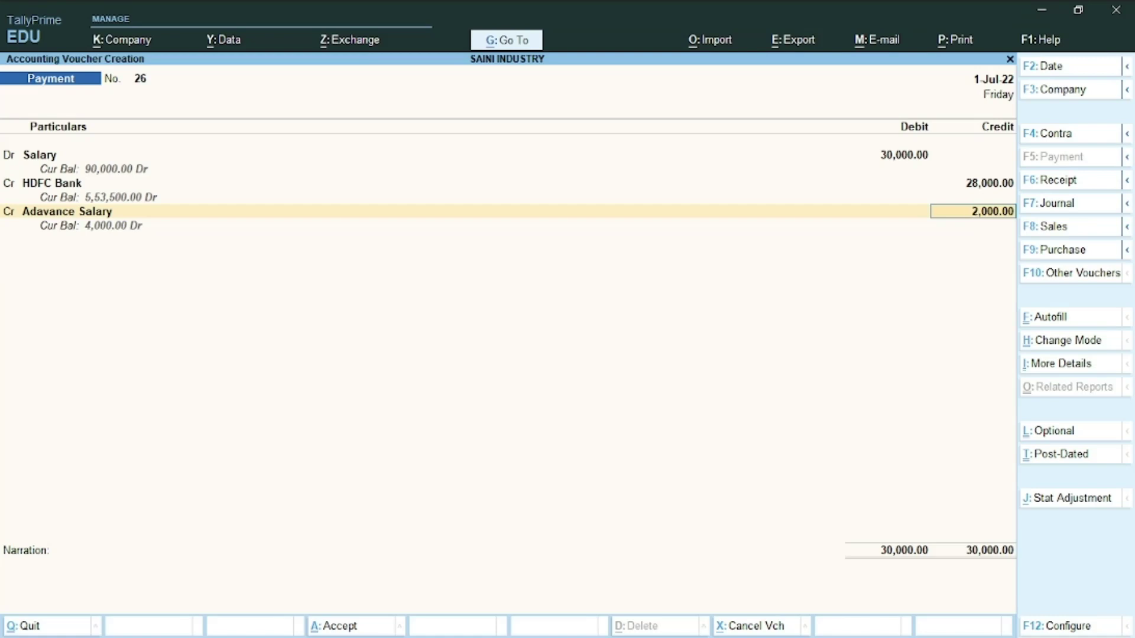
pyautogui.press('Return')
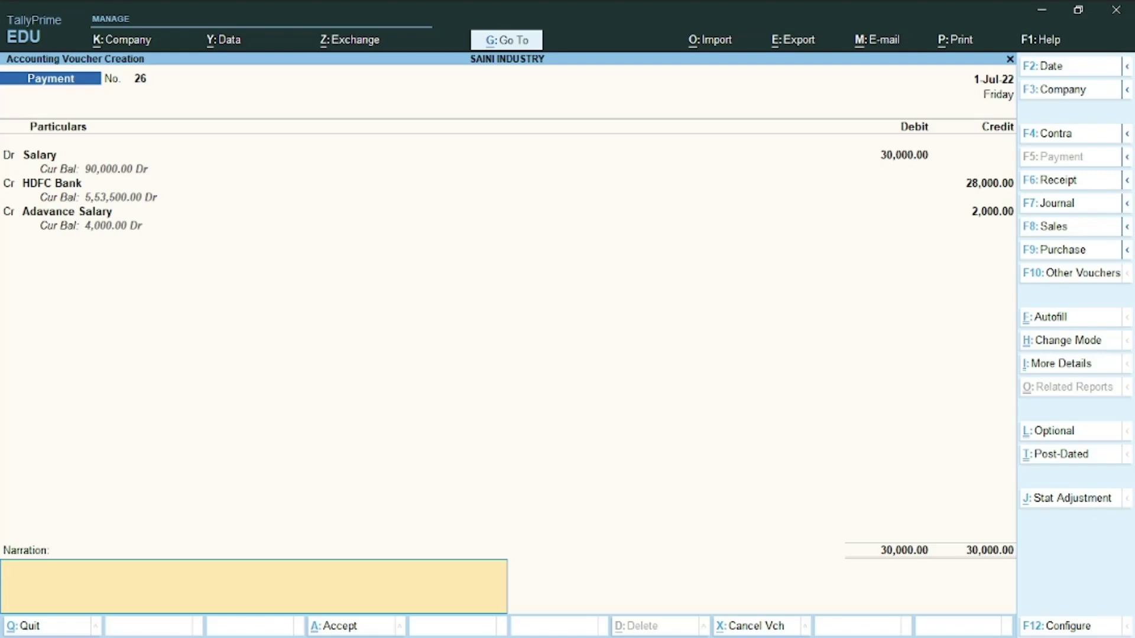
pyautogui.press('ctrl')
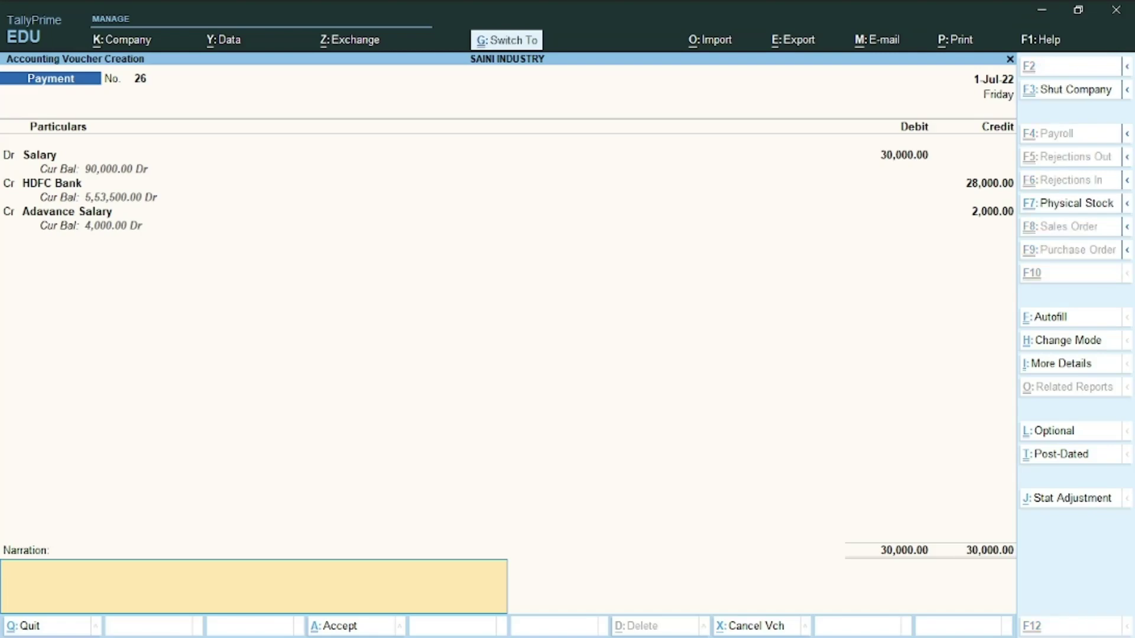
pyautogui.hotkey('ctrl', 'a')
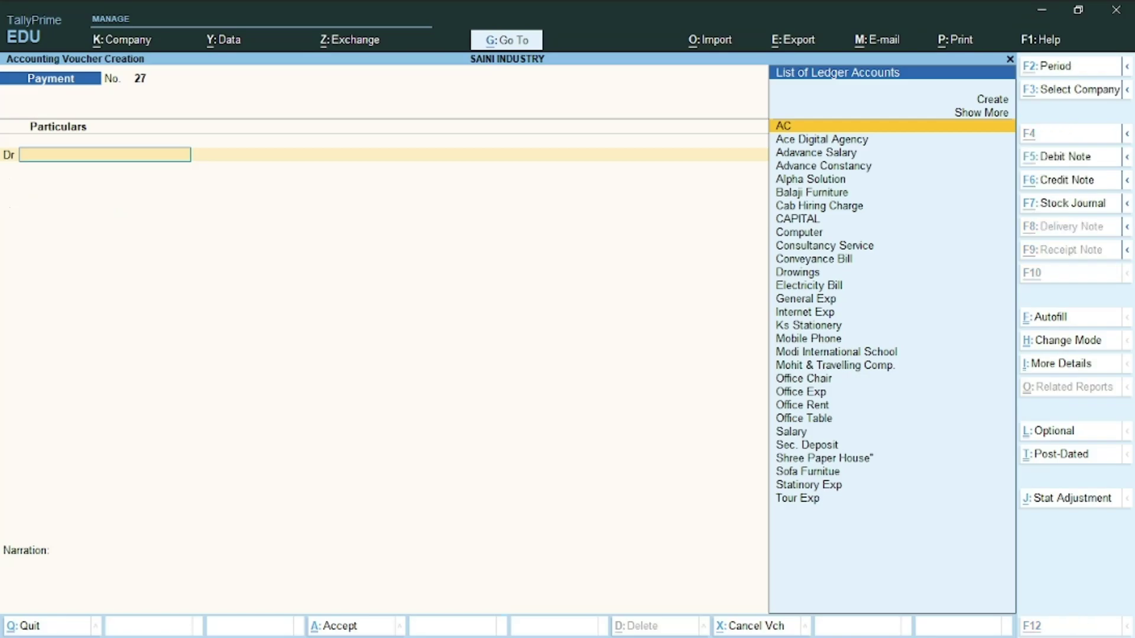
# In Word's item 4, underline the subscription wording, circle "consultant journal" and "India Time", and handwrite explanatory notes beside them.
pyautogui.hotkey('alt', 'Tab')
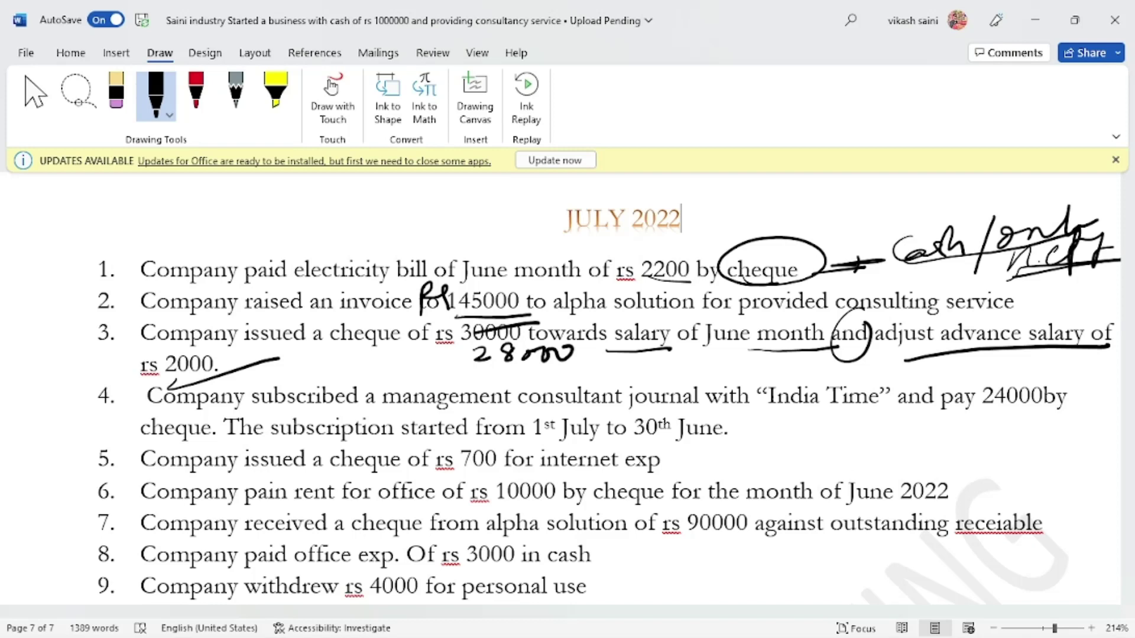
pyautogui.moveTo(321, 405); pyautogui.dragTo(391, 400)
pyautogui.moveTo(518, 407); pyautogui.dragTo(715, 404)
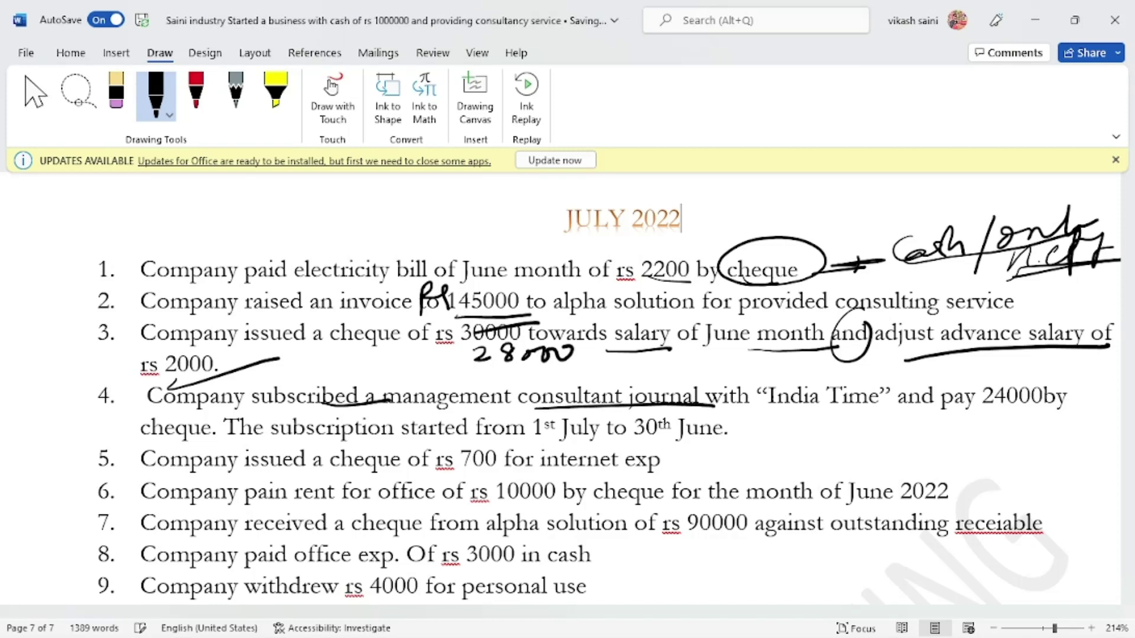
pyautogui.moveTo(774, 416); pyautogui.dragTo(781, 415)
pyautogui.moveTo(862, 424)
pyautogui.mouseDown()
pyautogui.moveTo(874, 354)
pyautogui.moveTo(886, 442)
pyautogui.moveTo(938, 415)
pyautogui.moveTo(943, 431)
pyautogui.moveTo(988, 427)
pyautogui.mouseUp()
pyautogui.moveTo(869, 458)
pyautogui.mouseDown()
pyautogui.moveTo(988, 461)
pyautogui.moveTo(1036, 421)
pyautogui.moveTo(1071, 437)
pyautogui.moveTo(1105, 422)
pyautogui.mouseUp()
pyautogui.moveTo(759, 370)
pyautogui.mouseDown()
pyautogui.moveTo(685, 354)
pyautogui.moveTo(686, 376)
pyautogui.mouseUp()
pyautogui.moveTo(591, 382)
pyautogui.mouseDown()
pyautogui.moveTo(623, 374)
pyautogui.moveTo(649, 345)
pyautogui.moveTo(657, 376)
pyautogui.moveTo(671, 366)
pyautogui.mouseUp()
pyautogui.moveTo(595, 325); pyautogui.dragTo(564, 375)
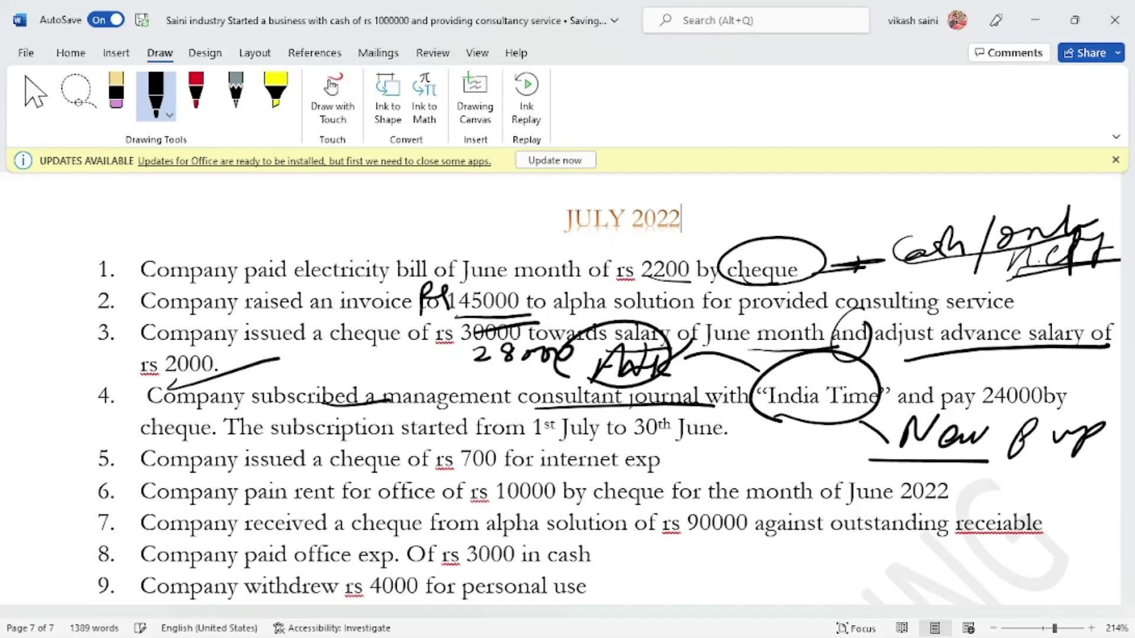
pyautogui.moveTo(547, 413)
pyautogui.mouseDown()
pyautogui.moveTo(681, 411)
pyautogui.moveTo(712, 385)
pyautogui.moveTo(532, 401)
pyautogui.moveTo(697, 378)
pyautogui.mouseUp()
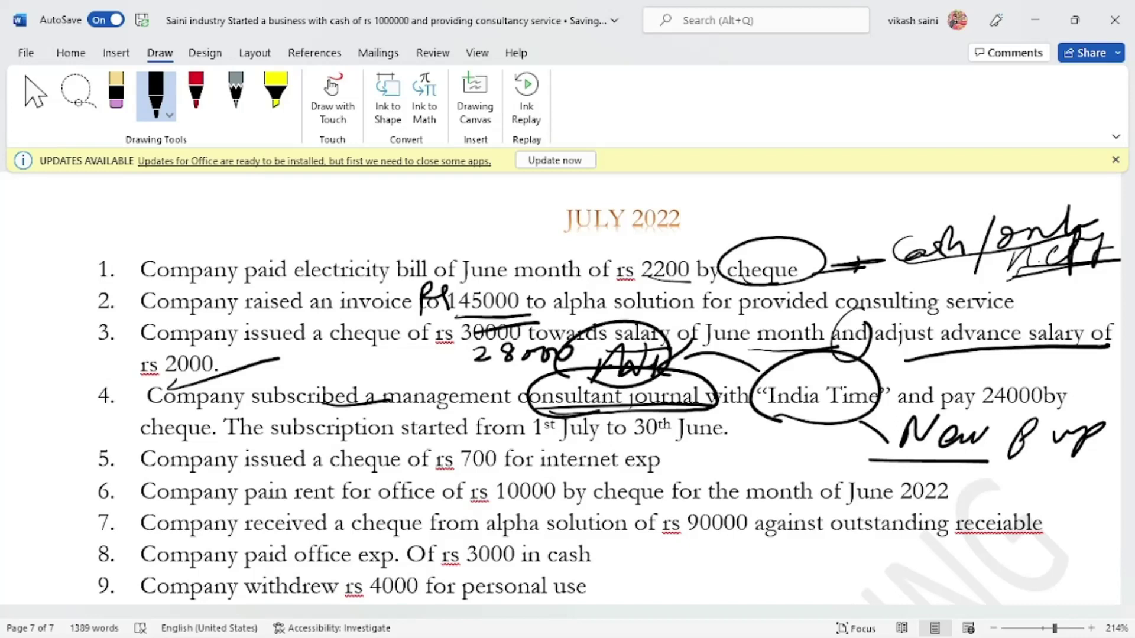
# Mark 24000, the subscription start wording and 1st July in item 4, tick the JULY 2022 heading, and return to TallyPrime.
pyautogui.moveTo(988, 416); pyautogui.dragTo(1036, 415)
pyautogui.moveTo(292, 442); pyautogui.dragTo(407, 456)
pyautogui.moveTo(470, 440)
pyautogui.mouseDown()
pyautogui.moveTo(585, 447)
pyautogui.moveTo(592, 428)
pyautogui.moveTo(520, 442)
pyautogui.moveTo(590, 421)
pyautogui.mouseUp()
pyautogui.moveTo(478, 229); pyautogui.dragTo(571, 222)
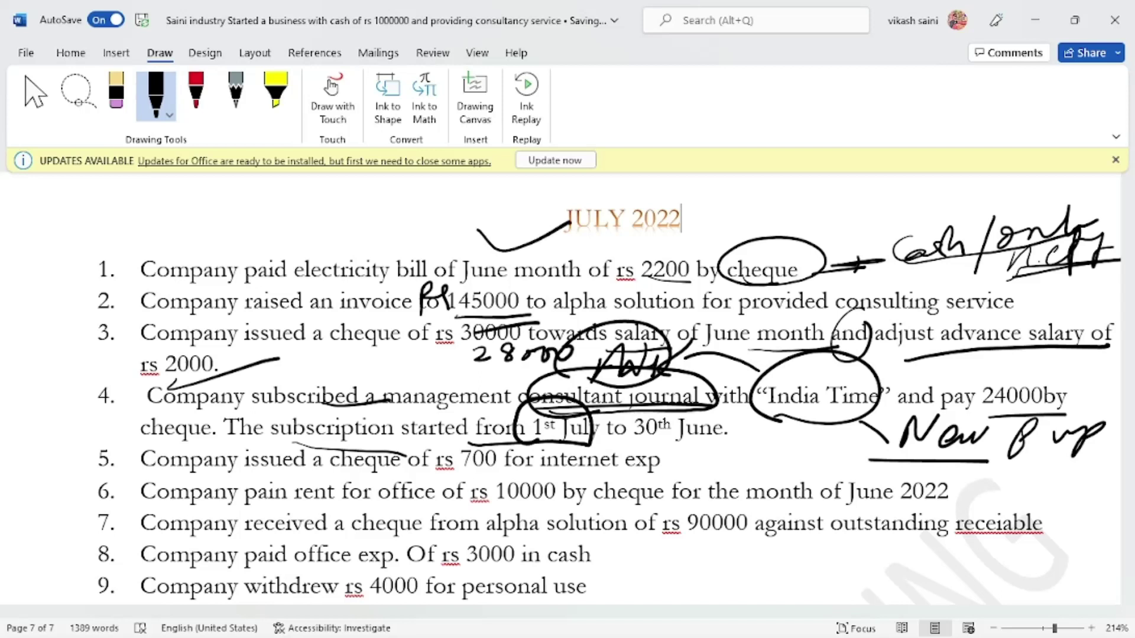
pyautogui.hotkey('alt', 'Tab')
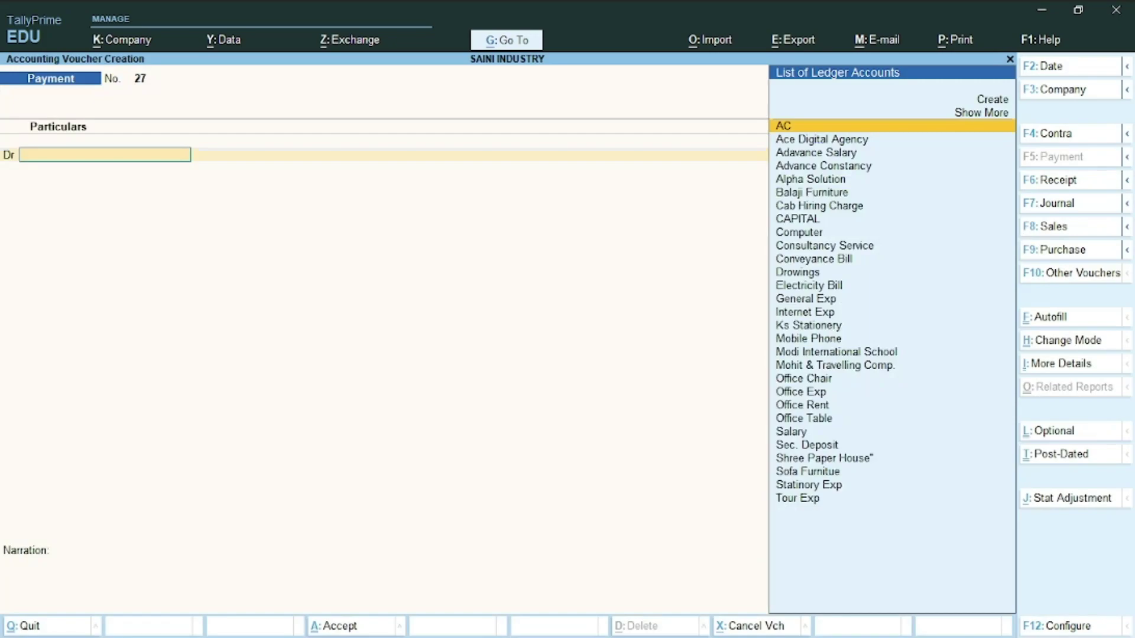
# Back in Word, undo the marks around "consultant journal" and 1st July, underline 1st July, and return to TallyPrime.
pyautogui.hotkey('alt', 'Tab')
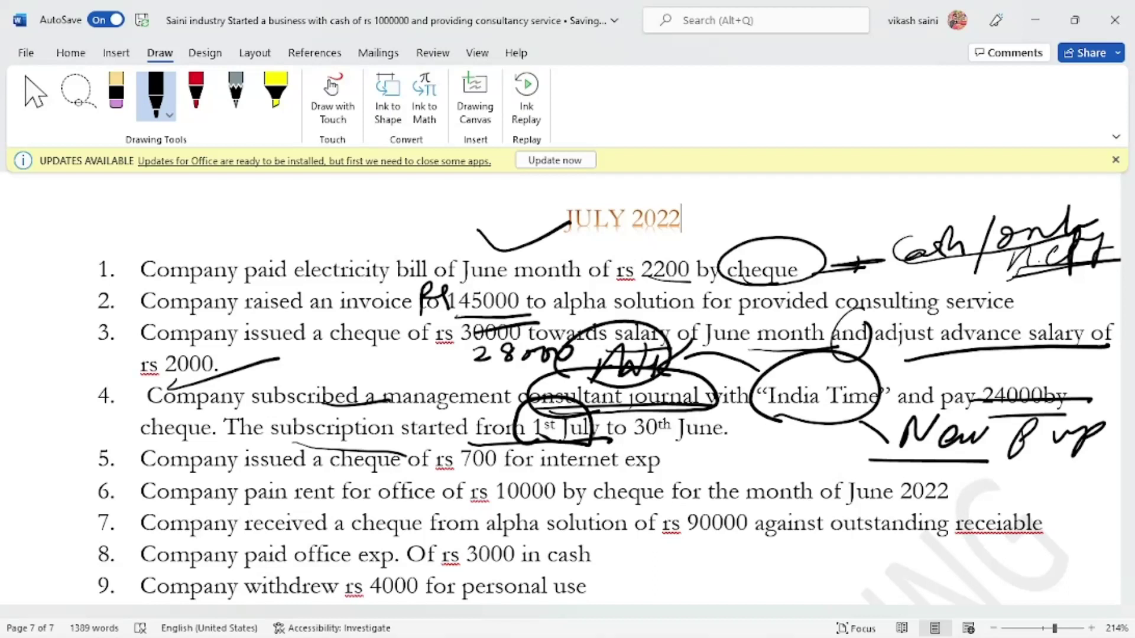
pyautogui.hotkey('ctrl', 'z')
pyautogui.hotkey('ctrl', 'z')
pyautogui.hotkey('ctrl', 'z')
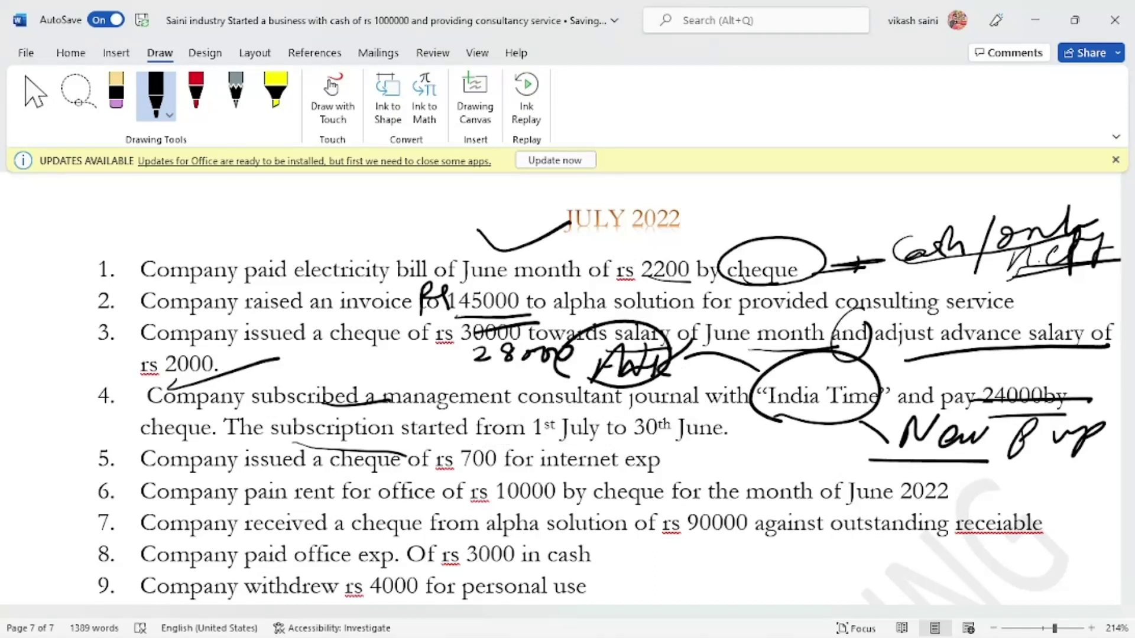
pyautogui.moveTo(529, 443); pyautogui.dragTo(586, 441)
pyautogui.hotkey('alt', 'Tab')
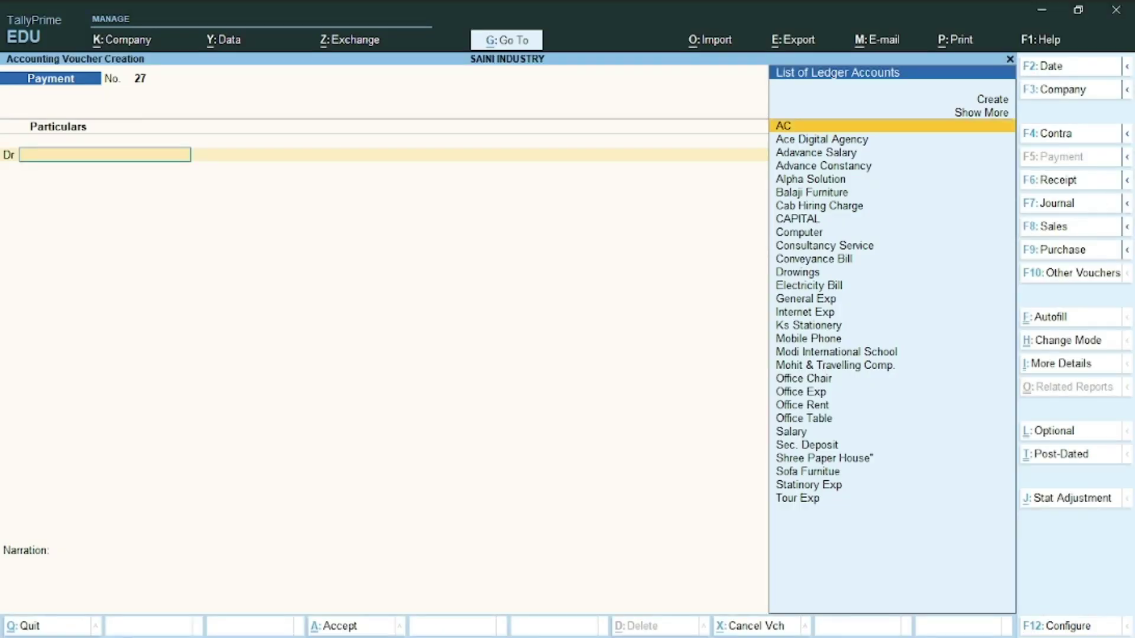
# Start a new ledger from the payment voucher and name it "Prepaid Journal Subscrption" without an alias.
pyautogui.hotkey('alt', 'c')
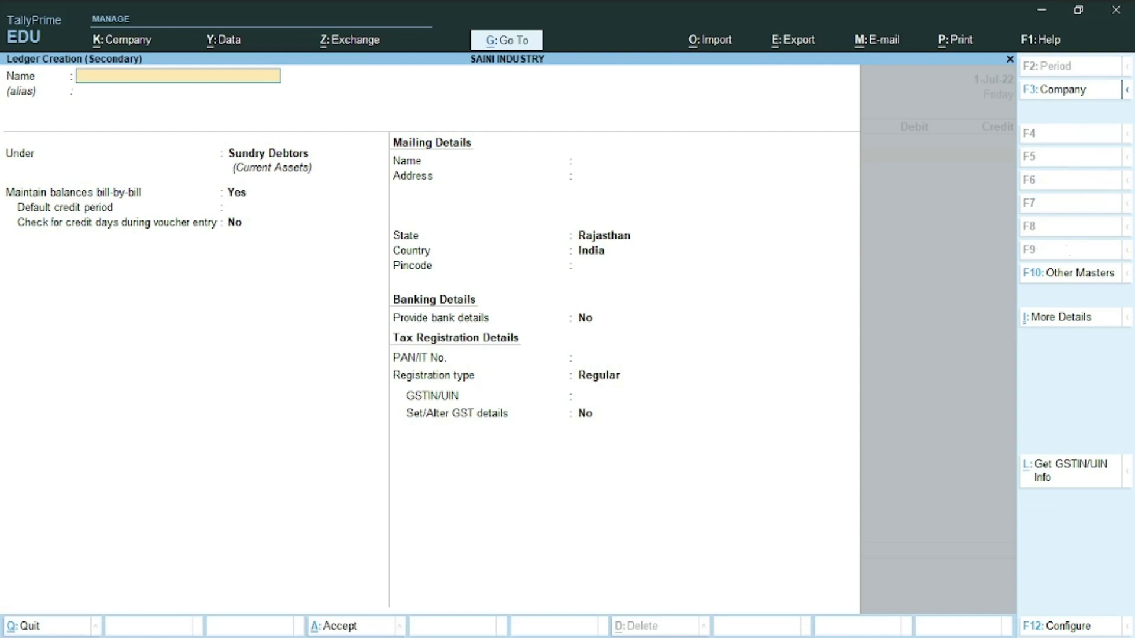
pyautogui.write('Prepaid Journal Su')
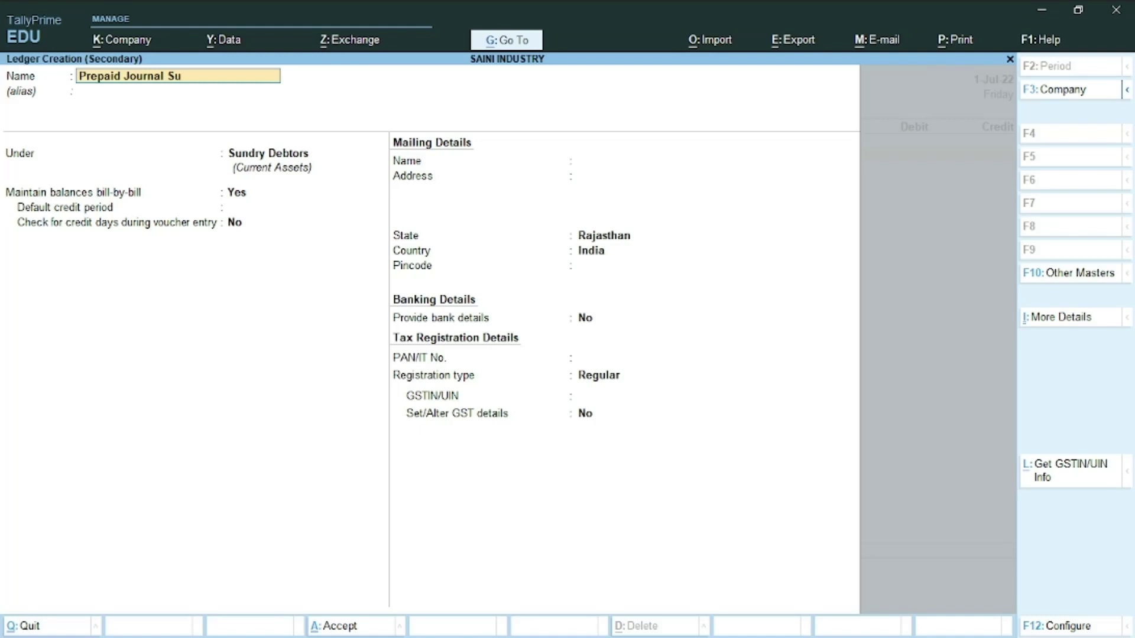
pyautogui.write('bscrption')
pyautogui.press('Return')
pyautogui.press('Return')
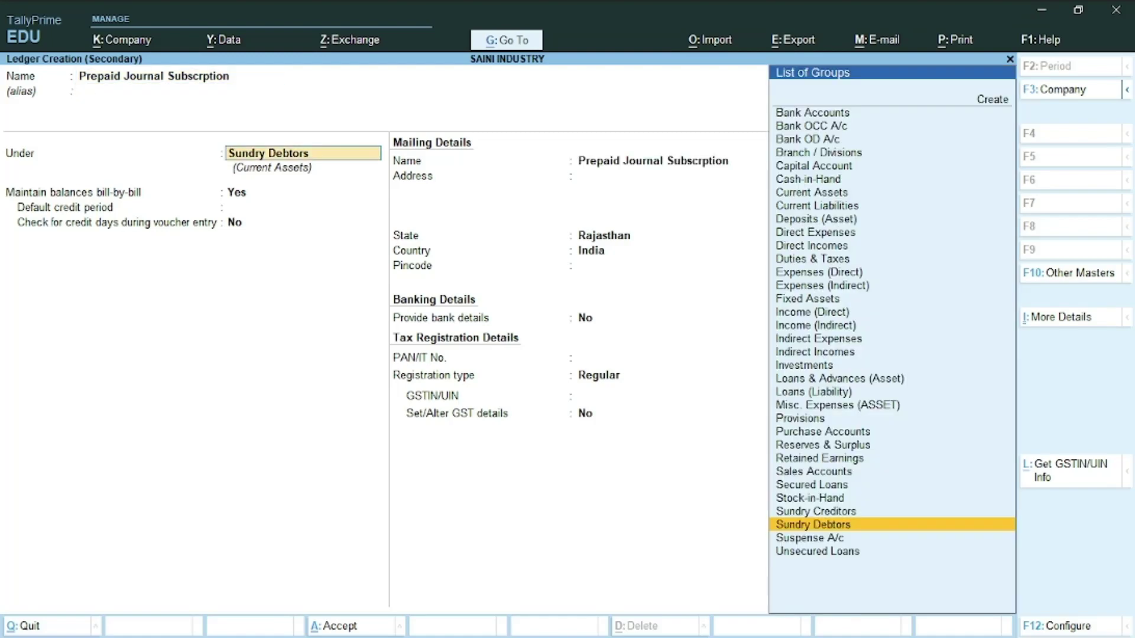
# Group the prepaid subscription ledger under Current Assets, keep the remaining defaults, and save it into the voucher's debit line.
pyautogui.write('Cu')
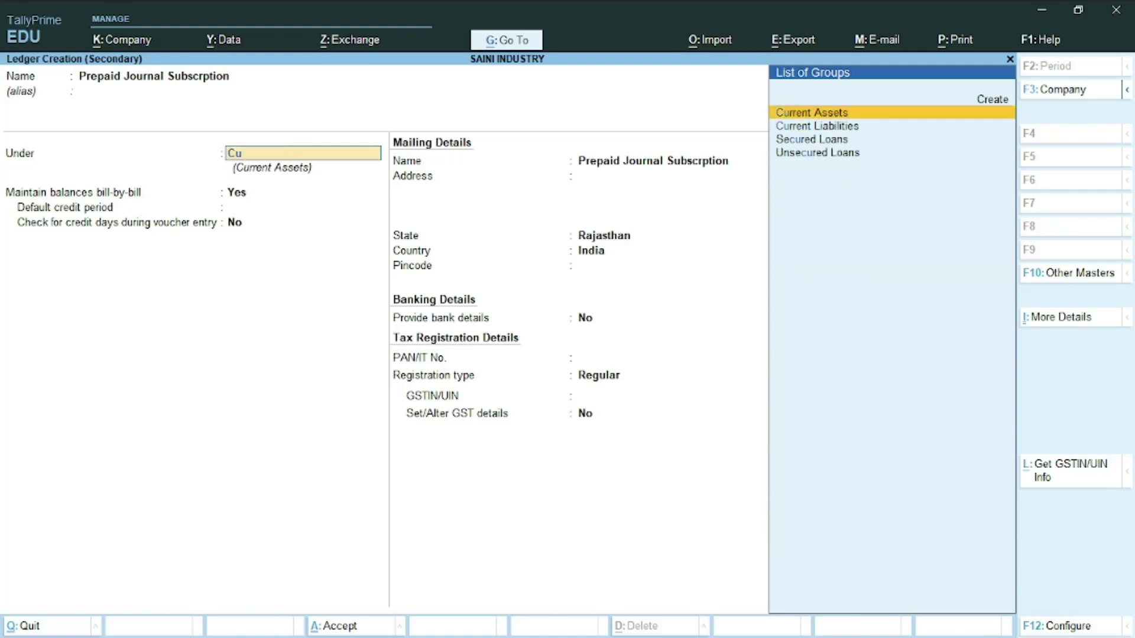
pyautogui.press('Return')
pyautogui.press('Return')
pyautogui.press('Return')
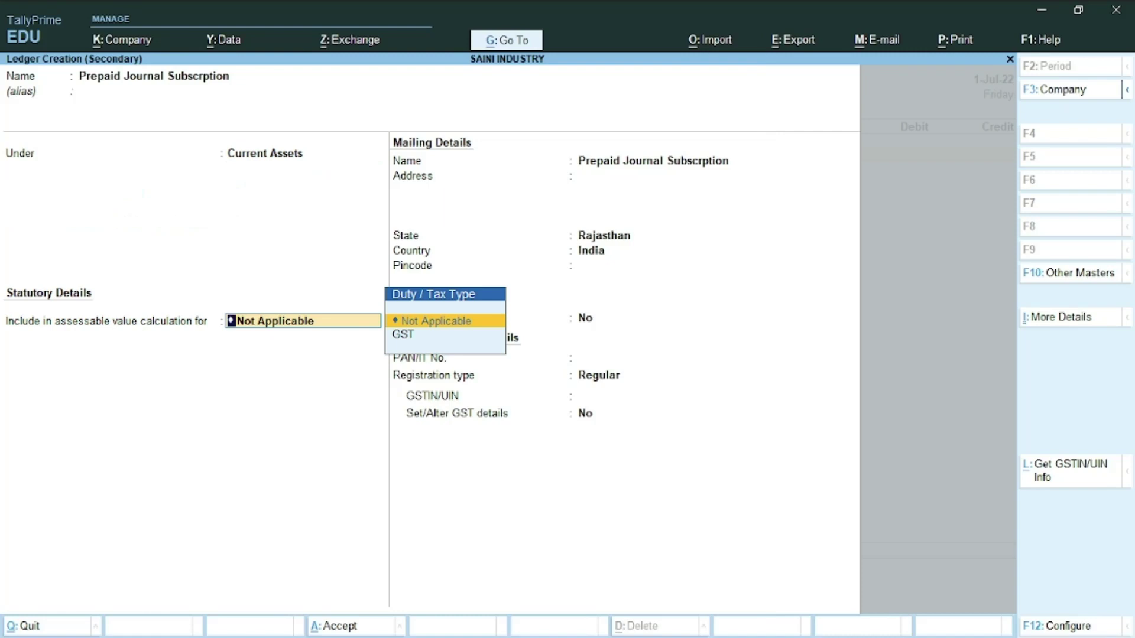
pyautogui.press('Return')
pyautogui.press('Return')
pyautogui.press('Return')
pyautogui.press('Return')
pyautogui.press('Return')
pyautogui.press('Return')
pyautogui.press('Return')
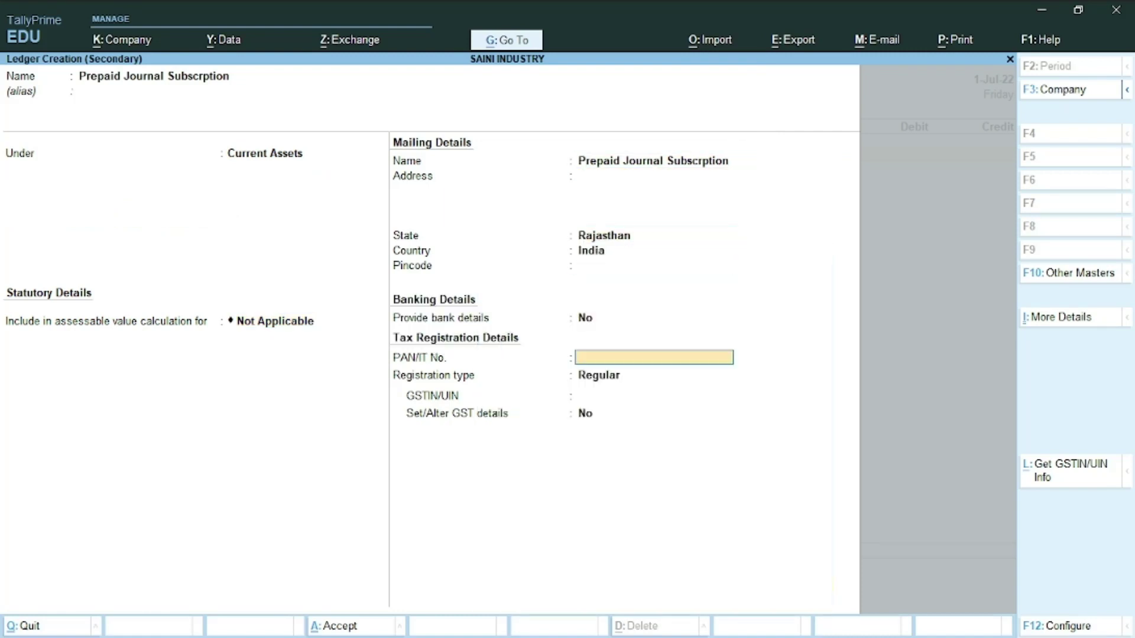
pyautogui.press('Return')
pyautogui.press('Return')
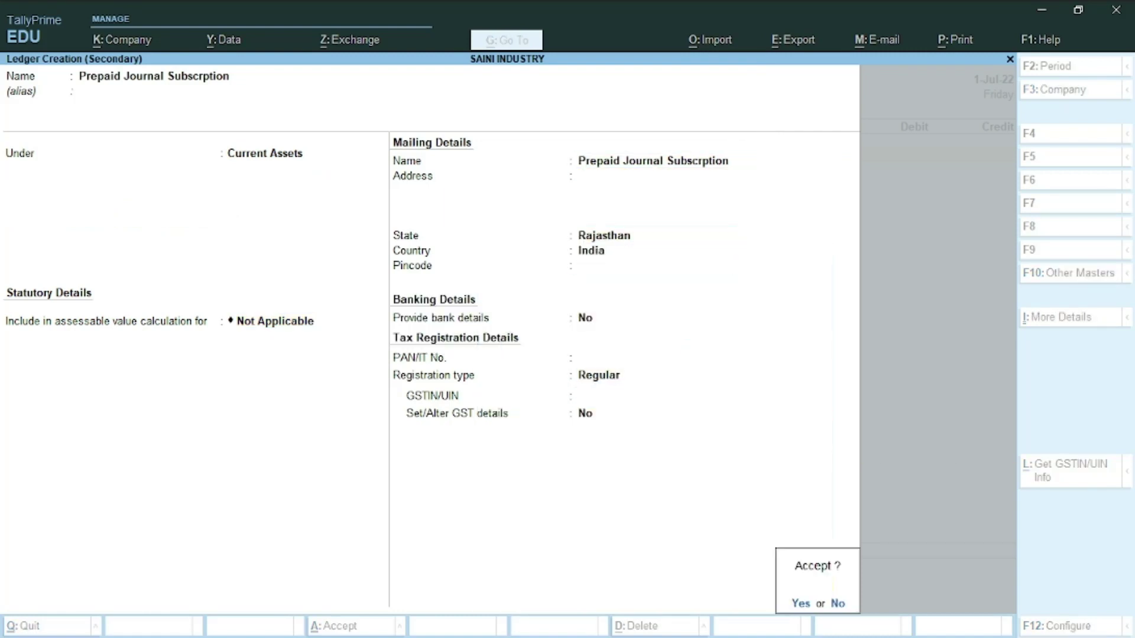
pyautogui.press('Return')
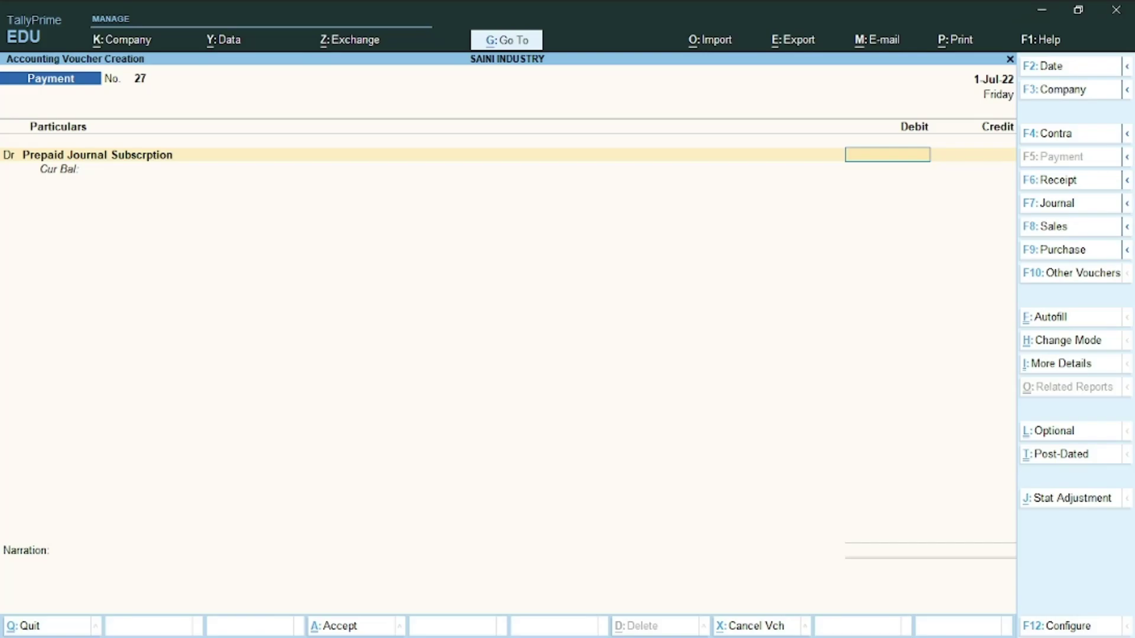
# Switch to Word and handwrite the year 2022 above the text after 1st July in item 4.
pyautogui.hotkey('alt', 'Tab')
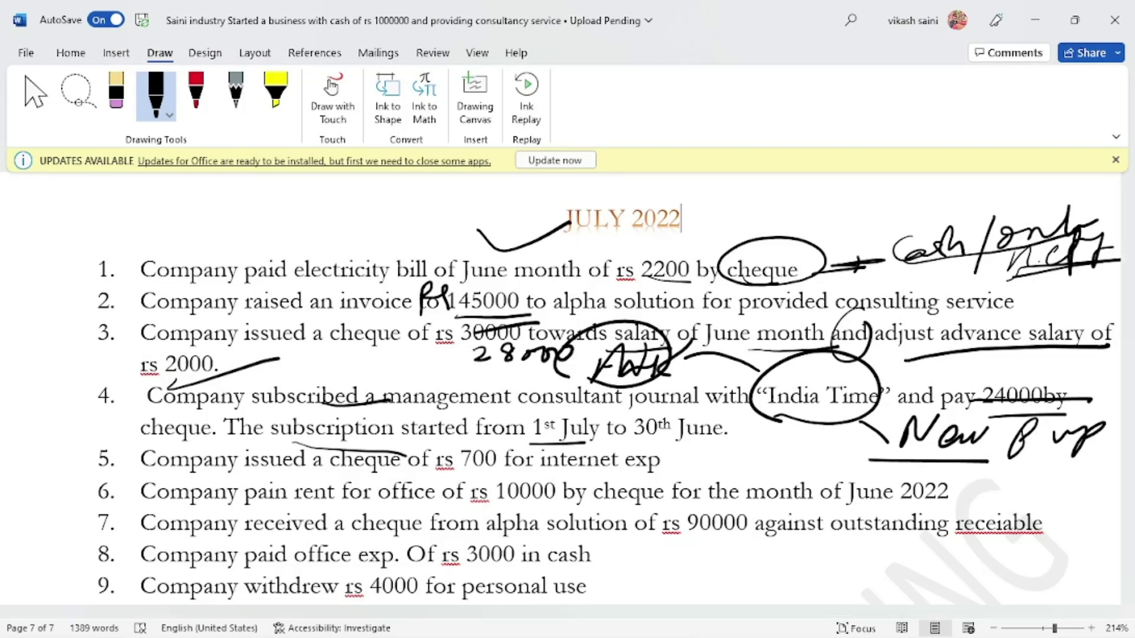
pyautogui.moveTo(596, 410)
pyautogui.mouseDown()
pyautogui.moveTo(606, 421)
pyautogui.moveTo(611, 409)
pyautogui.mouseUp()
pyautogui.moveTo(618, 408); pyautogui.dragTo(654, 412)
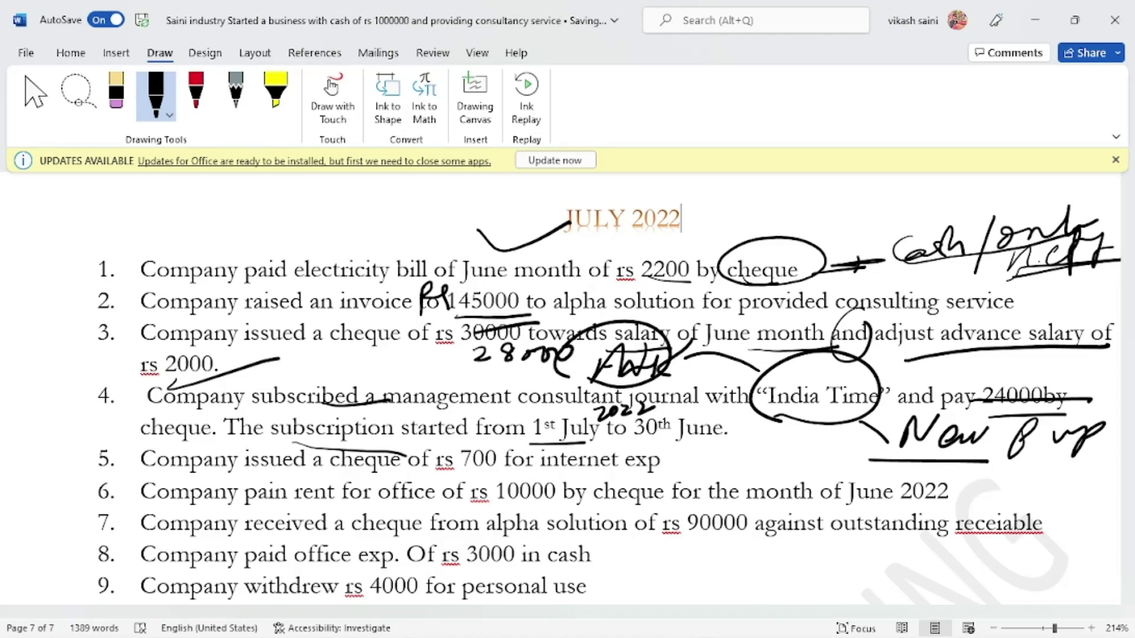
# Try handwriting 2024 after 30th June with "2 yr" below it in item 4, and undo those marks.
pyautogui.moveTo(738, 423)
pyautogui.mouseDown()
pyautogui.moveTo(754, 435)
pyautogui.moveTo(774, 418)
pyautogui.moveTo(760, 426)
pyautogui.moveTo(824, 426)
pyautogui.moveTo(815, 444)
pyautogui.mouseUp()
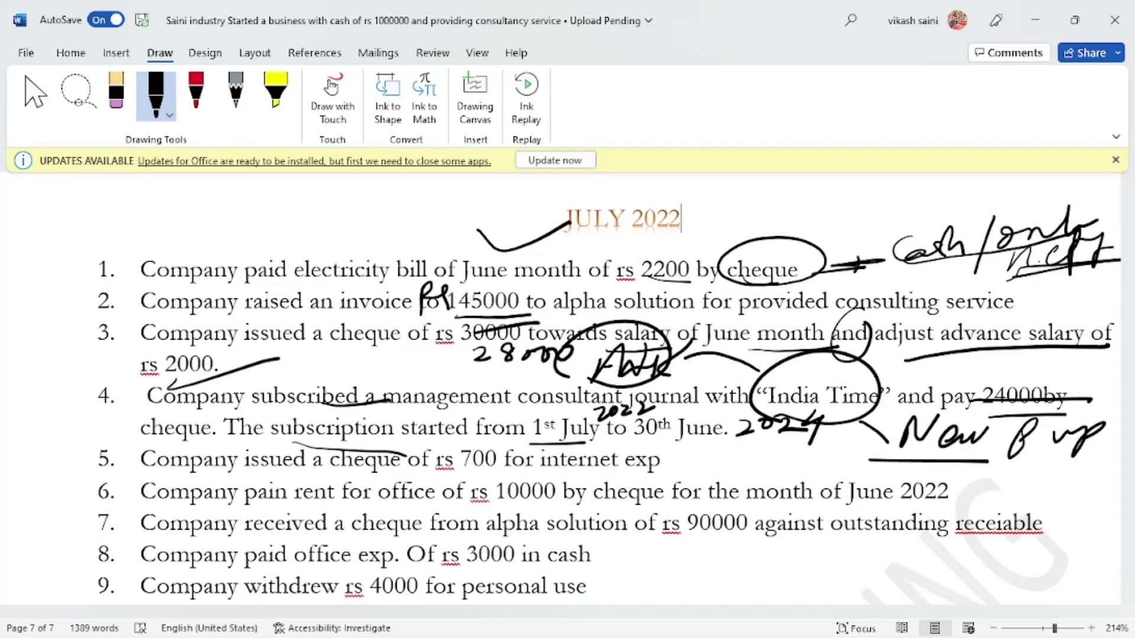
pyautogui.moveTo(759, 449)
pyautogui.mouseDown()
pyautogui.moveTo(823, 456)
pyautogui.moveTo(799, 472)
pyautogui.moveTo(848, 437)
pyautogui.moveTo(867, 457)
pyautogui.mouseUp()
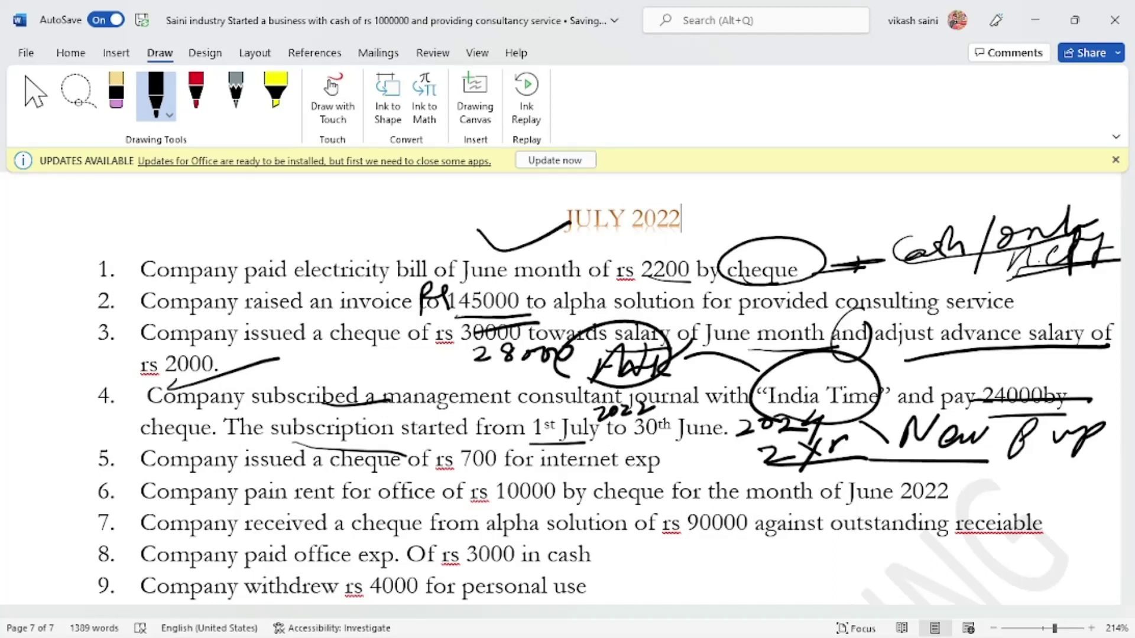
pyautogui.hotkey('ctrl', 'z')
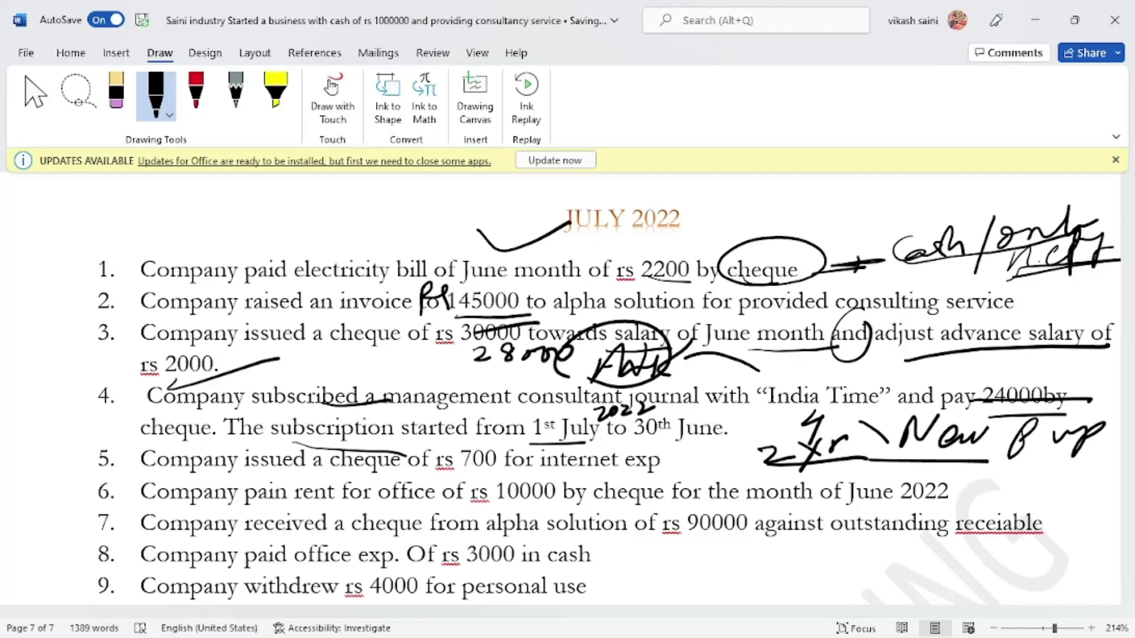
pyautogui.hotkey('ctrl', 'z')
pyautogui.hotkey('ctrl', 'z')
pyautogui.hotkey('ctrl', 'z')
pyautogui.hotkey('ctrl', 'z')
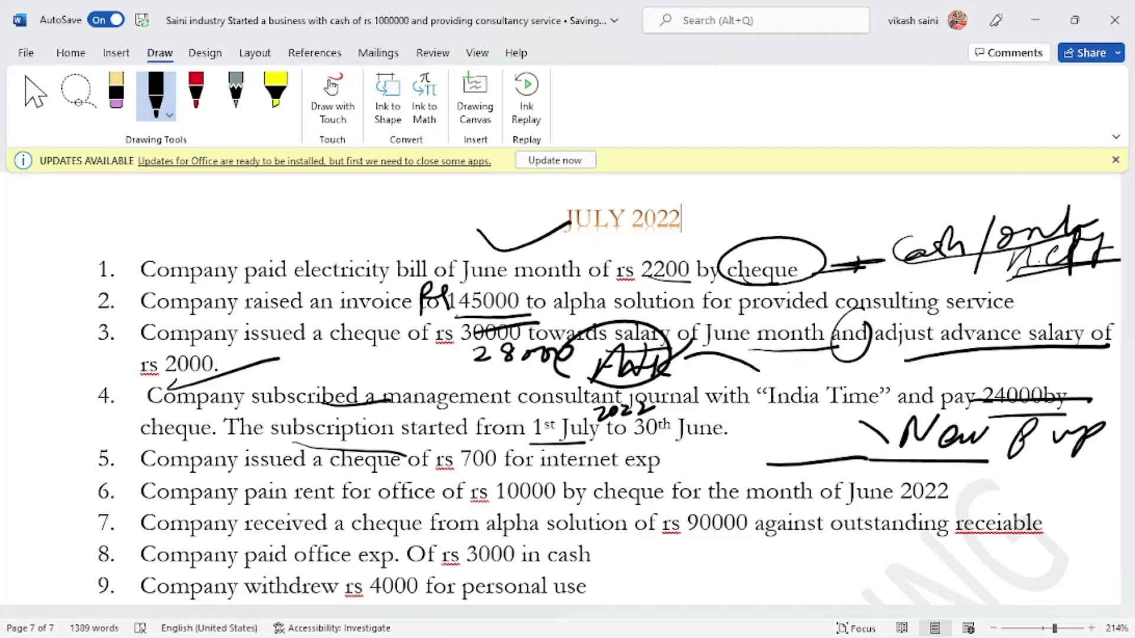
# Handwrite 2023 after 30th June in item 4 and add a stroke under the JULY 2022 heading.
pyautogui.moveTo(753, 419)
pyautogui.mouseDown()
pyautogui.moveTo(772, 438)
pyautogui.moveTo(787, 416)
pyautogui.moveTo(815, 433)
pyautogui.mouseUp()
pyautogui.moveTo(820, 414)
pyautogui.mouseDown()
pyautogui.moveTo(831, 423)
pyautogui.moveTo(820, 437)
pyautogui.mouseUp()
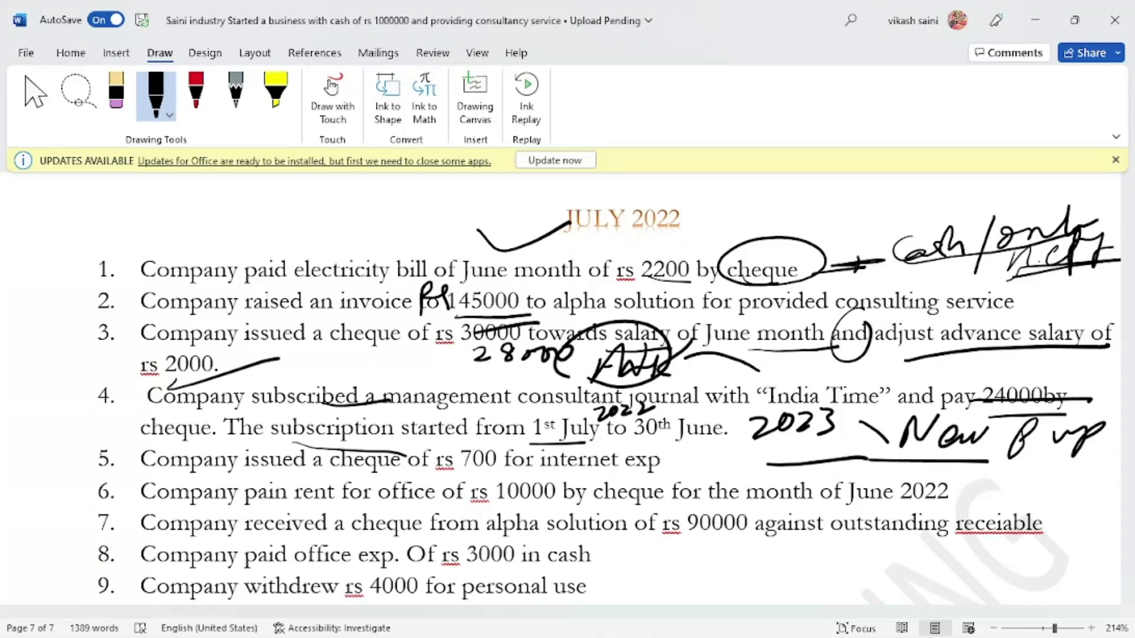
pyautogui.moveTo(531, 253); pyautogui.dragTo(604, 234)
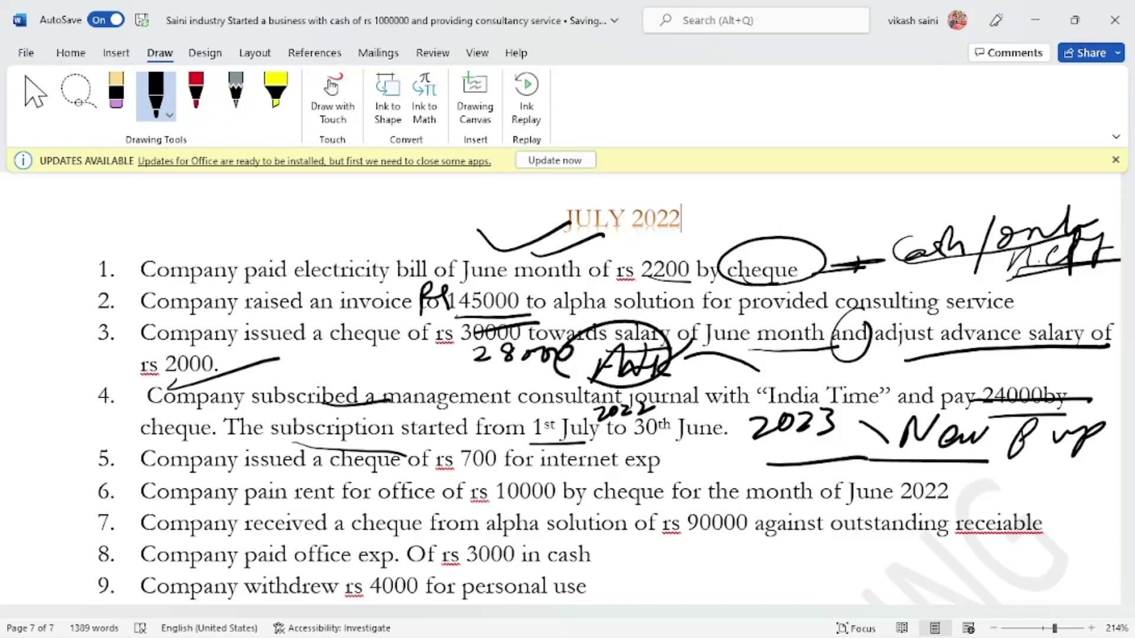
# Underline the handwritten 2023 and circle the 24000 amount in item 4, and return to TallyPrime.
pyautogui.moveTo(763, 448); pyautogui.dragTo(846, 431)
pyautogui.moveTo(986, 405)
pyautogui.mouseDown()
pyautogui.moveTo(1090, 418)
pyautogui.moveTo(988, 414)
pyautogui.mouseUp()
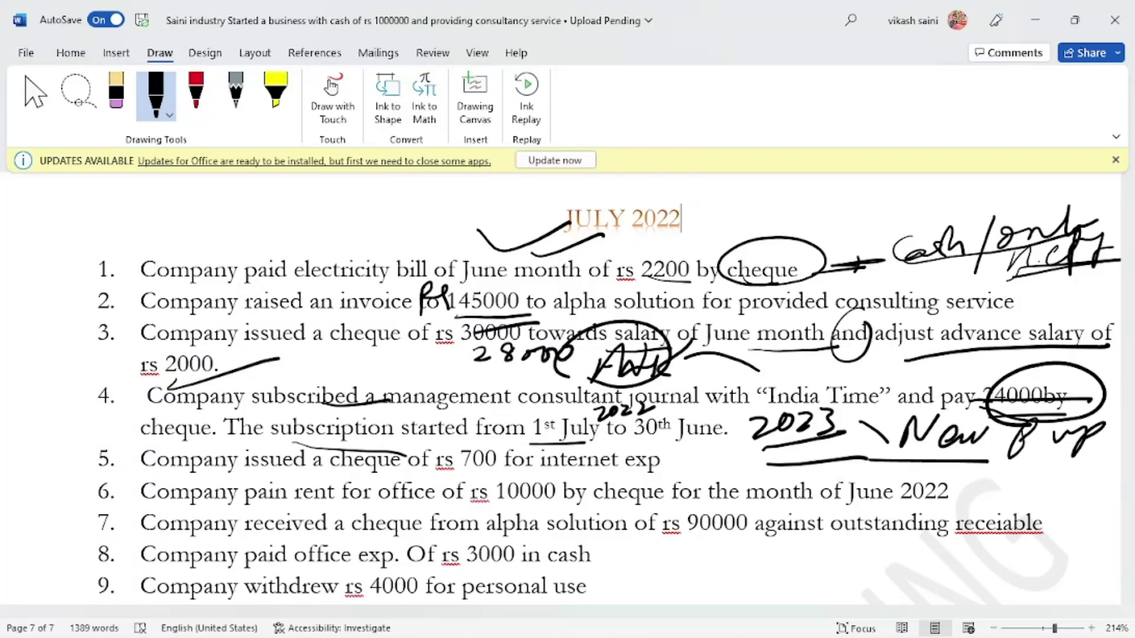
pyautogui.hotkey('alt', 'Tab')
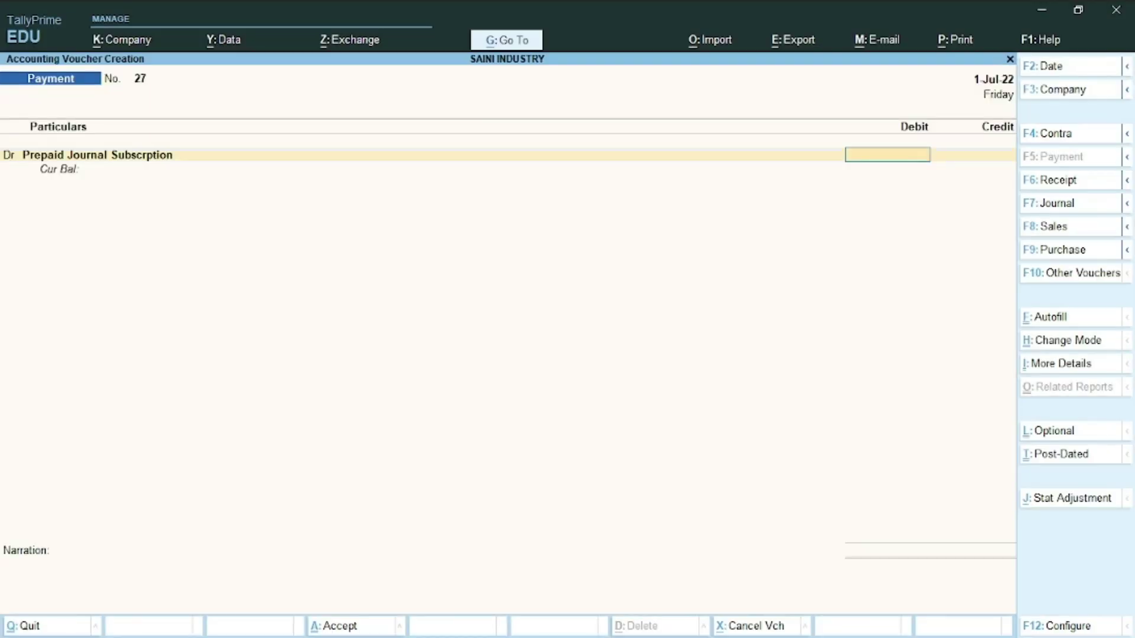
# Debit the prepaid journal subscription with 24000, underline "cheque" in item 4 of the Word list, and return to TallyPrime.
pyautogui.write('24000')
pyautogui.press('Return')
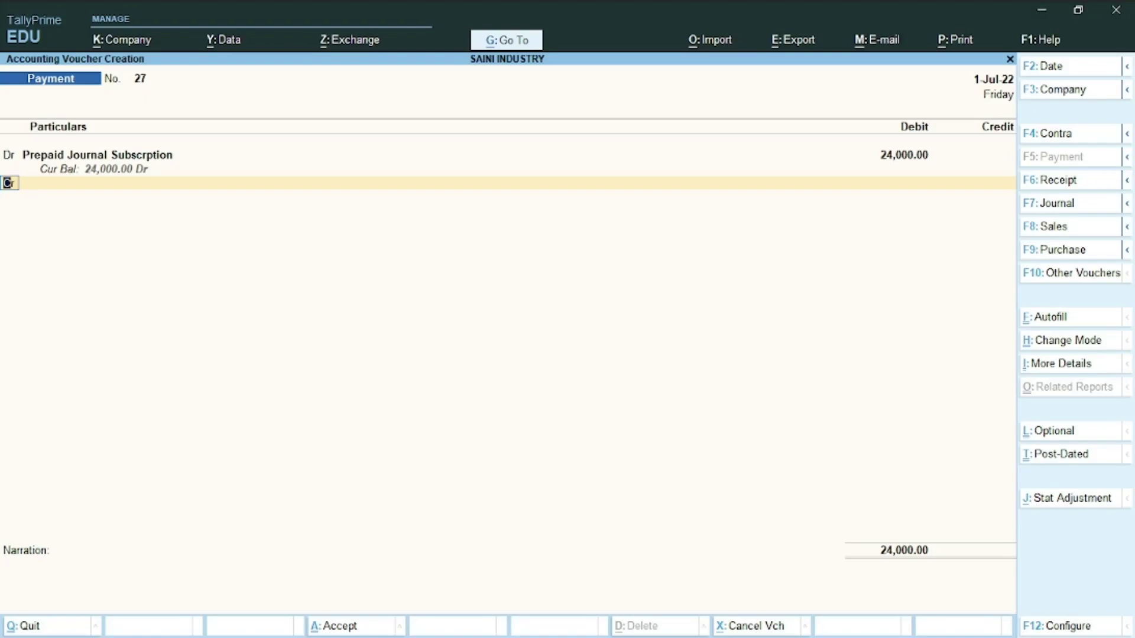
pyautogui.press('Return')
pyautogui.hotkey('alt', 'Tab')
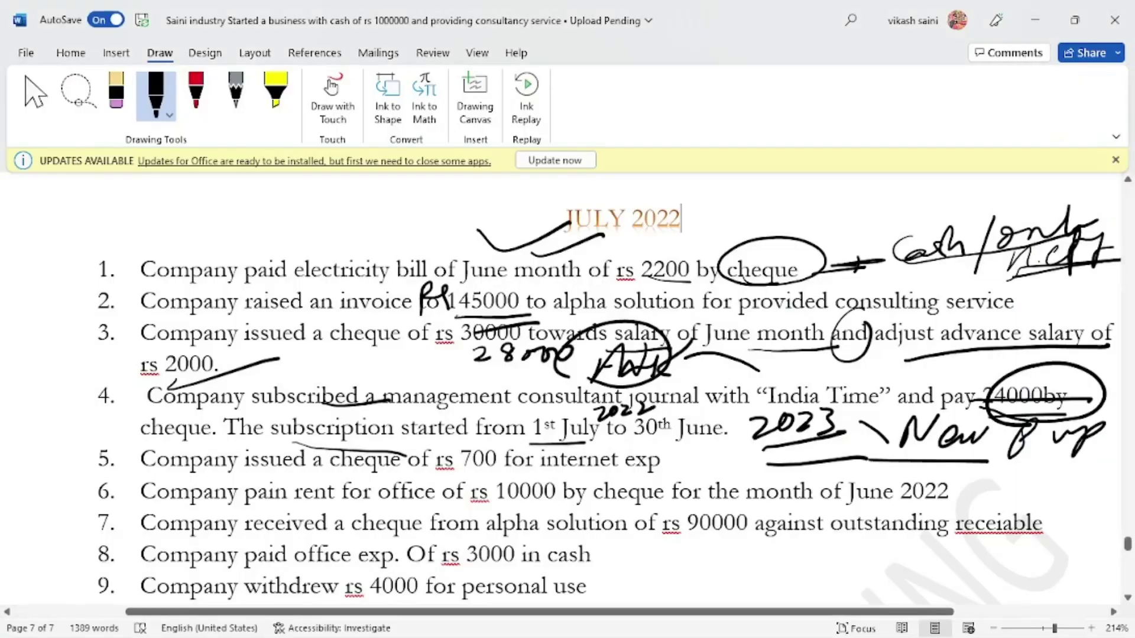
pyautogui.moveTo(146, 447); pyautogui.dragTo(214, 435)
pyautogui.hotkey('alt', 'Tab')
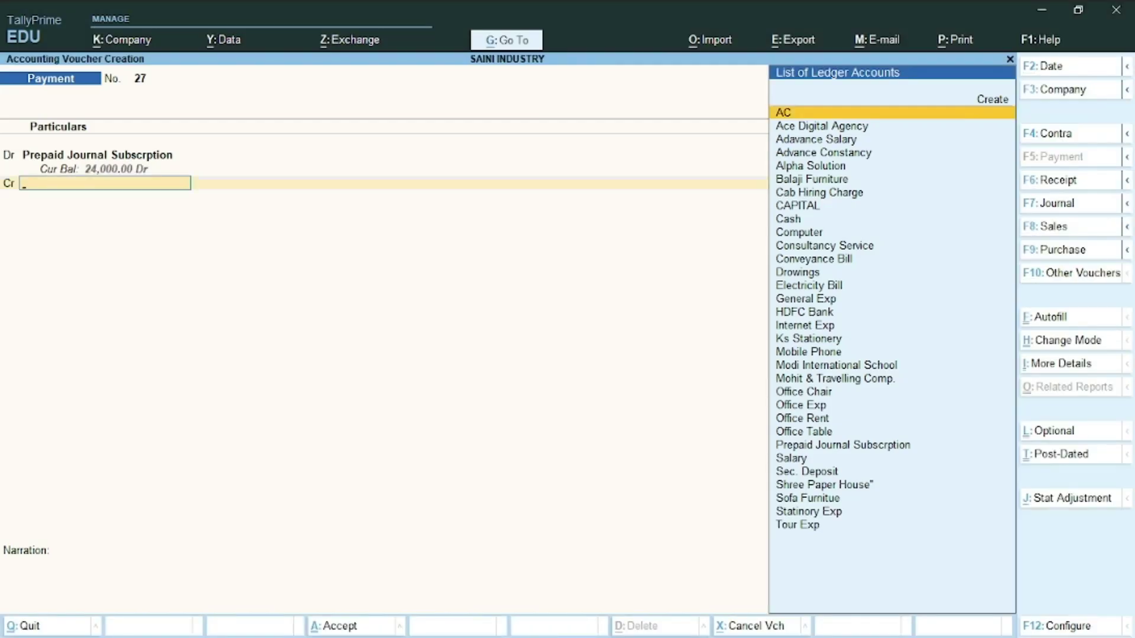
# Credit HDFC Bank with 24,000, accept the default cheque allocation, and save the payment voucher without a narration.
pyautogui.write('H')
pyautogui.press('Return')
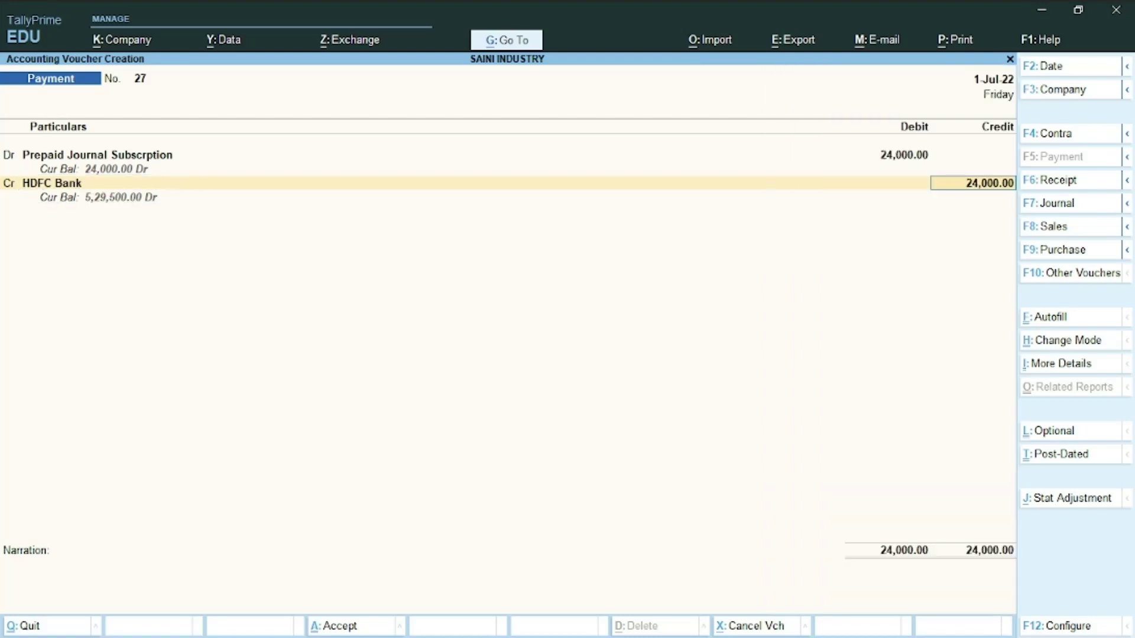
pyautogui.press('Return')
pyautogui.press('Return')
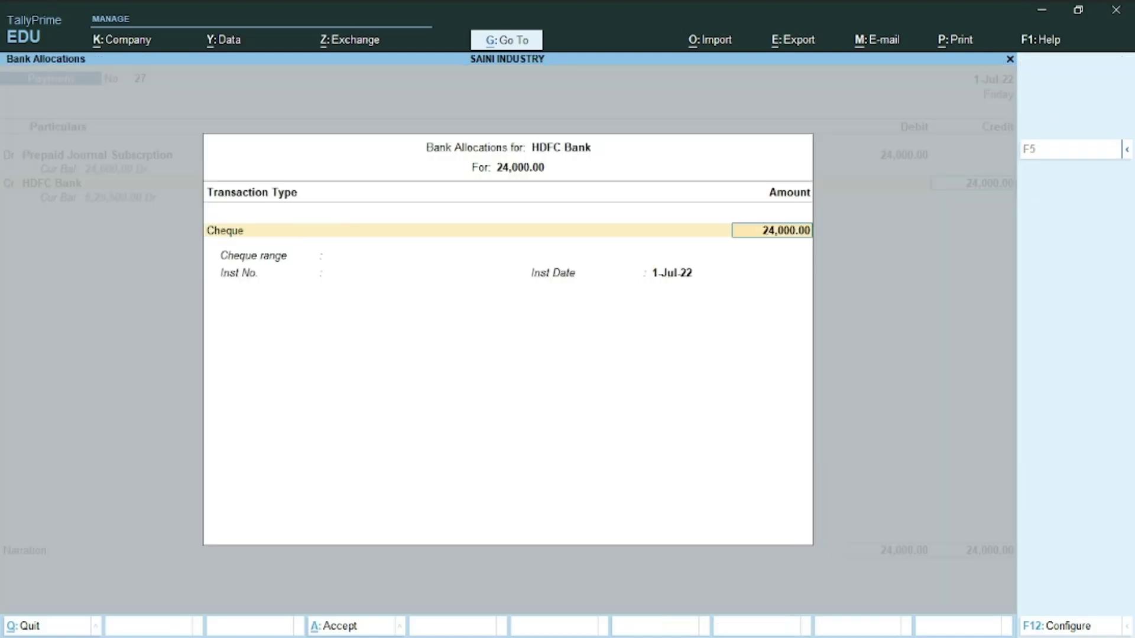
pyautogui.press('Return')
pyautogui.press('Return')
pyautogui.press('Return')
pyautogui.press('Return')
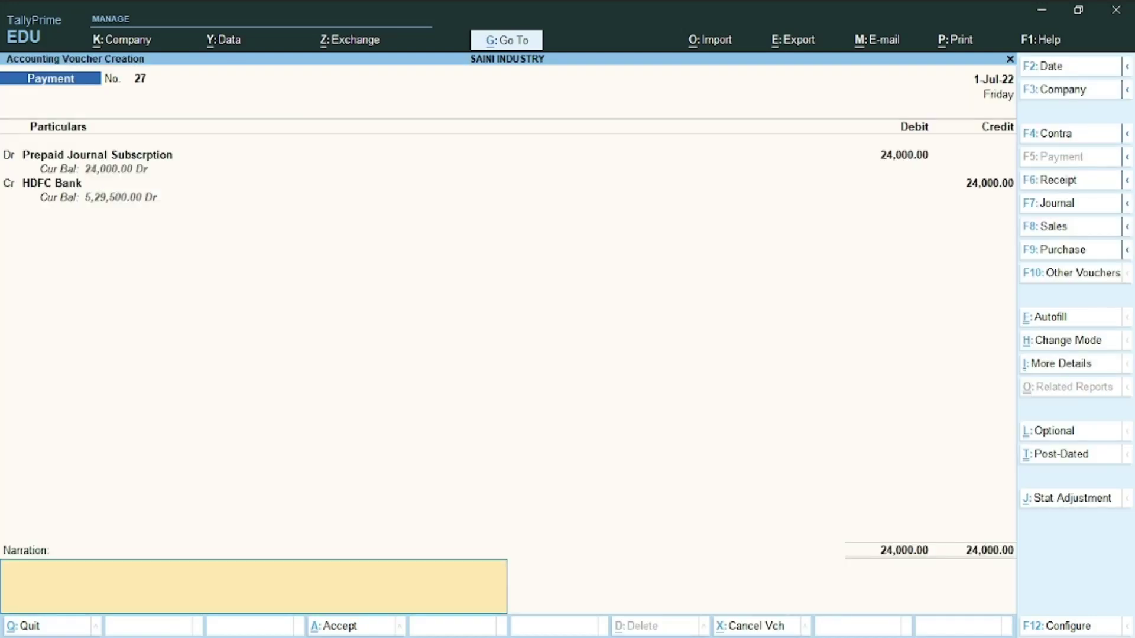
pyautogui.press('ctrl')
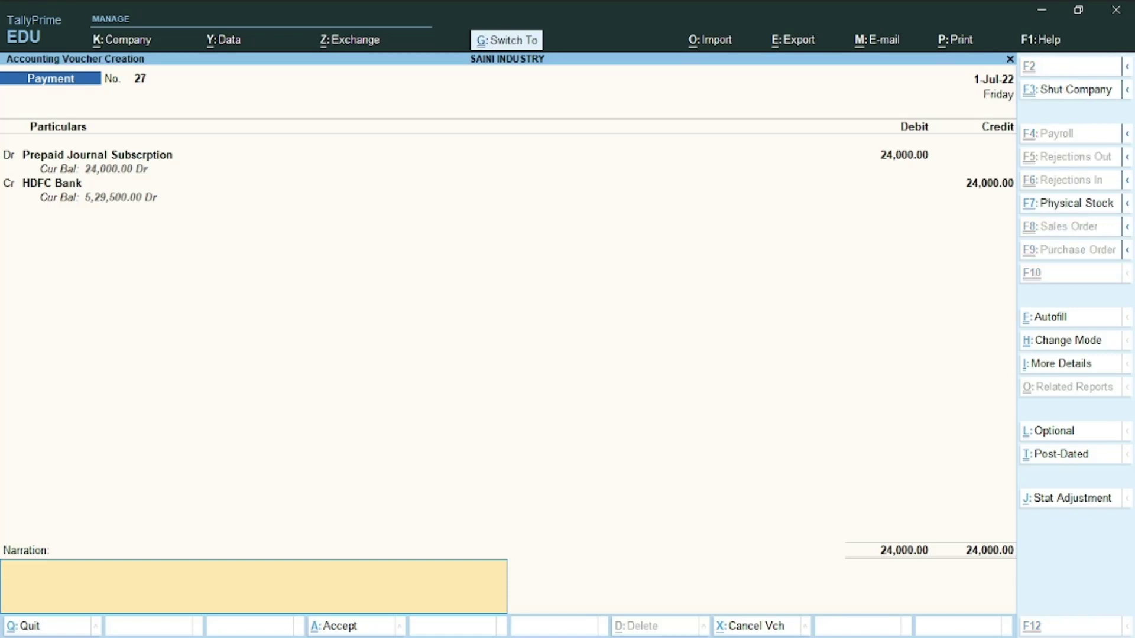
pyautogui.hotkey('ctrl', 'a')
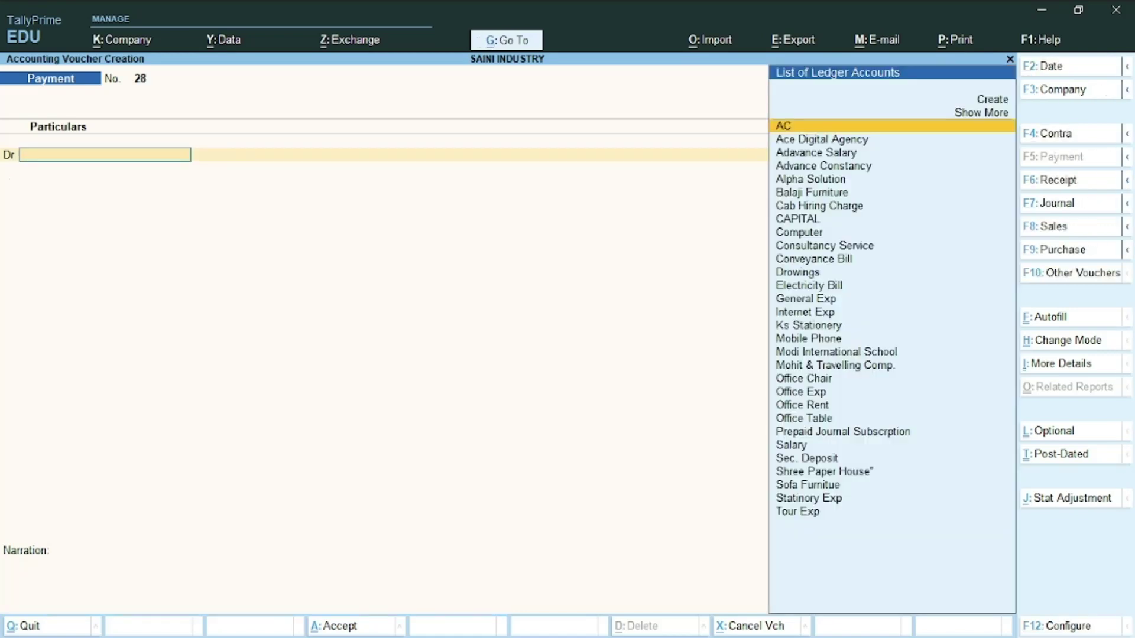
# Check item 5 in the Word list and debit Internet Exp with 700 in the new payment voucher.
pyautogui.hotkey('alt', 'Tab')
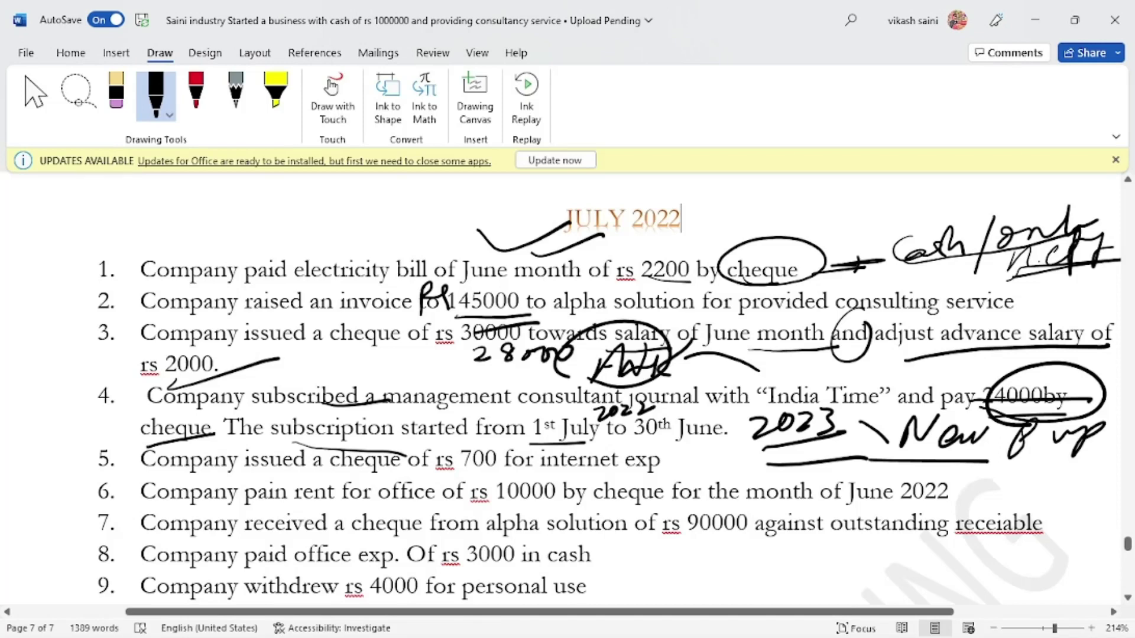
pyautogui.hotkey('alt', 'Tab')
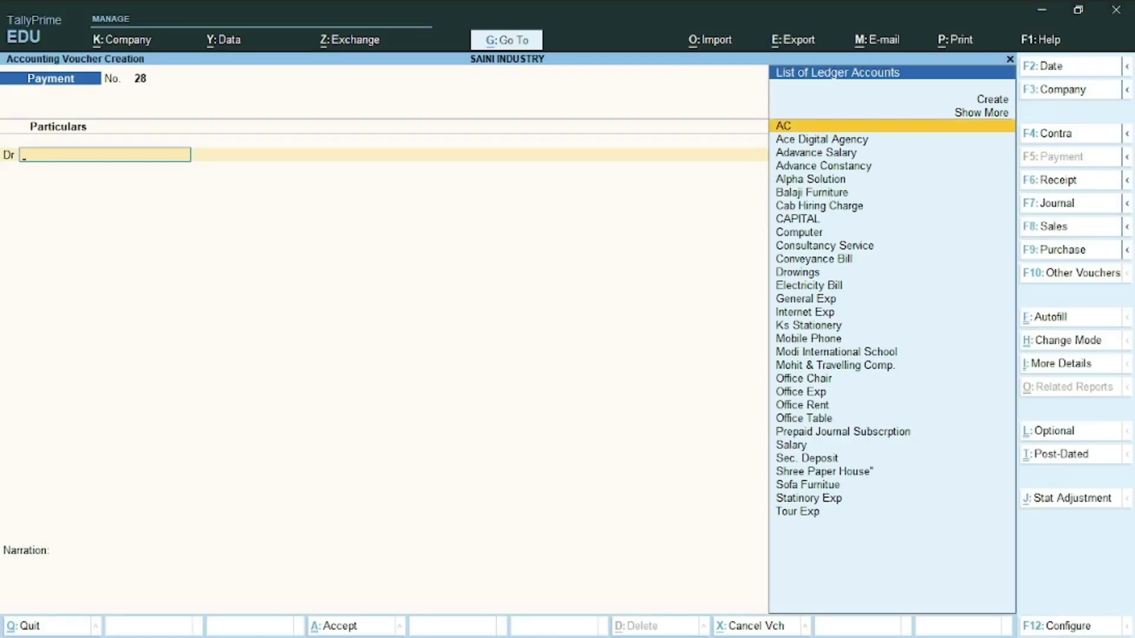
pyautogui.write('In')
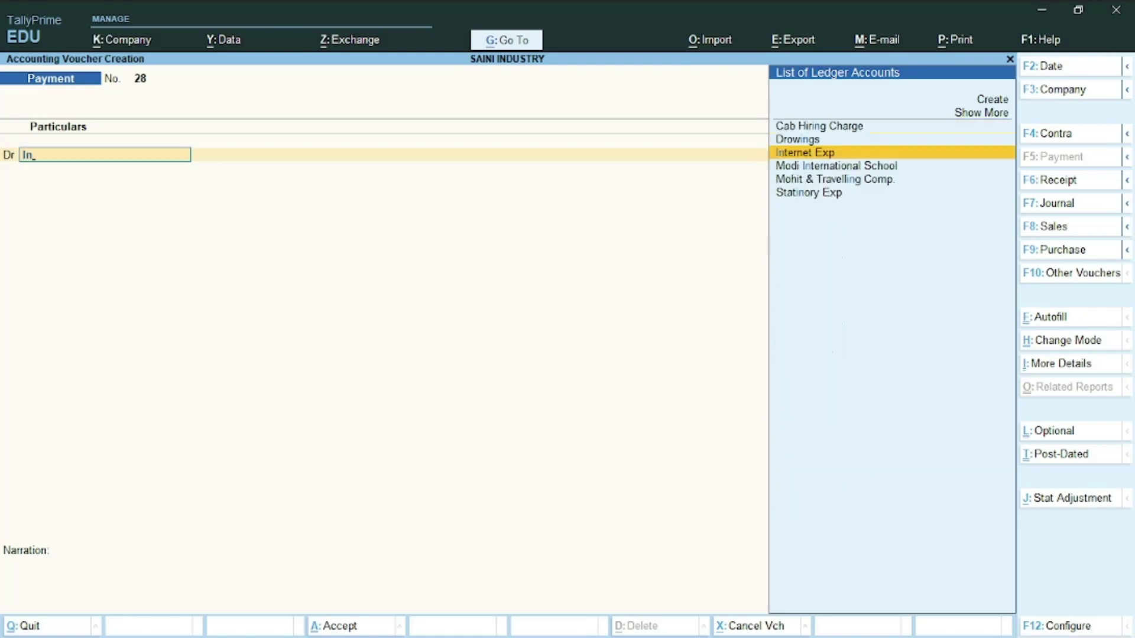
pyautogui.press('Return')
pyautogui.hotkey('alt', 'Tab')
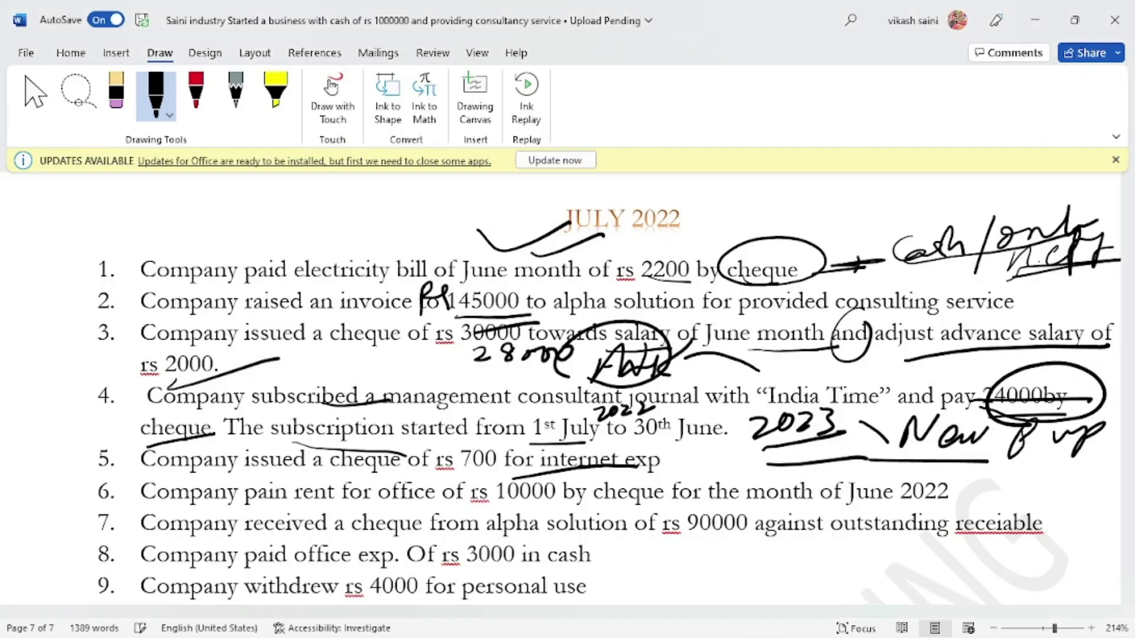
pyautogui.hotkey('alt', 'Tab')
pyautogui.write('700')
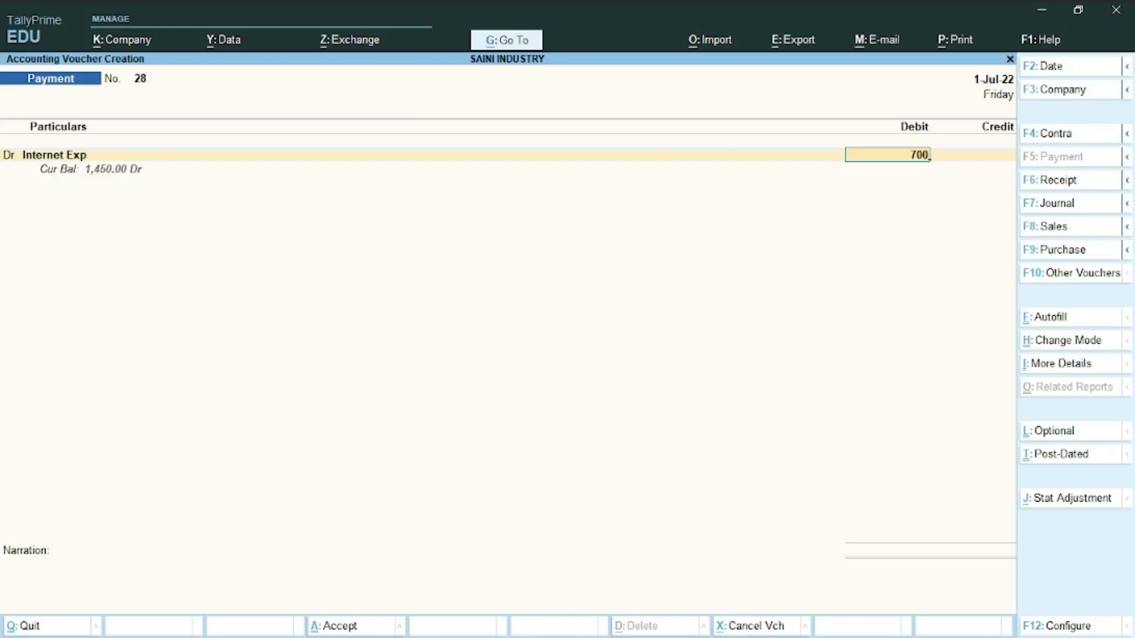
pyautogui.press('Return')
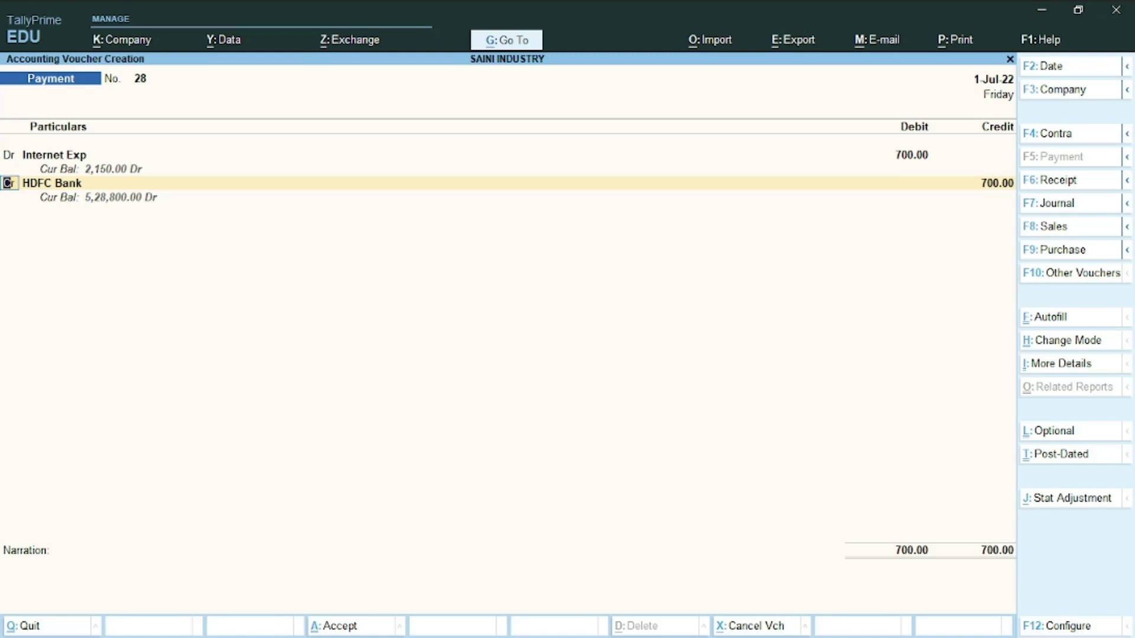
# Credit the 700 to HDFC Bank, accept the default cheque allocation, and save the payment voucher without a narration.
pyautogui.press('Return')
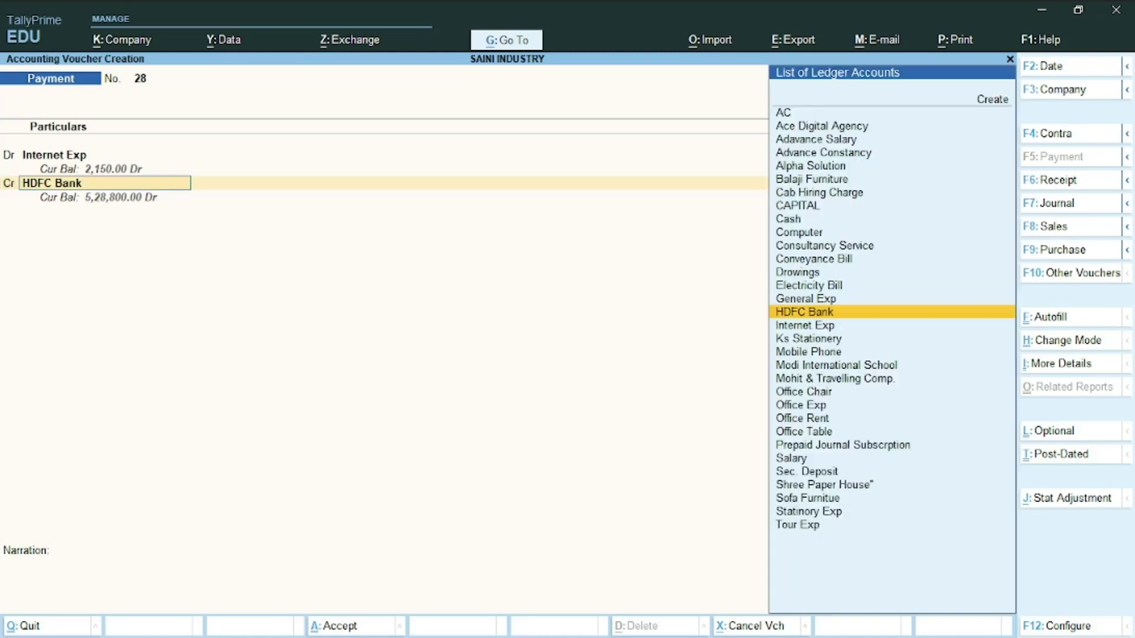
pyautogui.press('Return')
pyautogui.press('Return')
pyautogui.press('Return')
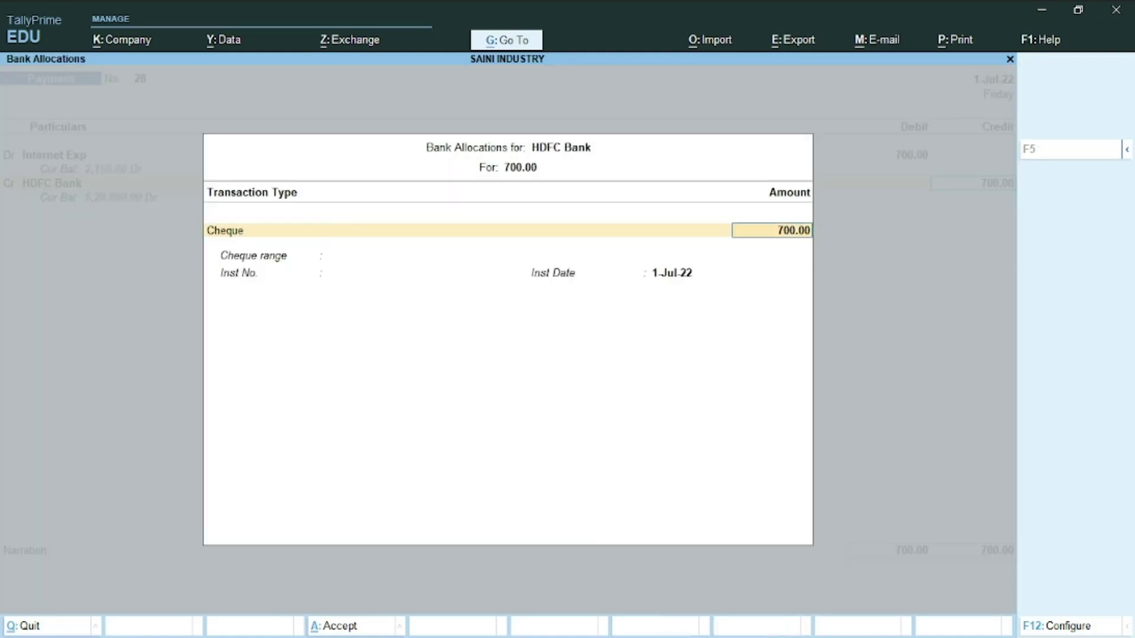
pyautogui.press('Return')
pyautogui.press('Return')
pyautogui.press('Return')
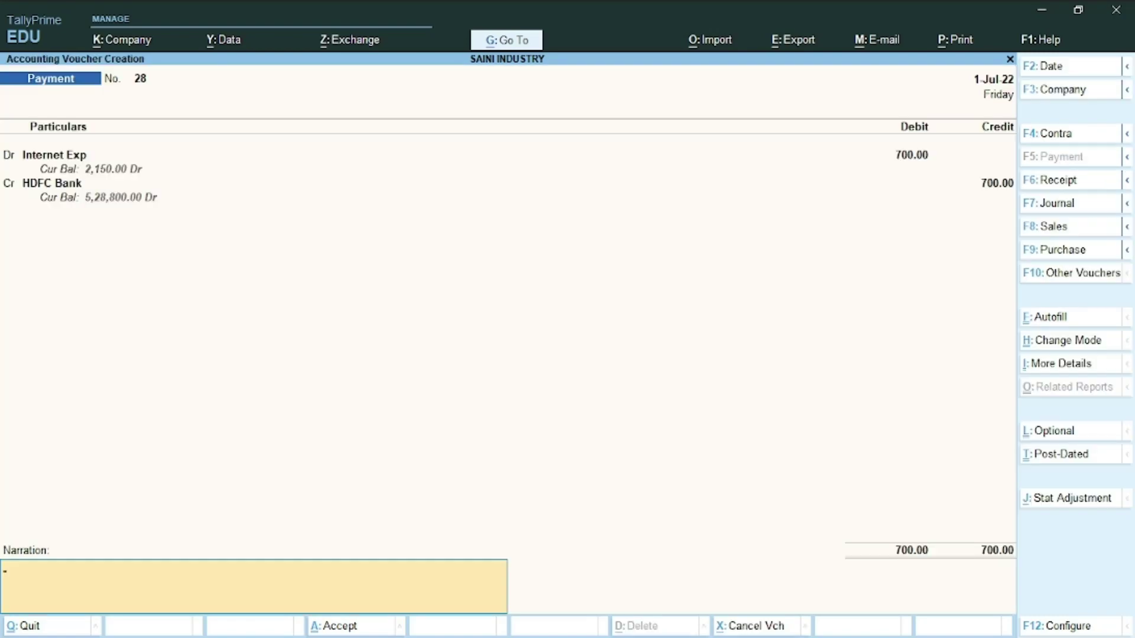
pyautogui.hotkey('ctrl', 'a')
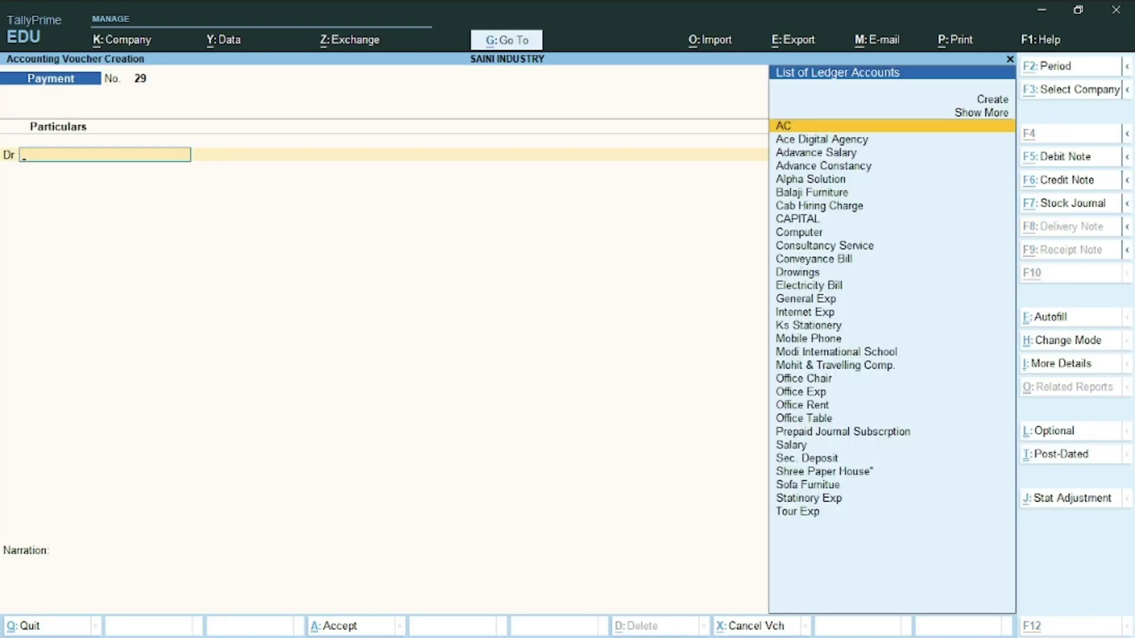
# Check item 6 in the Word list and debit Office Exp with 10000 in the new payment voucher.
pyautogui.hotkey('alt', 'Tab')
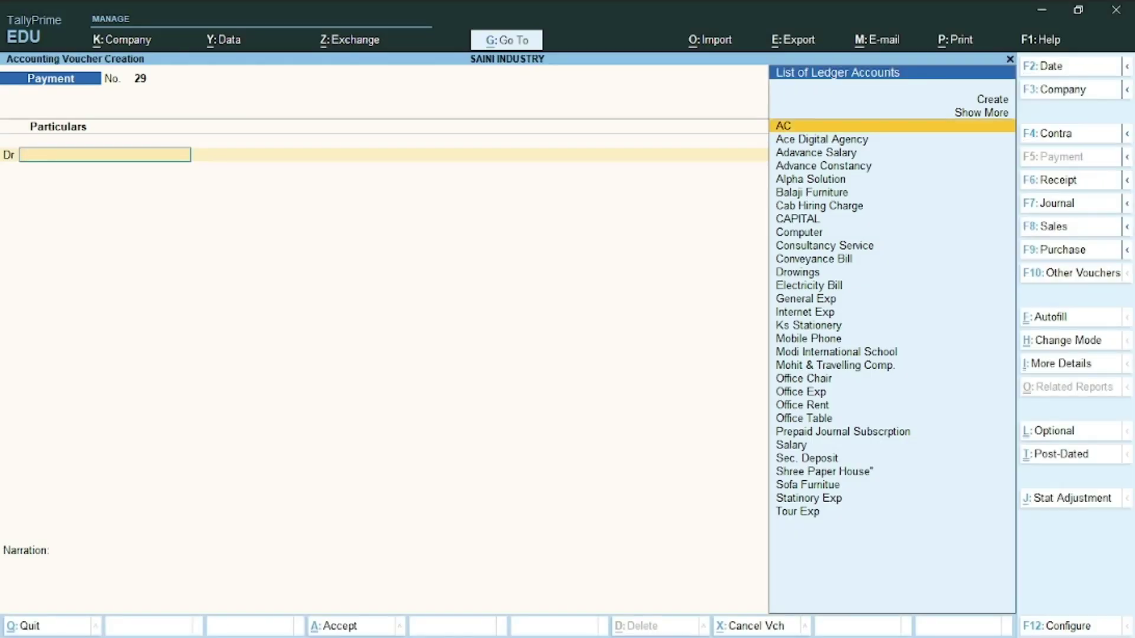
pyautogui.write('Of')
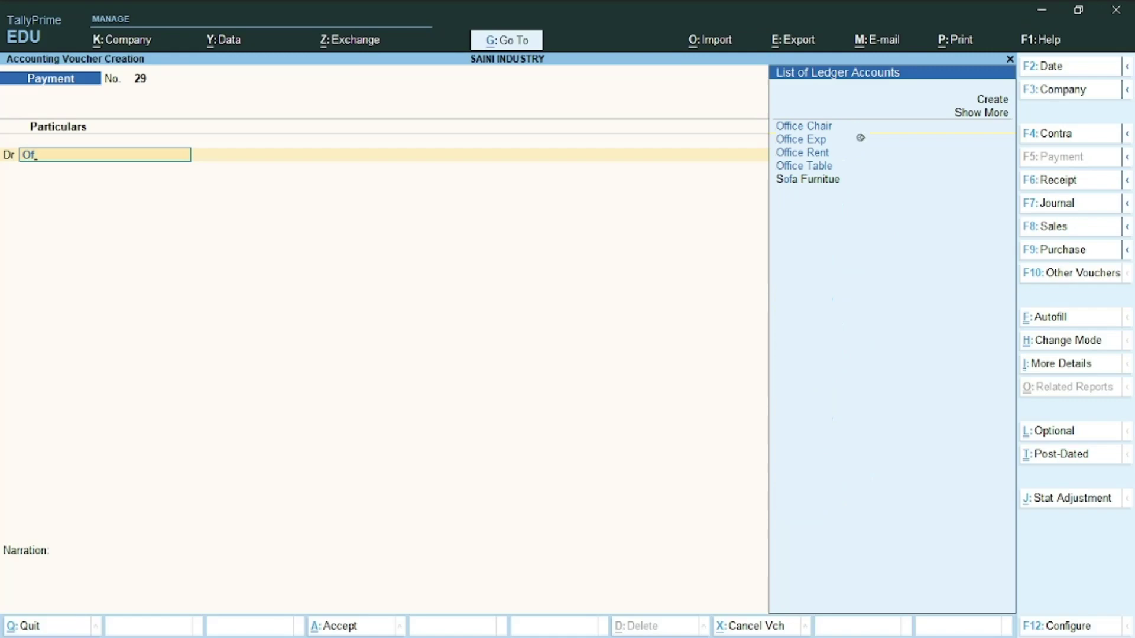
pyautogui.click(862, 134)
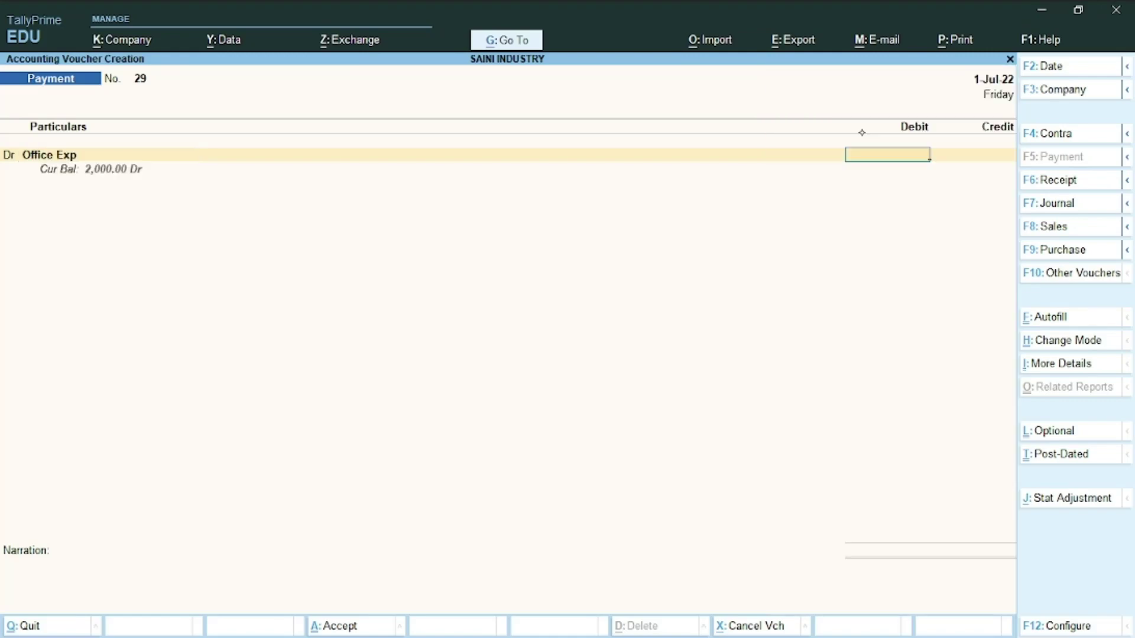
pyautogui.hotkey('alt', 'Tab')
pyautogui.hotkey('alt', 'Tab')
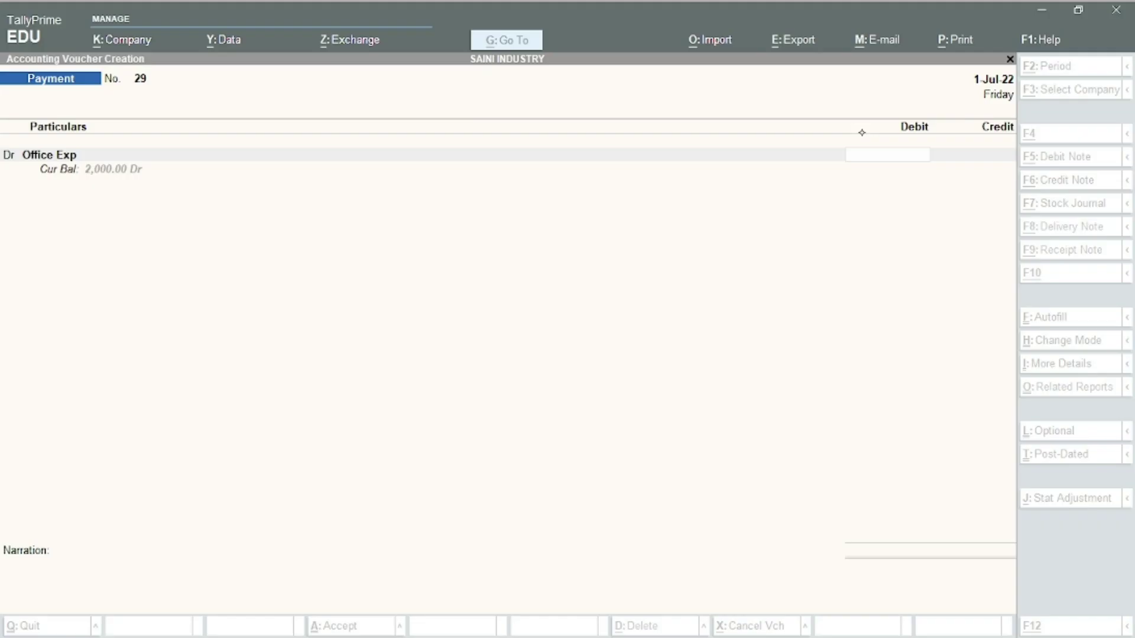
pyautogui.write('100')
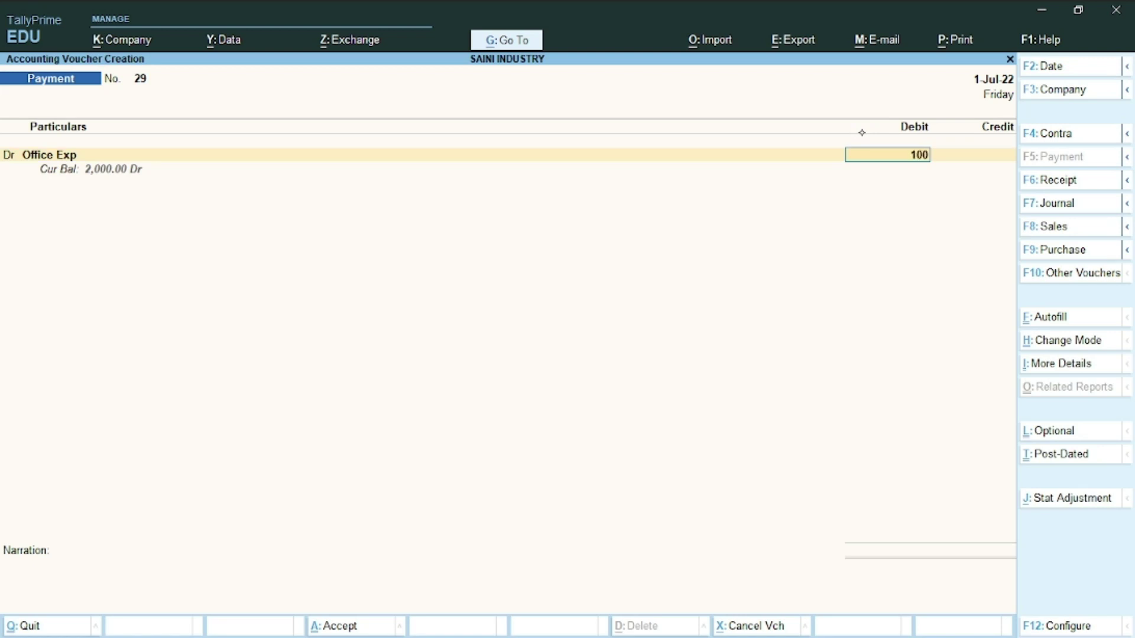
pyautogui.write('00')
pyautogui.press('Return')
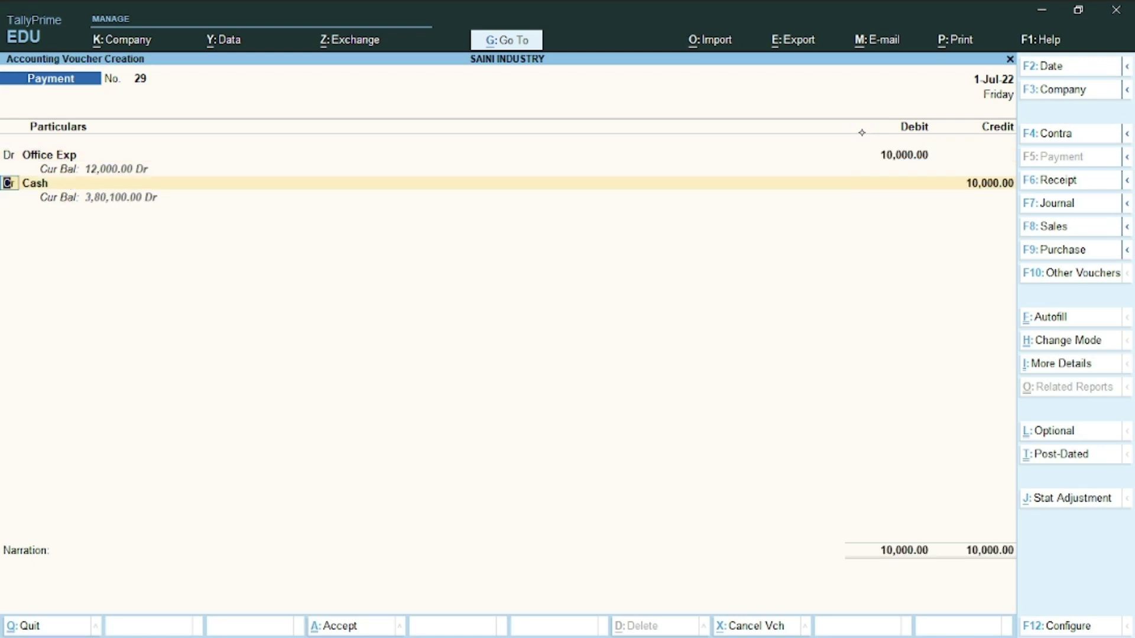
# Set HDFC Bank as the credit ledger for 10,000, and underline "for the month of June" in item 6 of the Word list.
pyautogui.press('Return')
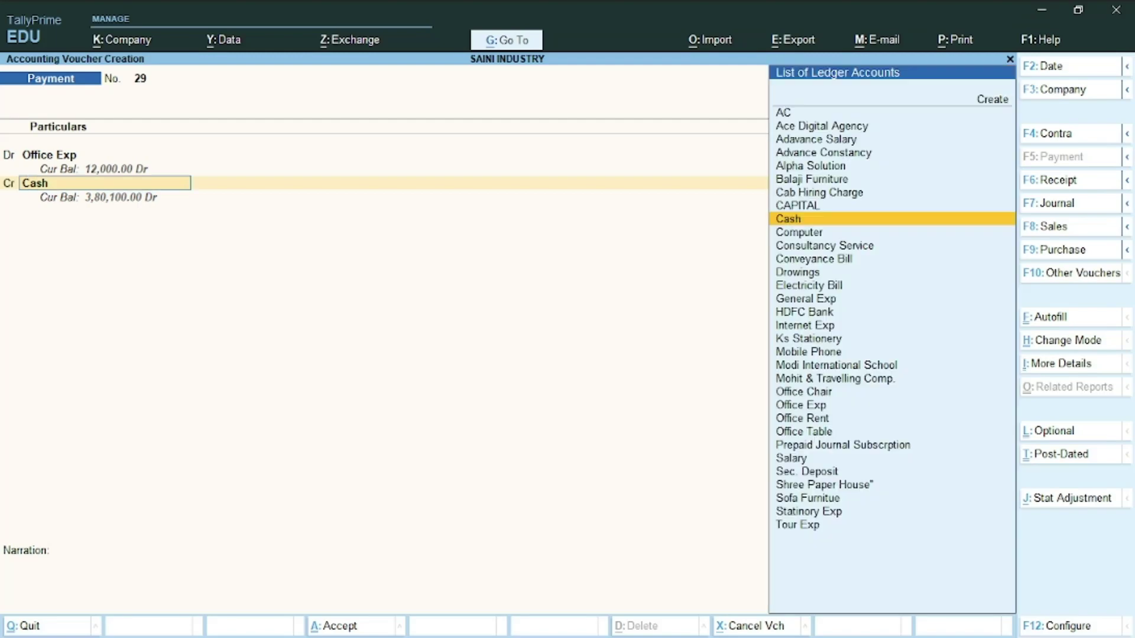
pyautogui.write('H')
pyautogui.press('Return')
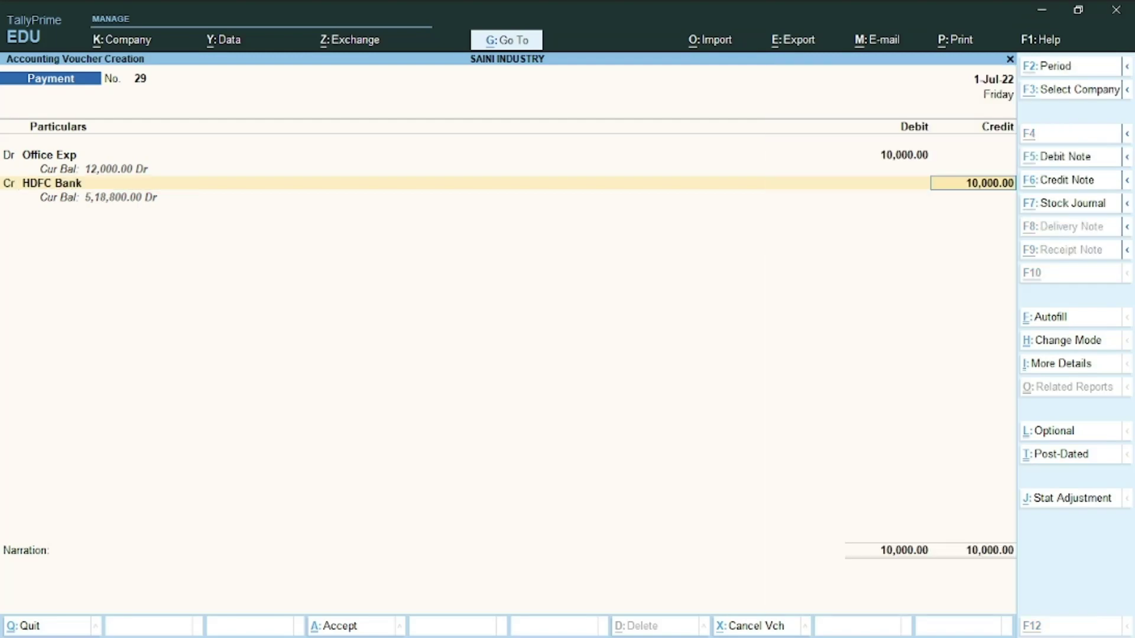
pyautogui.hotkey('alt', 'Tab')
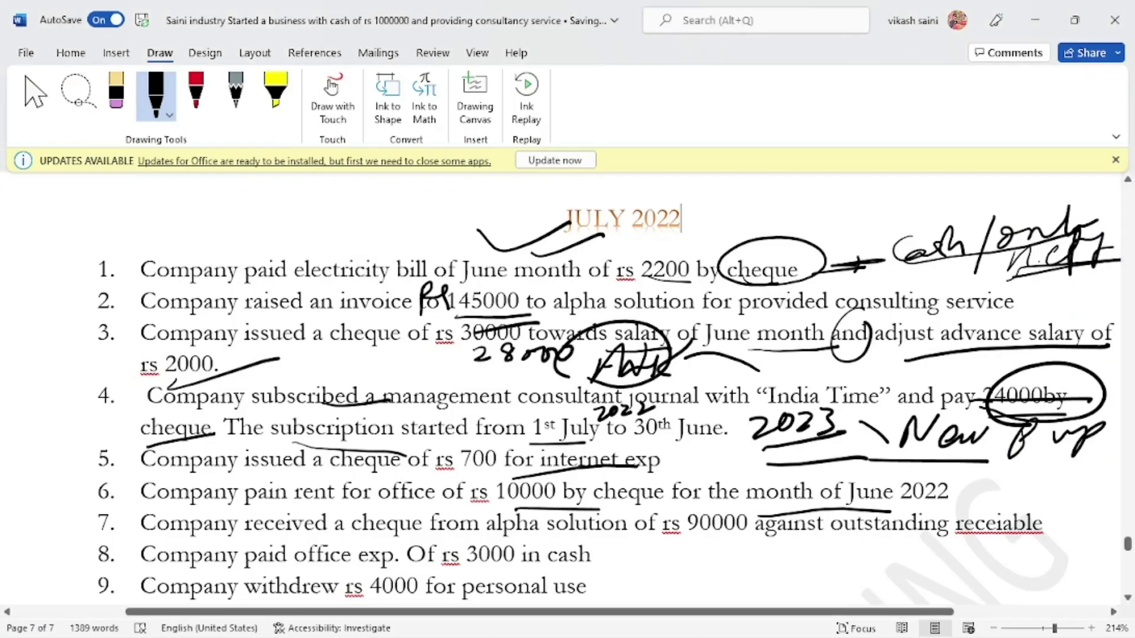
pyautogui.moveTo(686, 509); pyautogui.dragTo(857, 513)
pyautogui.hotkey('alt', 'Tab')
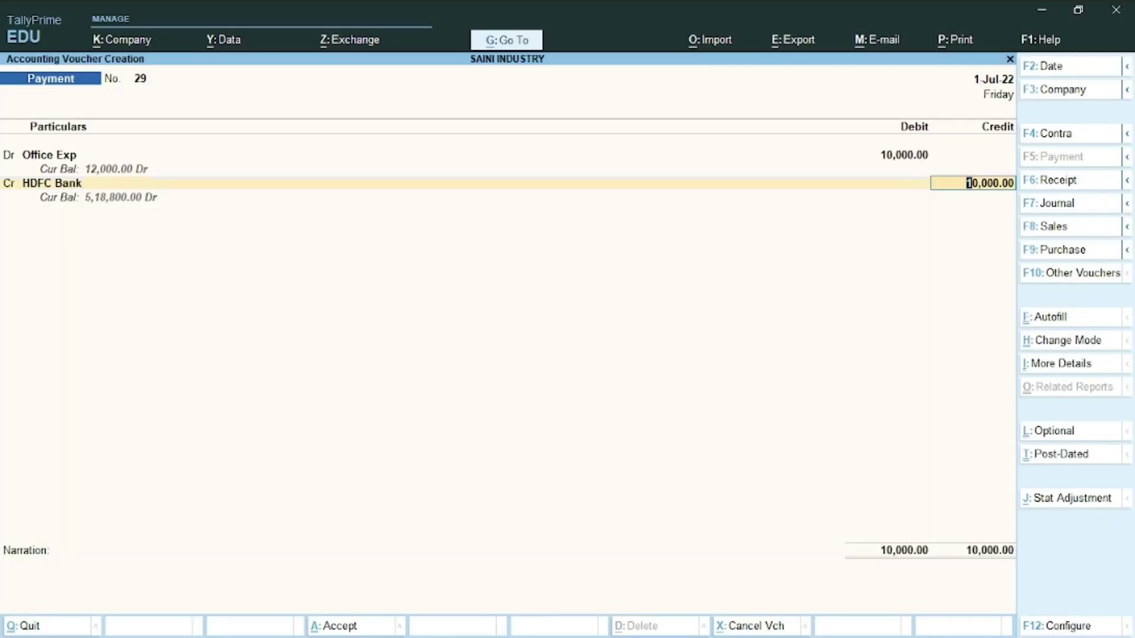
# Accept the bank allocation for the 10,000 office payment and save the voucher with an empty narration.
pyautogui.press('Return')
pyautogui.press('Return')
pyautogui.press('Return')
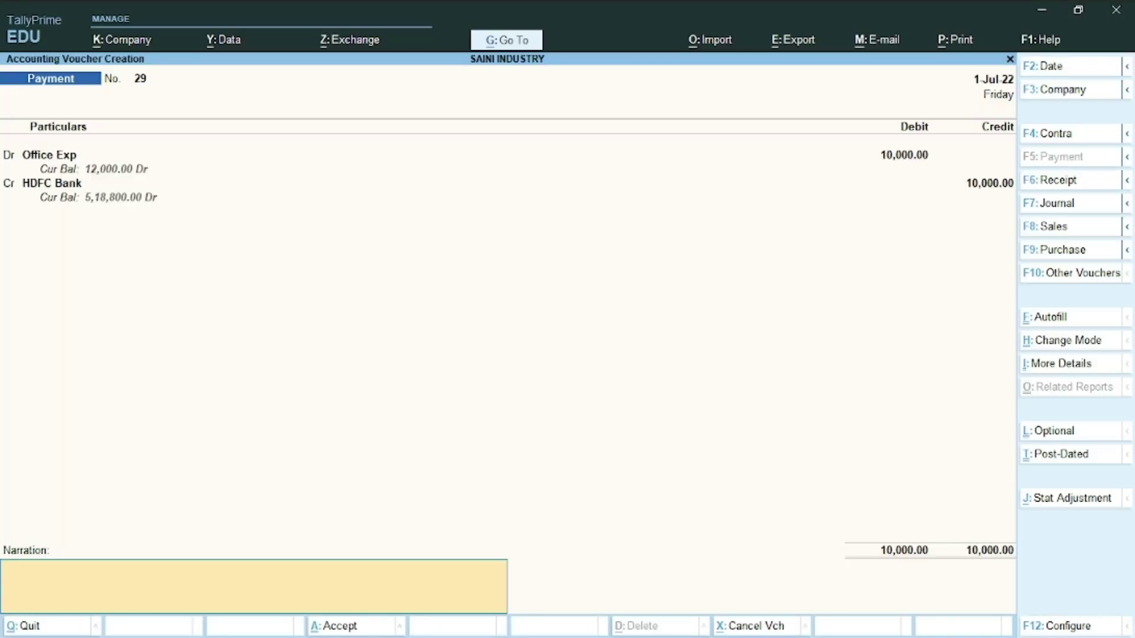
pyautogui.press('Return')
pyautogui.press('Return')
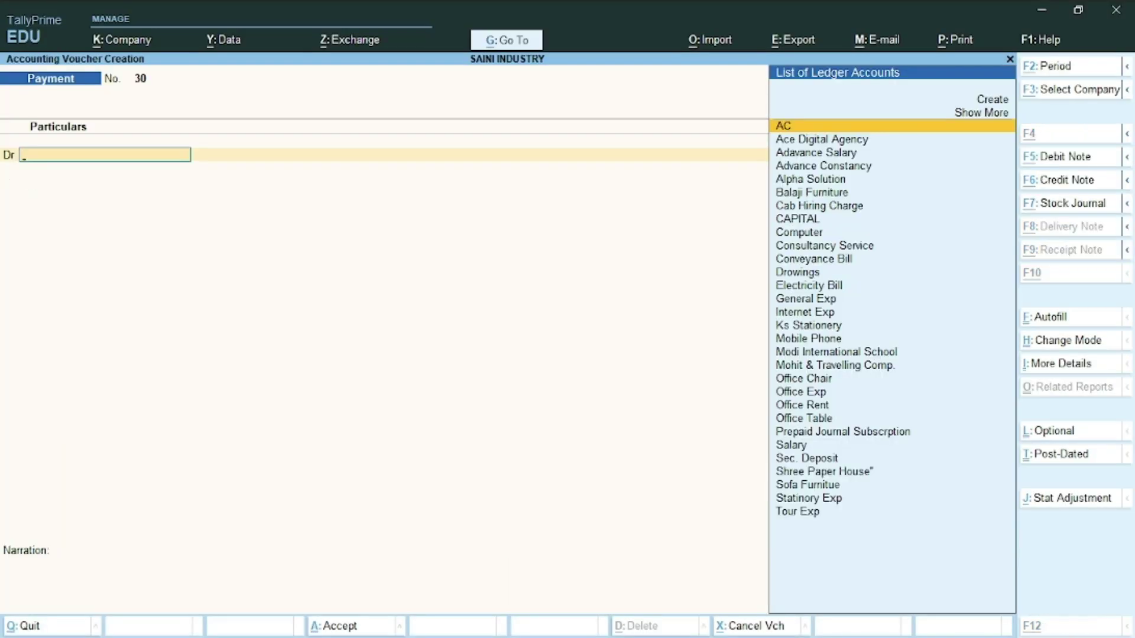
# Switch to Word, underline parts of item 7 and circle "outstanding receiable" with a dash beside it, and return to TallyPrime.
pyautogui.hotkey('alt', 'Tab')
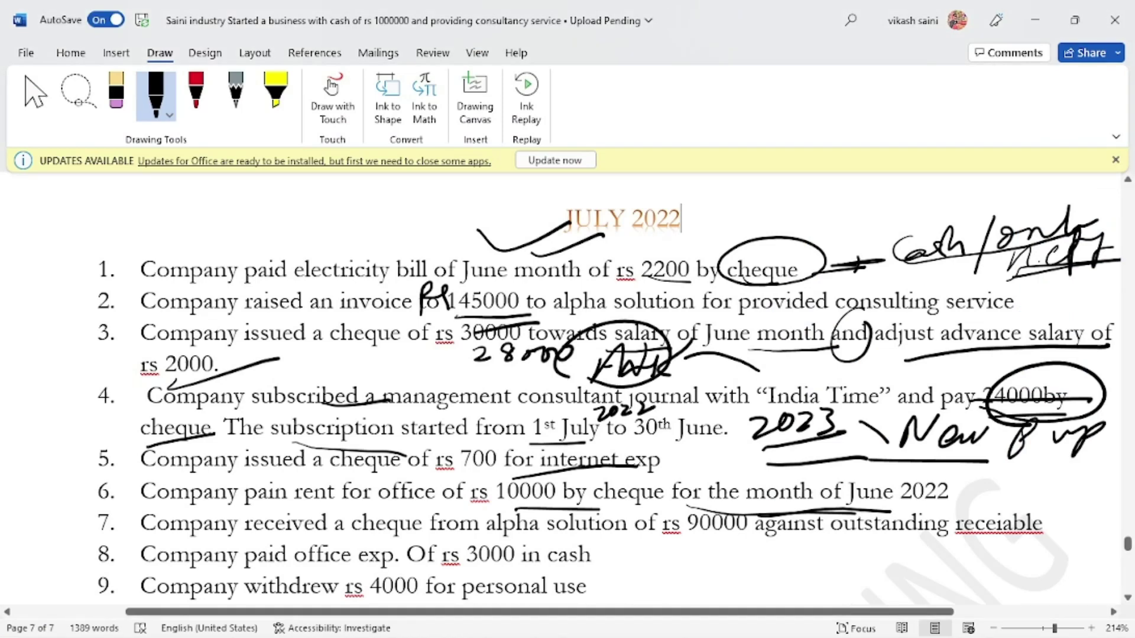
pyautogui.moveTo(576, 543); pyautogui.dragTo(845, 553)
pyautogui.moveTo(887, 549); pyautogui.dragTo(1058, 569)
pyautogui.moveTo(1041, 473)
pyautogui.mouseDown()
pyautogui.moveTo(894, 507)
pyautogui.moveTo(922, 552)
pyautogui.moveTo(1058, 477)
pyautogui.mouseUp()
pyautogui.moveTo(1064, 524); pyautogui.dragTo(1101, 522)
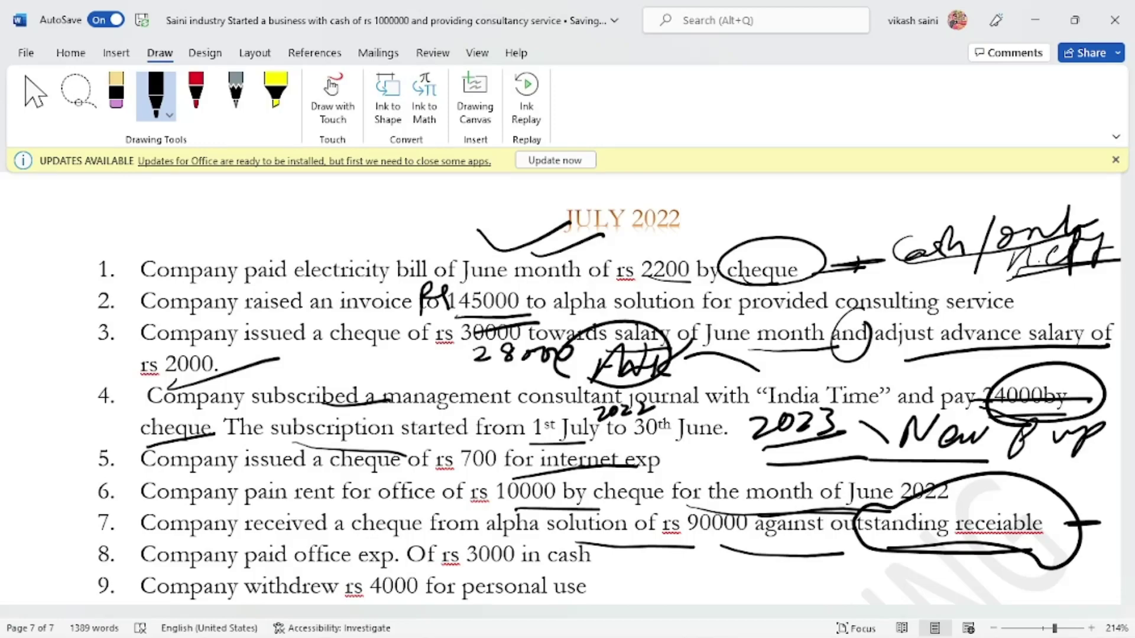
pyautogui.hotkey('alt', 'Tab')
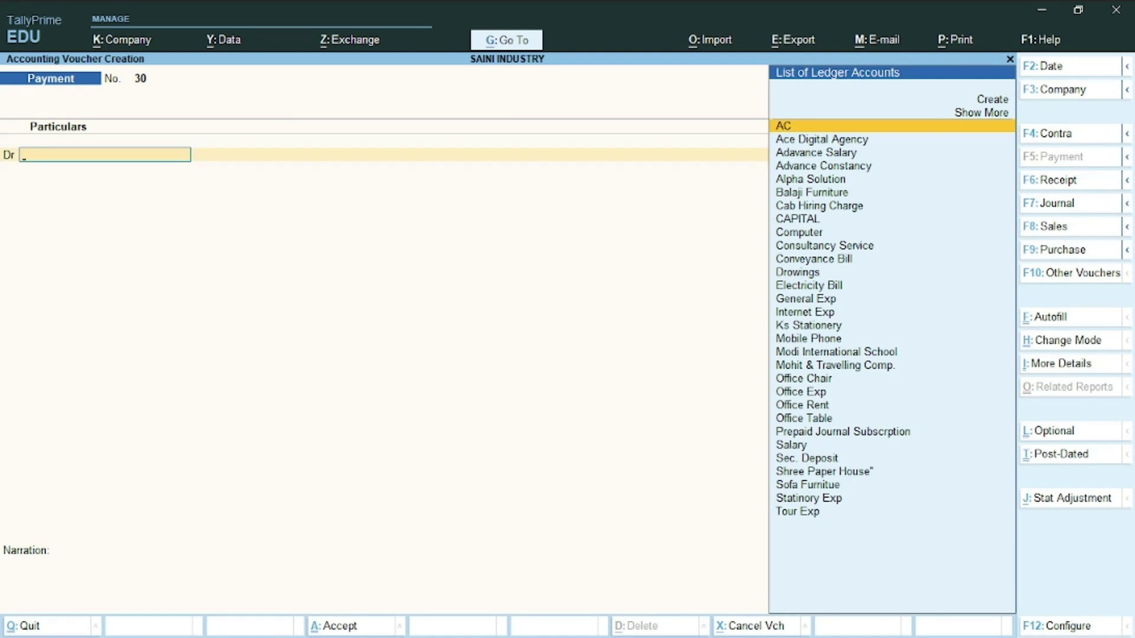
# Leave the payment voucher and open the Trial Balance from the additional reports in detailed view.
pyautogui.press('Escape')
pyautogui.press('Escape')
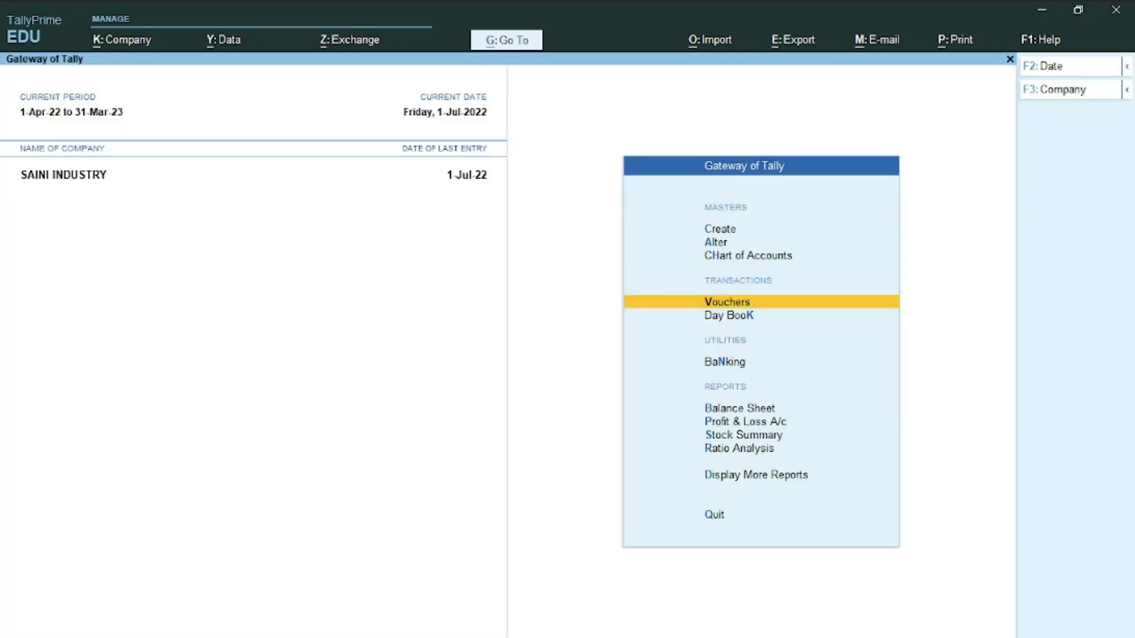
pyautogui.press('Down')
pyautogui.press('Down')
pyautogui.press('Down')
pyautogui.press('Down')
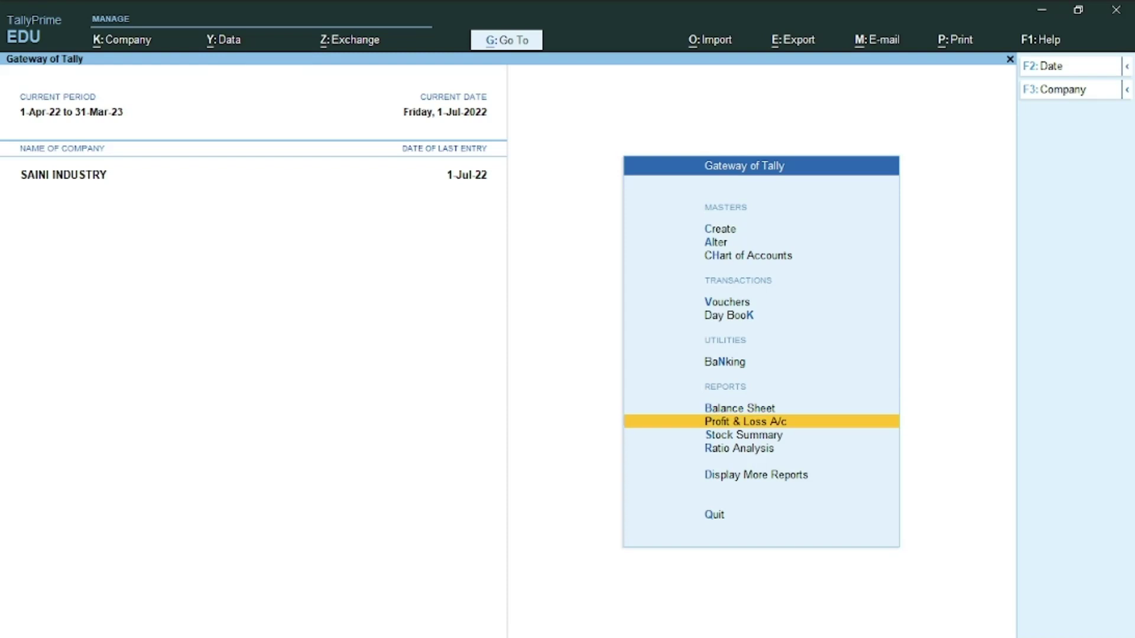
pyautogui.press('Up')
pyautogui.press('Down')
pyautogui.press('Down')
pyautogui.press('Down')
pyautogui.press('Down')
pyautogui.press('Down')
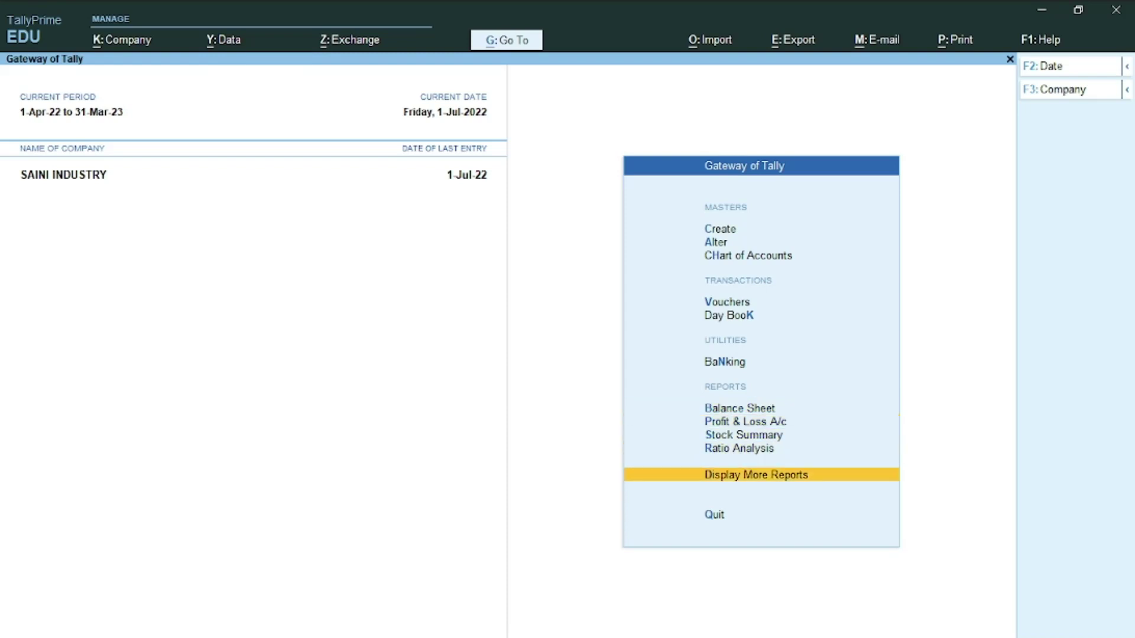
pyautogui.press('Up')
pyautogui.press('Return')
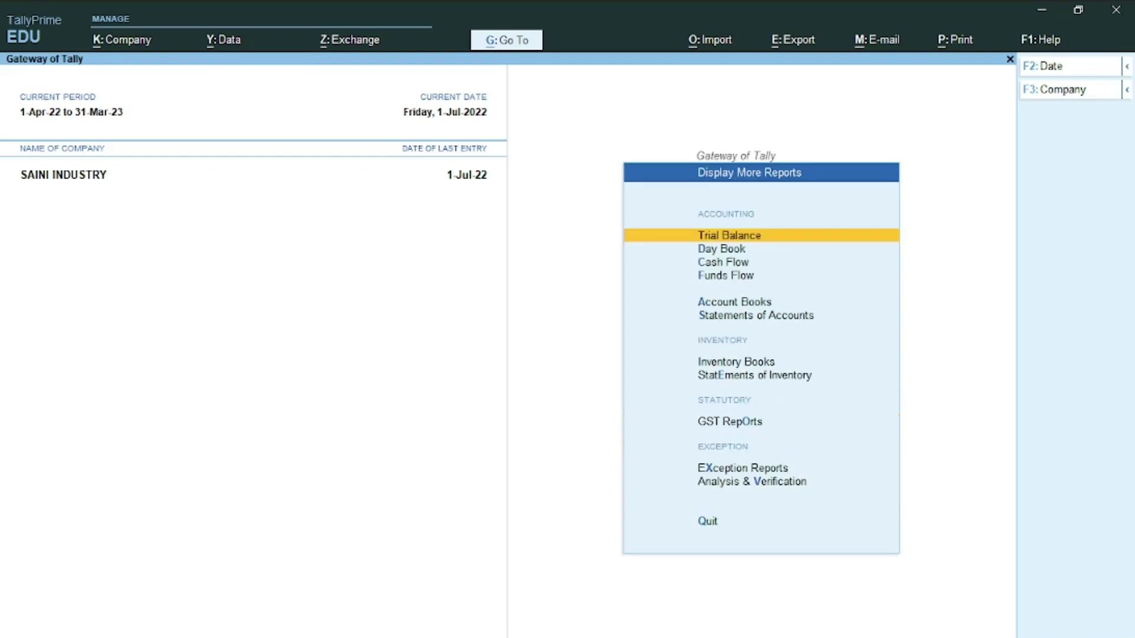
pyautogui.press('Return')
pyautogui.press('alt')
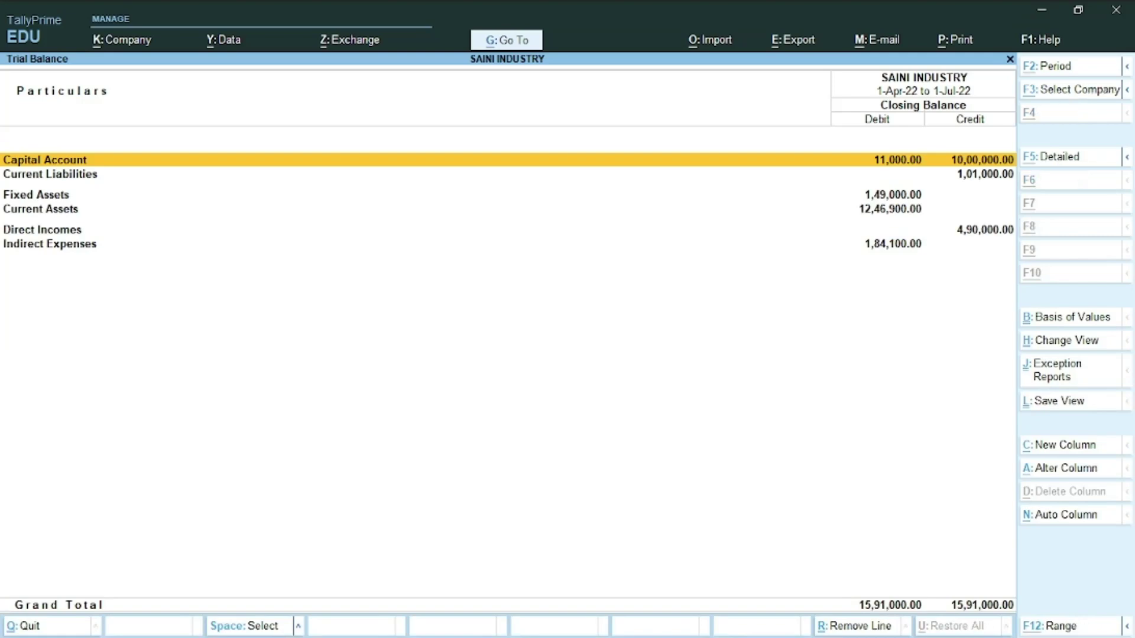
pyautogui.hotkey('alt', 'F5')
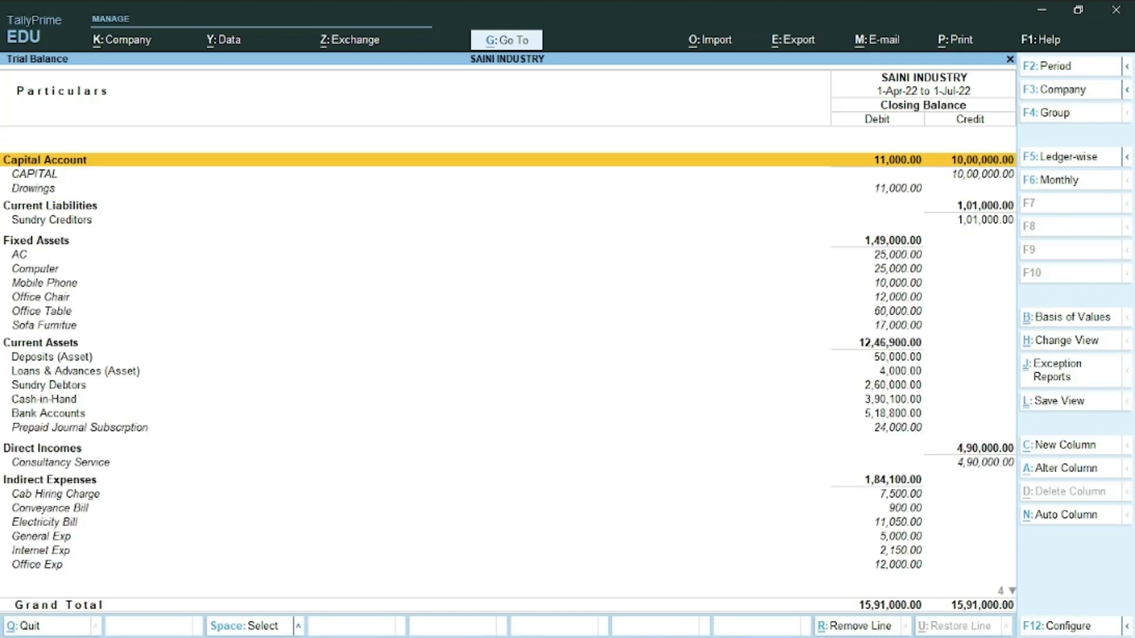
# Open the Sundry Debtors group in the Trial Balance and check Alpha Solution's outstanding balance.
pyautogui.press('Down')
pyautogui.press('Down')
pyautogui.press('Down')
pyautogui.press('Down')
pyautogui.press('Down')
pyautogui.press('Down')
pyautogui.press('Down')
pyautogui.press('Down')
pyautogui.press('Down')
pyautogui.press('Down')
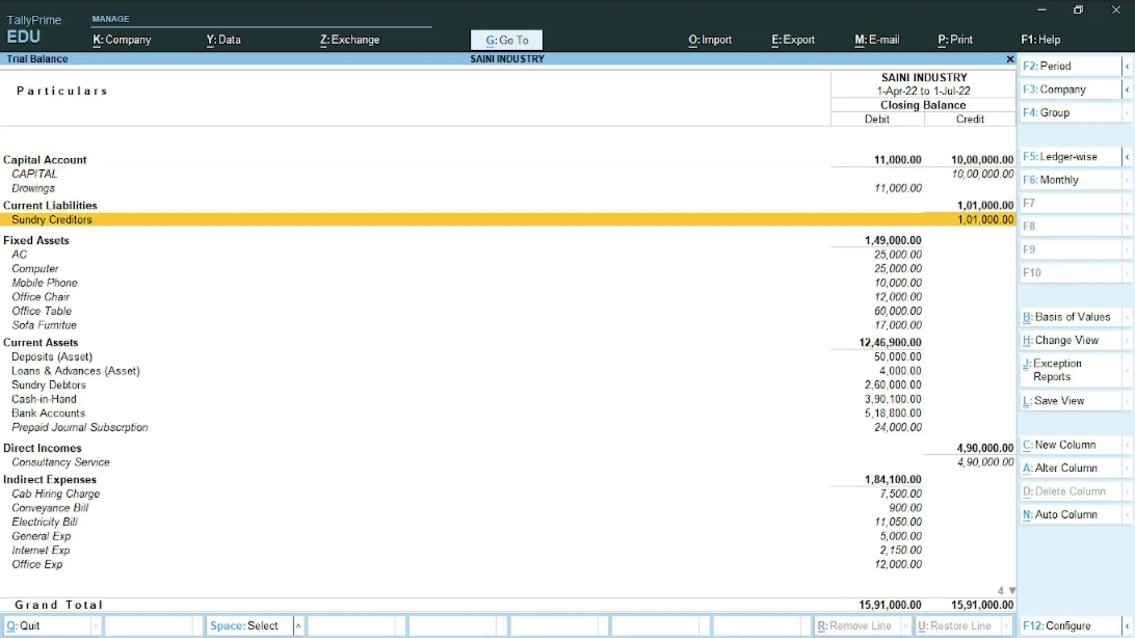
pyautogui.press('Down')
pyautogui.press('Down')
pyautogui.press('Down')
pyautogui.press('Down')
pyautogui.press('Down')
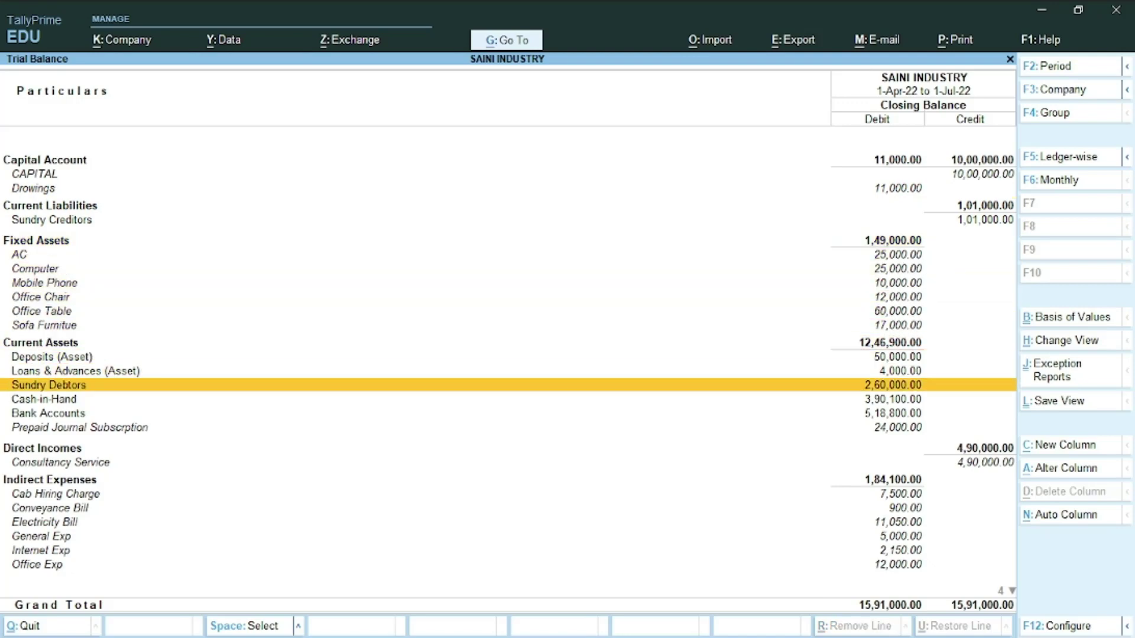
pyautogui.press('Return')
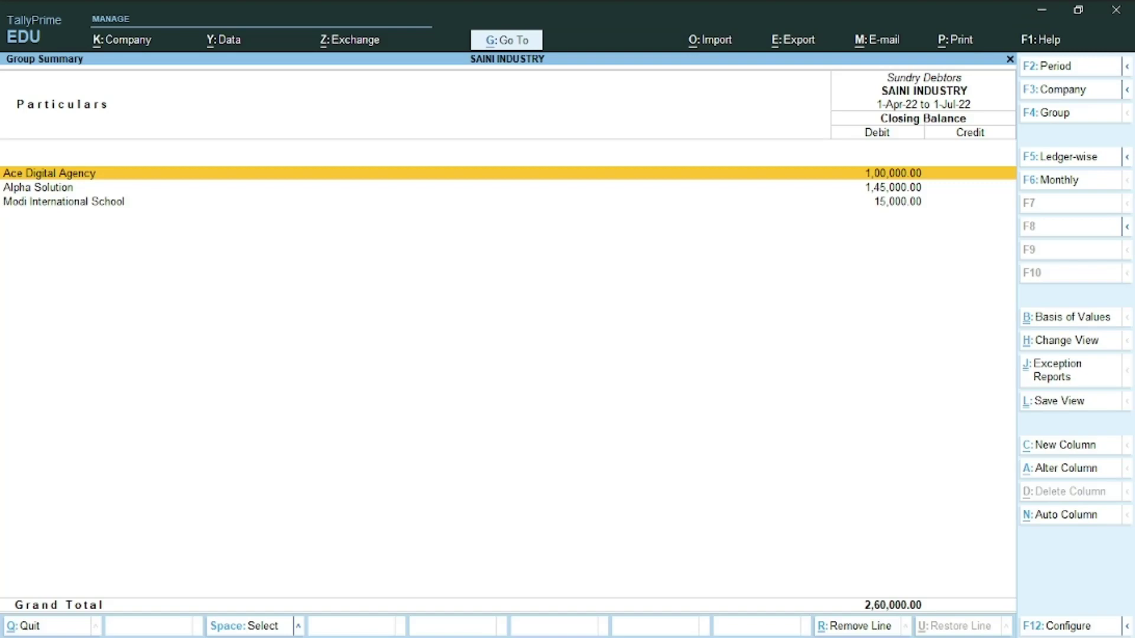
pyautogui.press('Down')
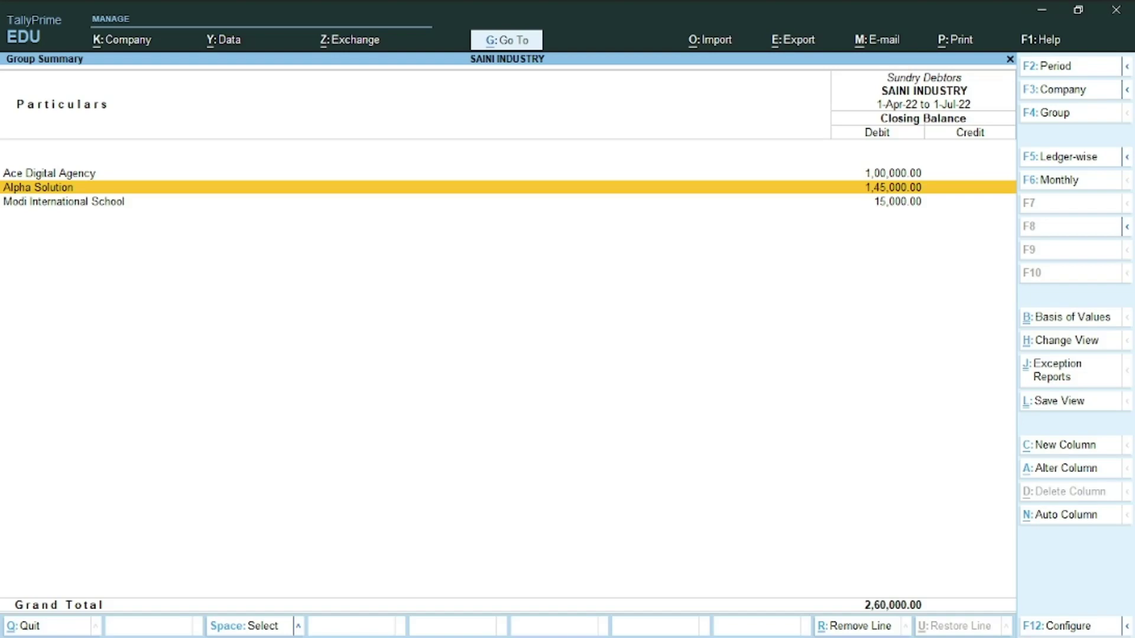
# Close the reports, return to voucher entry and start a new receipt voucher.
pyautogui.press('Escape')
pyautogui.press('Escape')
pyautogui.press('Escape')
pyautogui.press('Escape')
pyautogui.press('Escape')
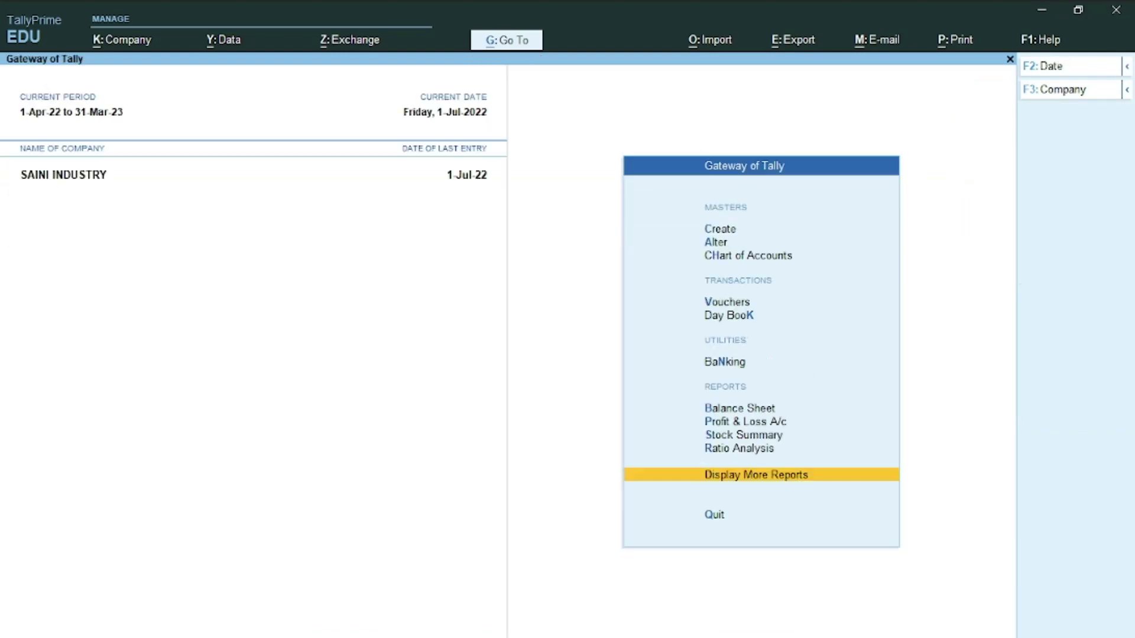
pyautogui.press('Down')
pyautogui.press('Down')
pyautogui.press('Down')
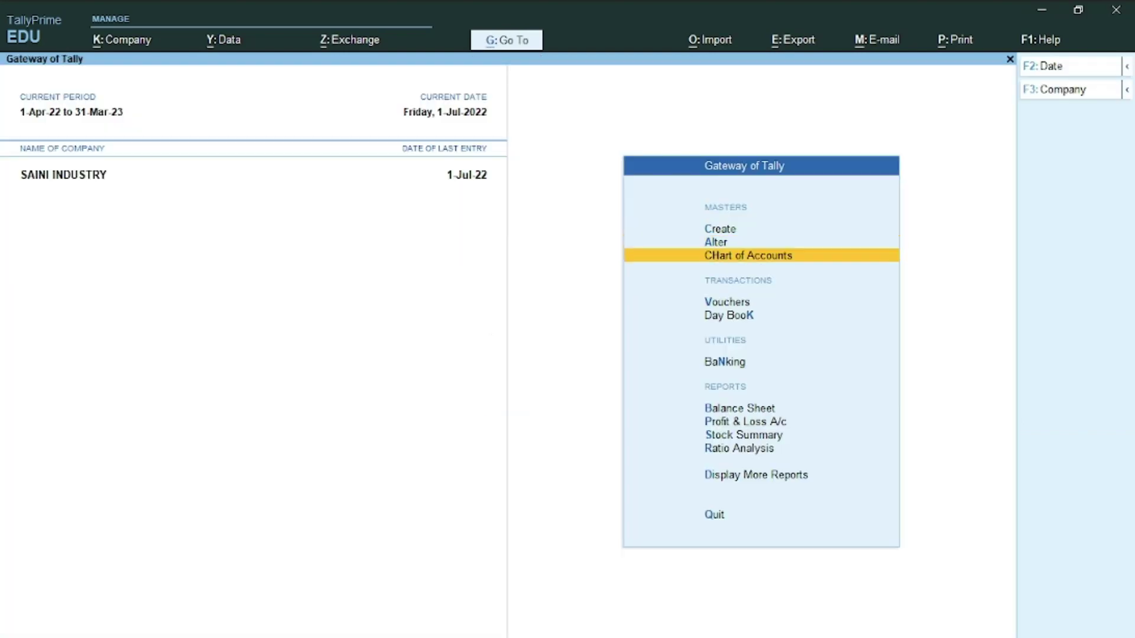
pyautogui.press('Return')
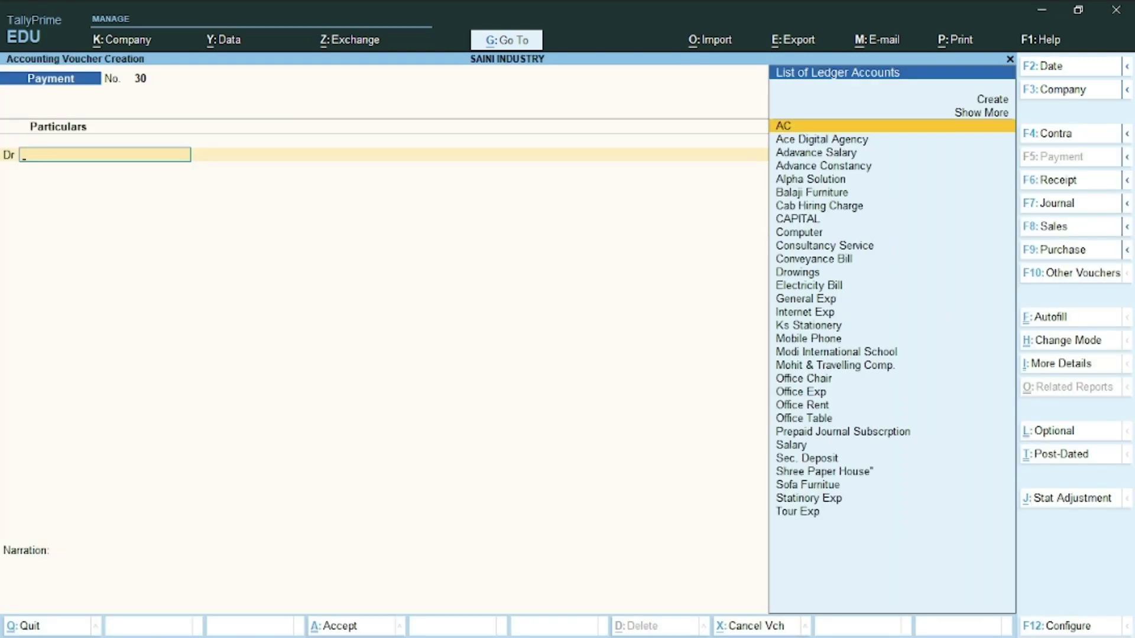
pyautogui.click(1080, 176)
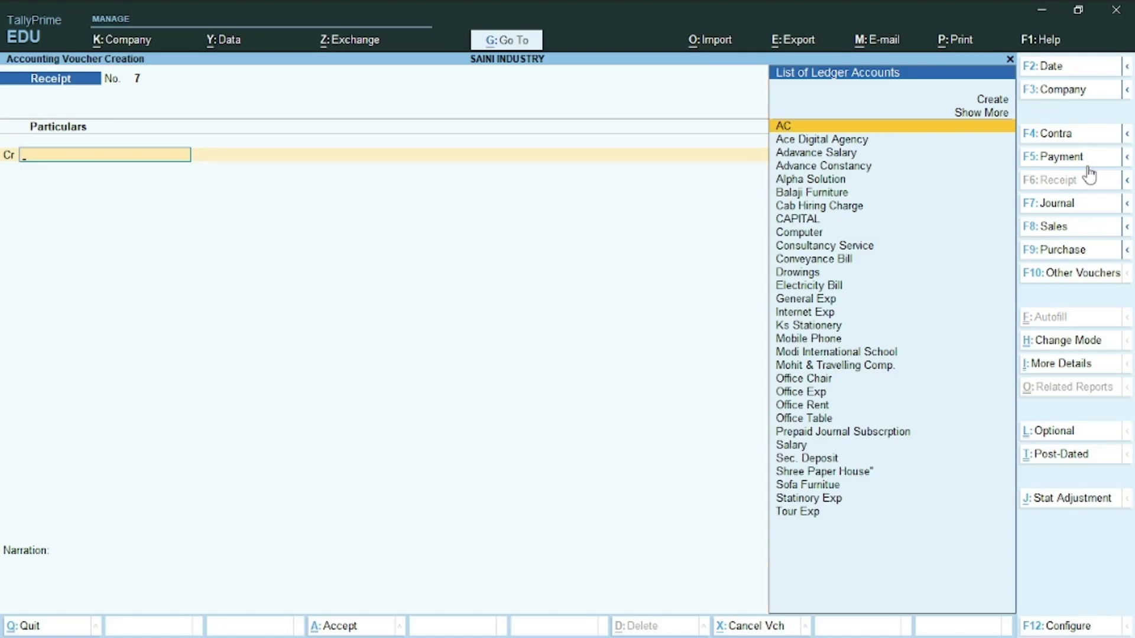
# Look up the closing balance of the ledger "alpha" in the calculator and return to the receipt voucher.
pyautogui.press('ctrl')
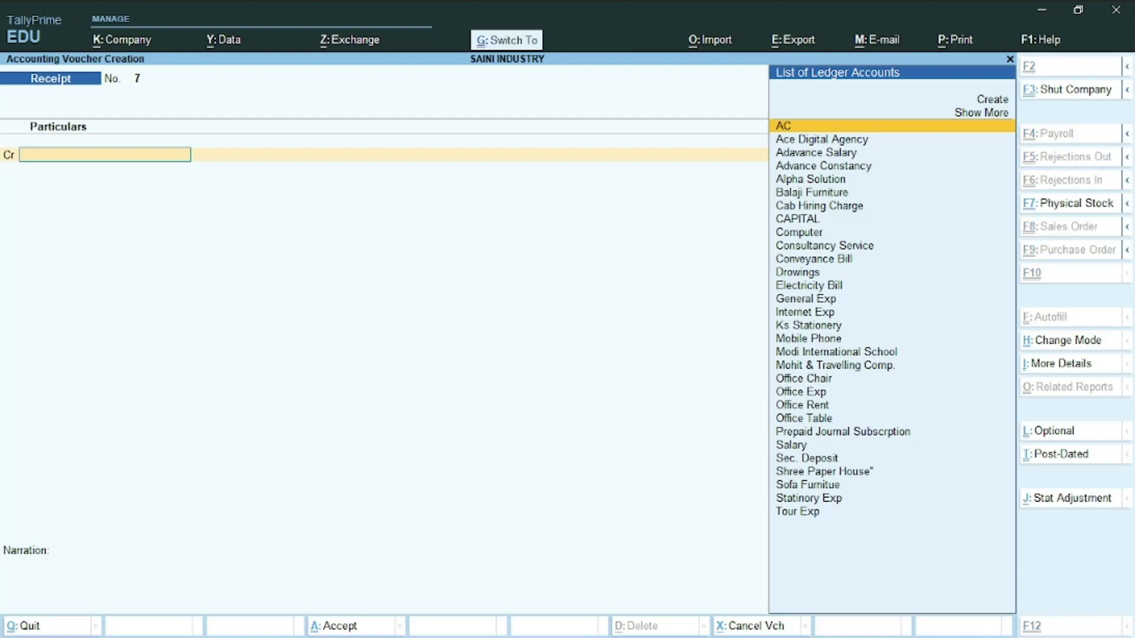
pyautogui.hotkey('ctrl', 'n')
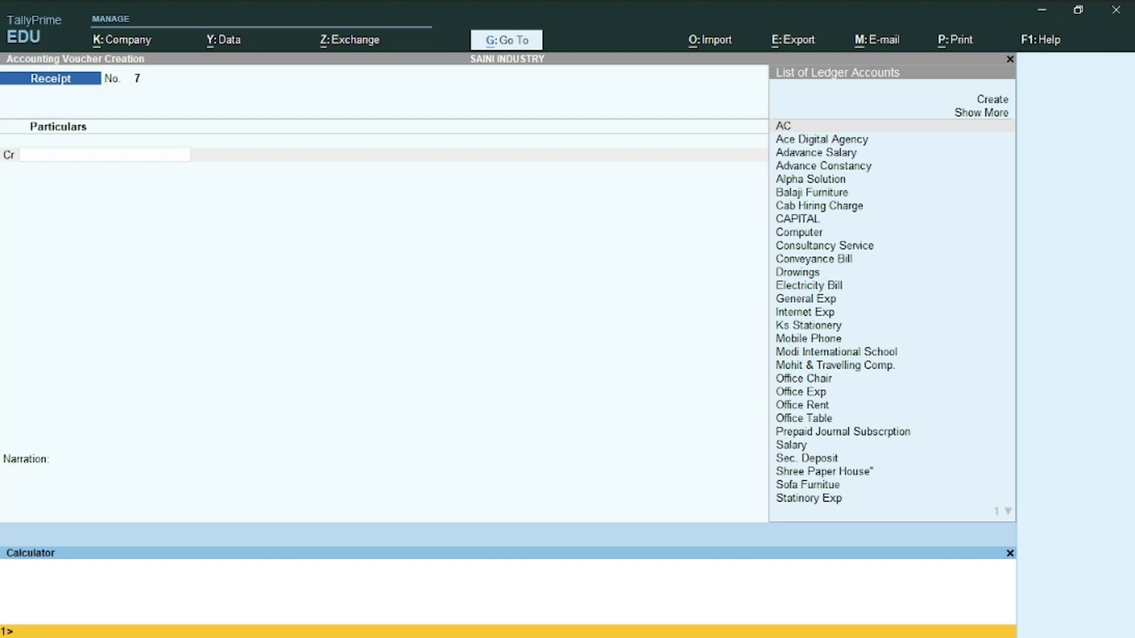
pyautogui.write('alpha')
pyautogui.press('Return')
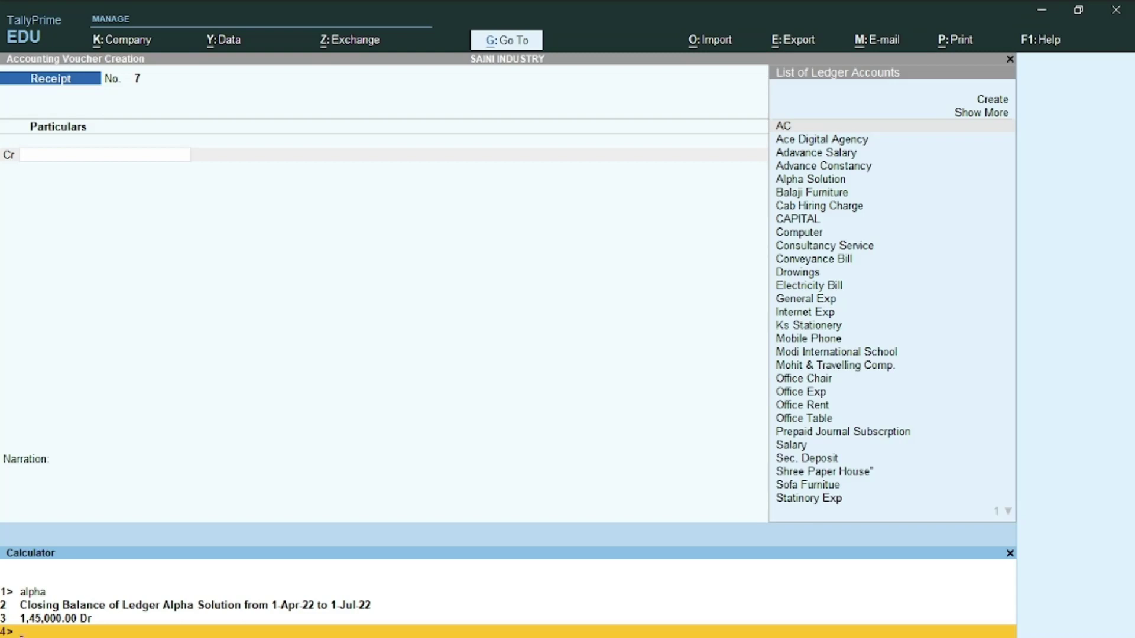
pyautogui.hotkey('ctrl', 'm')
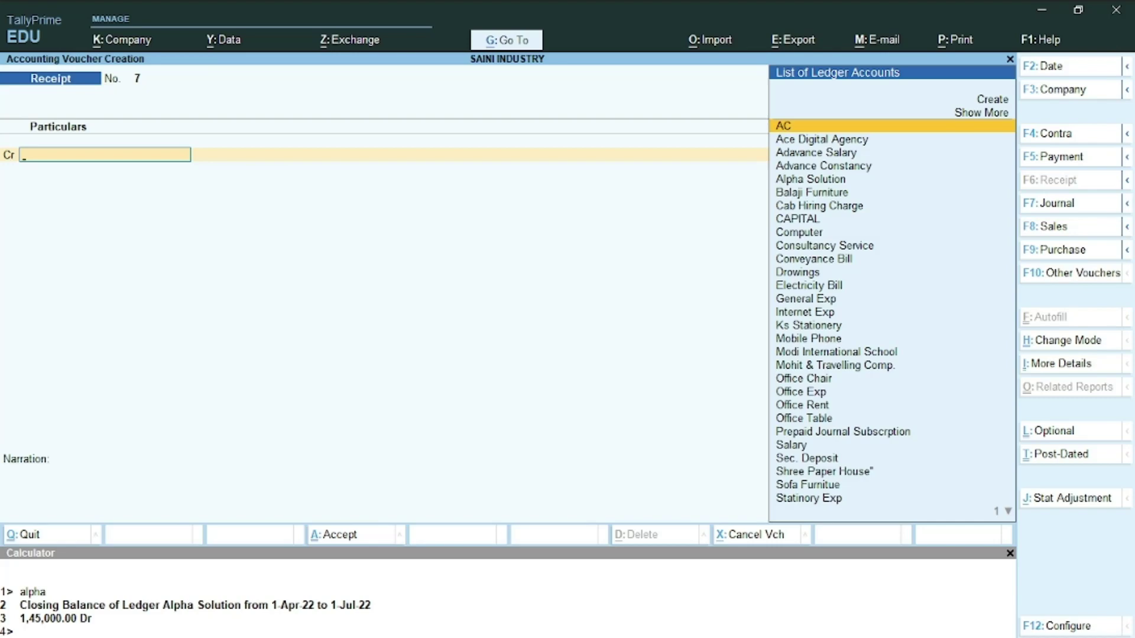
# Choose Alpha Solution as the ledger to credit in the receipt voucher.
pyautogui.write('A')
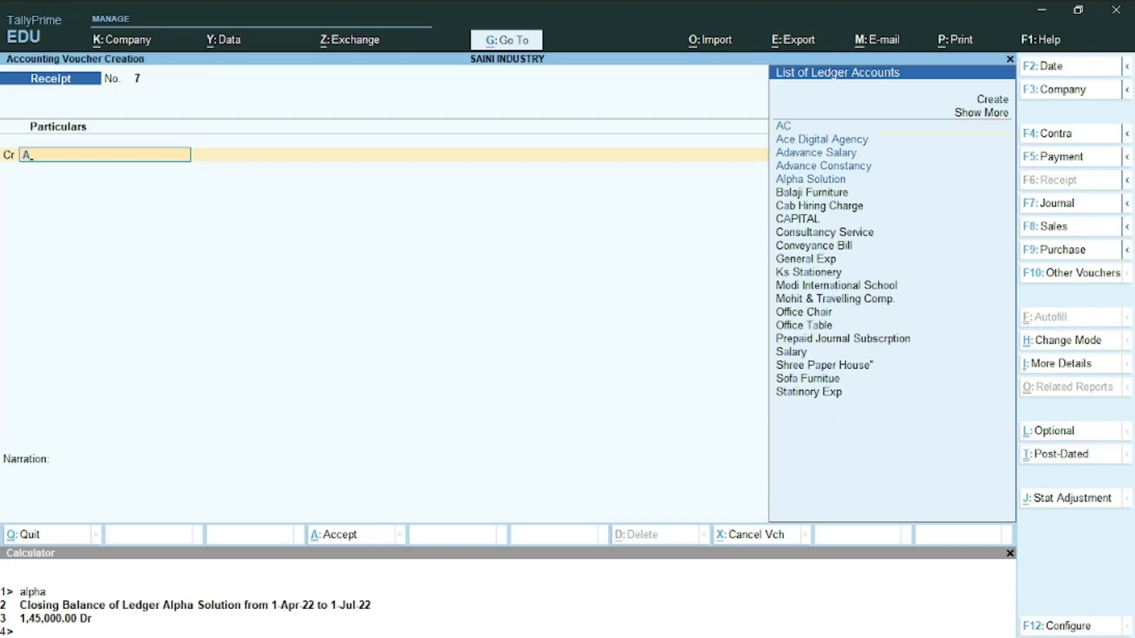
pyautogui.press('Down')
pyautogui.press('Down')
pyautogui.press('Down')
pyautogui.press('Down')
pyautogui.press('Down')
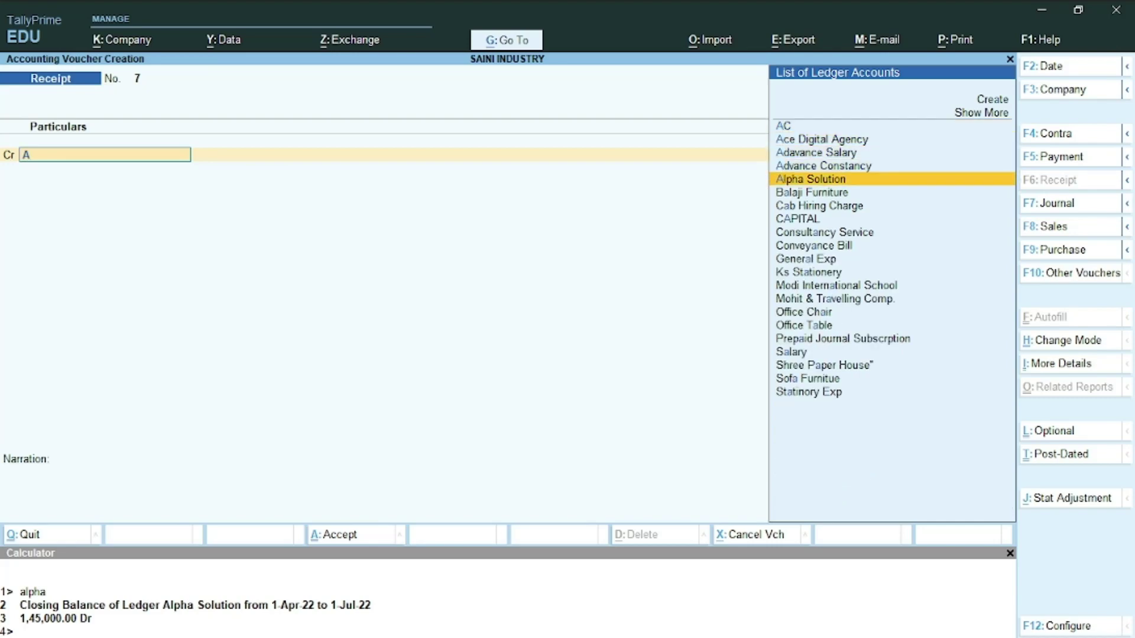
pyautogui.press('Return')
# Switch to Word, underline 90000 in item 7, handwrite an underlined note beneath it, and return to TallyPrime.
pyautogui.hotkey('alt', 'Tab')
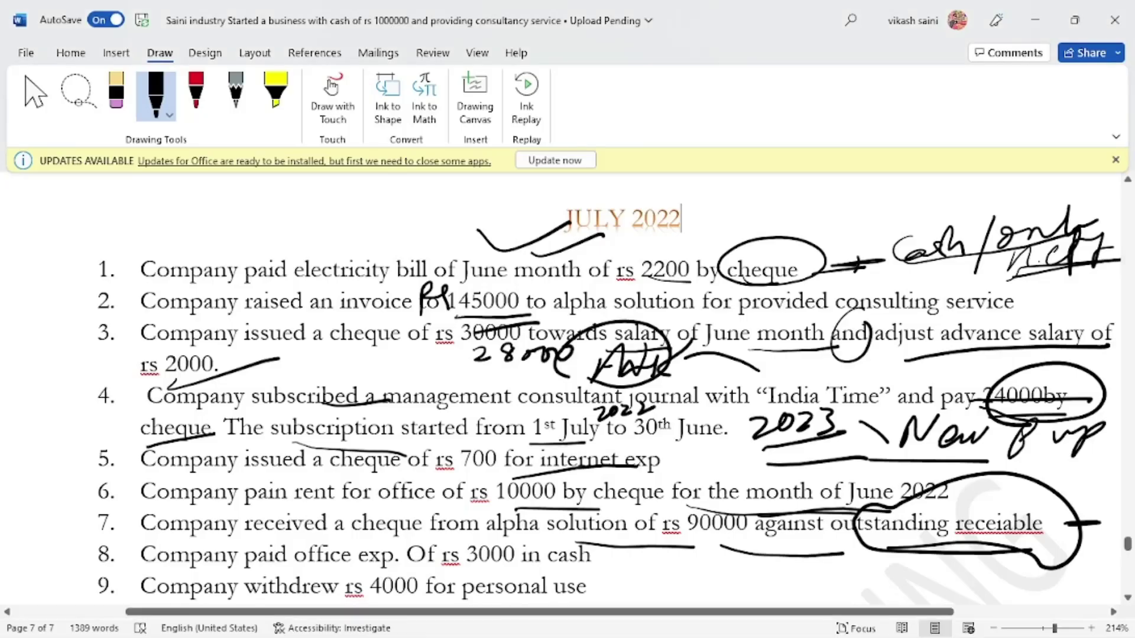
pyautogui.moveTo(671, 544)
pyautogui.mouseDown()
pyautogui.moveTo(754, 528)
pyautogui.moveTo(726, 584)
pyautogui.mouseUp()
pyautogui.moveTo(732, 550)
pyautogui.mouseDown()
pyautogui.moveTo(773, 562)
pyautogui.moveTo(802, 541)
pyautogui.moveTo(837, 544)
pyautogui.mouseUp()
pyautogui.moveTo(747, 582); pyautogui.dragTo(872, 555)
pyautogui.hotkey('alt', 'Tab')
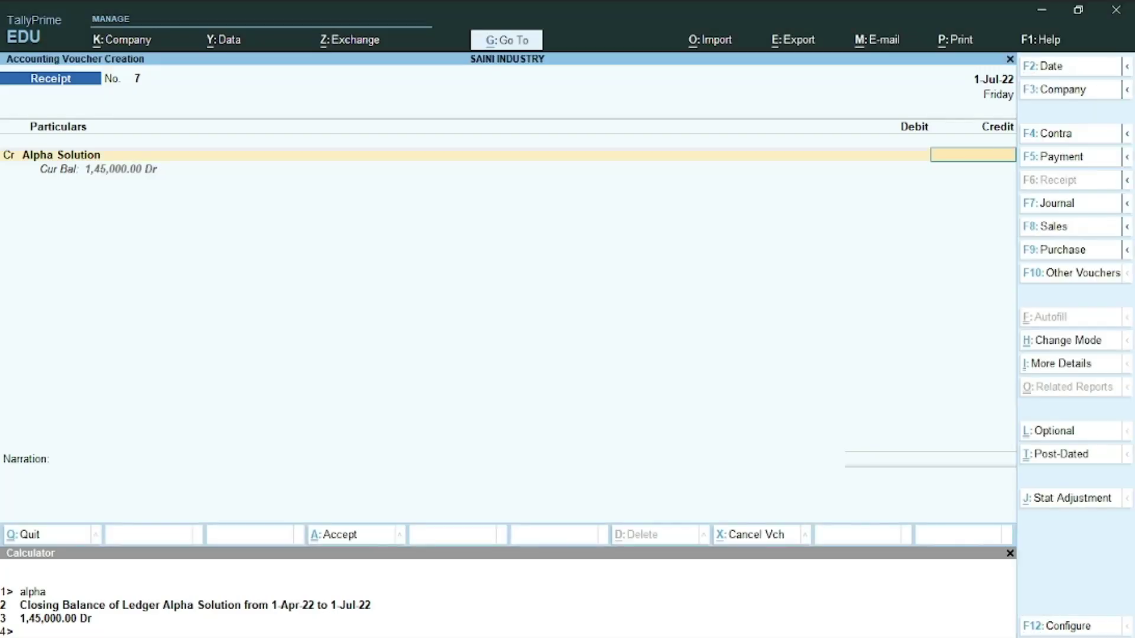
# Credit Alpha Solution with 90000 and accept the amount as an On Account reference.
pyautogui.write('90000')
pyautogui.press('Return')
pyautogui.press('Return')
pyautogui.press('Return')
pyautogui.press('Return')
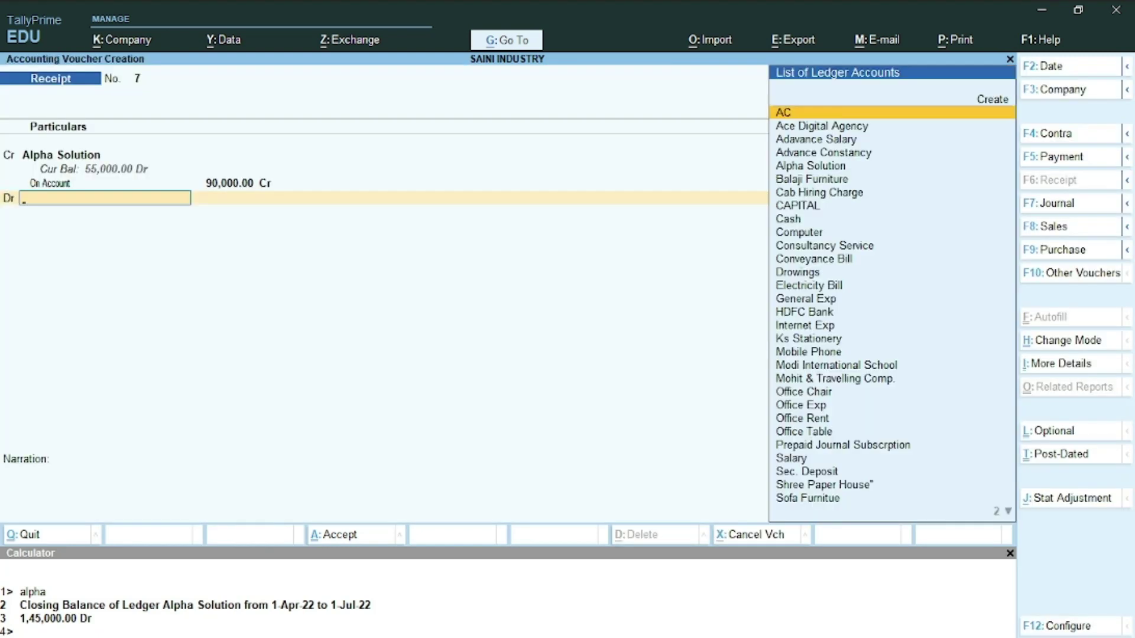
# Debit HDFC Bank with 90,000 and accept its bank allocation as Cheque/DD dated 1-Jul-22.
pyautogui.write('H')
pyautogui.press('Return')
pyautogui.press('Return')
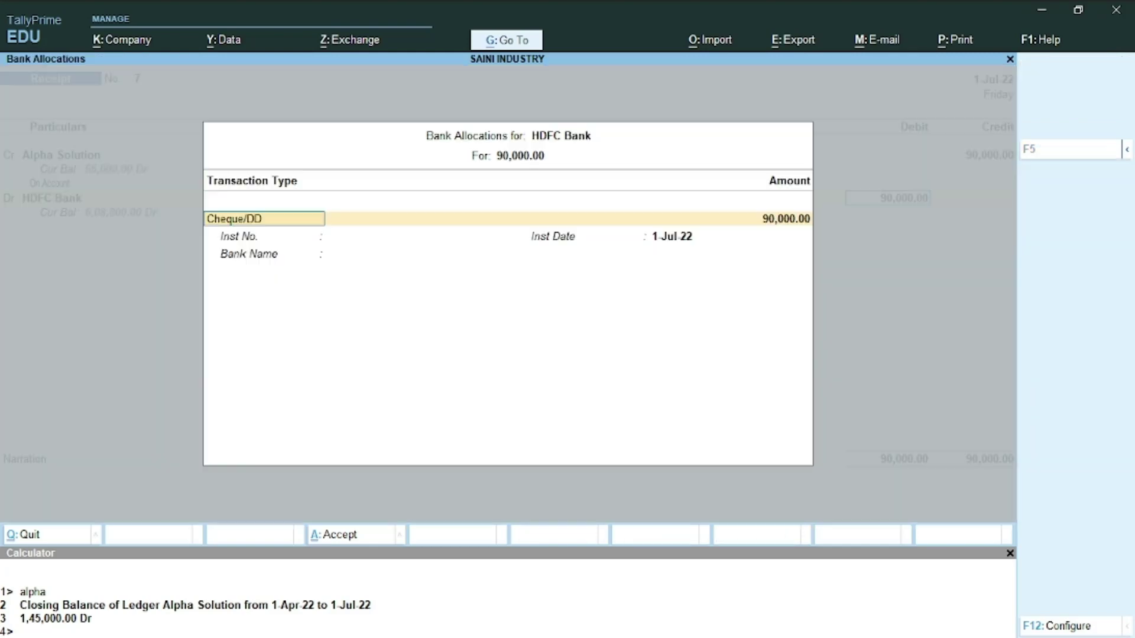
pyautogui.press('Return')
pyautogui.press('Return')
pyautogui.press('Return')
pyautogui.press('Return')
pyautogui.press('Return')
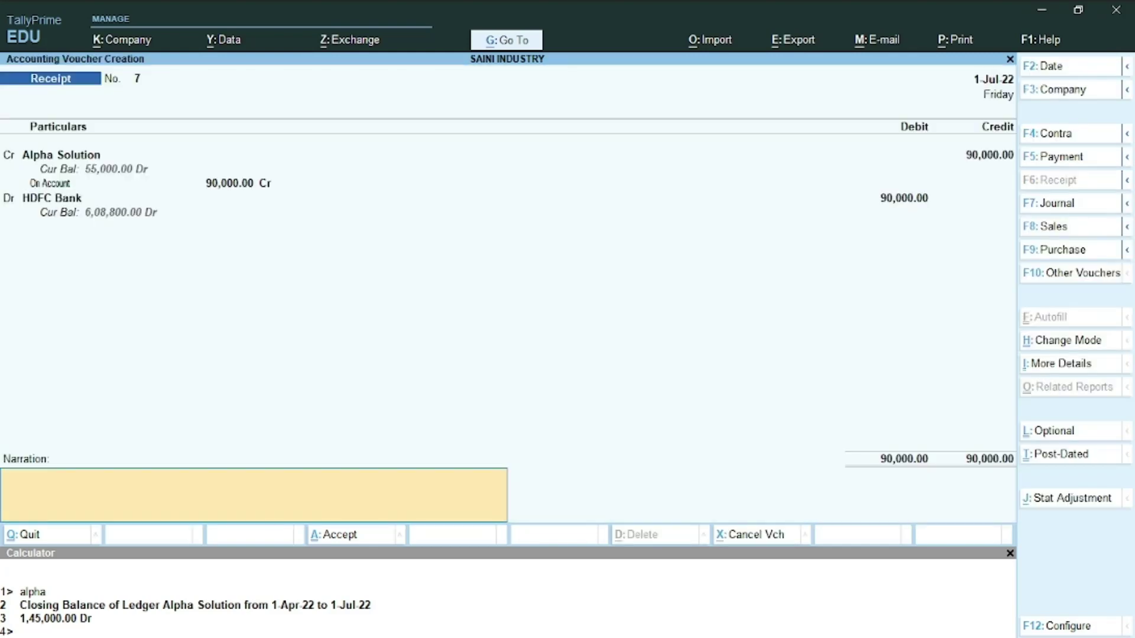
# Reselect Not Applicable as the bank name in the HDFC Bank allocation and save the receipt voucher with an empty narration.
pyautogui.press('BackSpace')
pyautogui.press('Return')
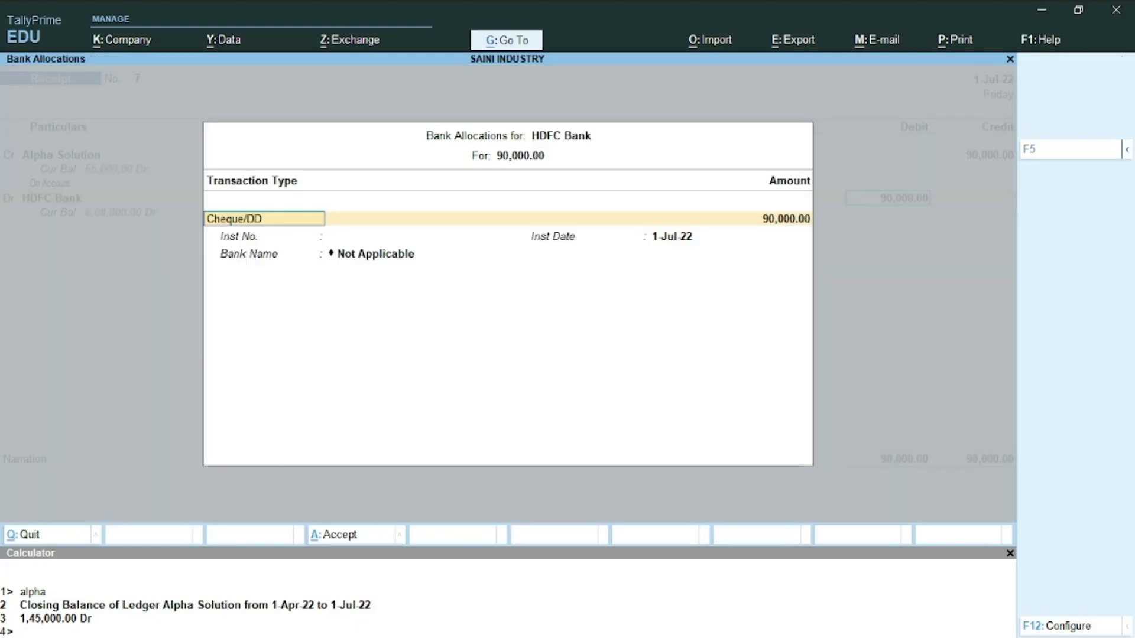
pyautogui.press('Return')
pyautogui.press('Return')
pyautogui.press('Return')
pyautogui.press('Return')
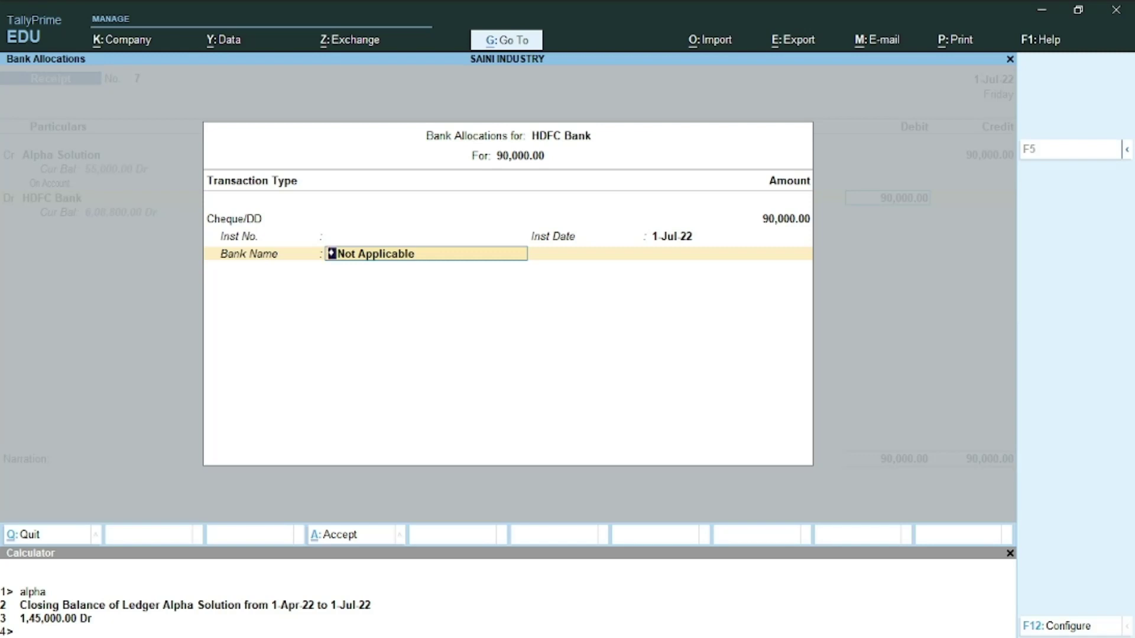
pyautogui.press('BackSpace')
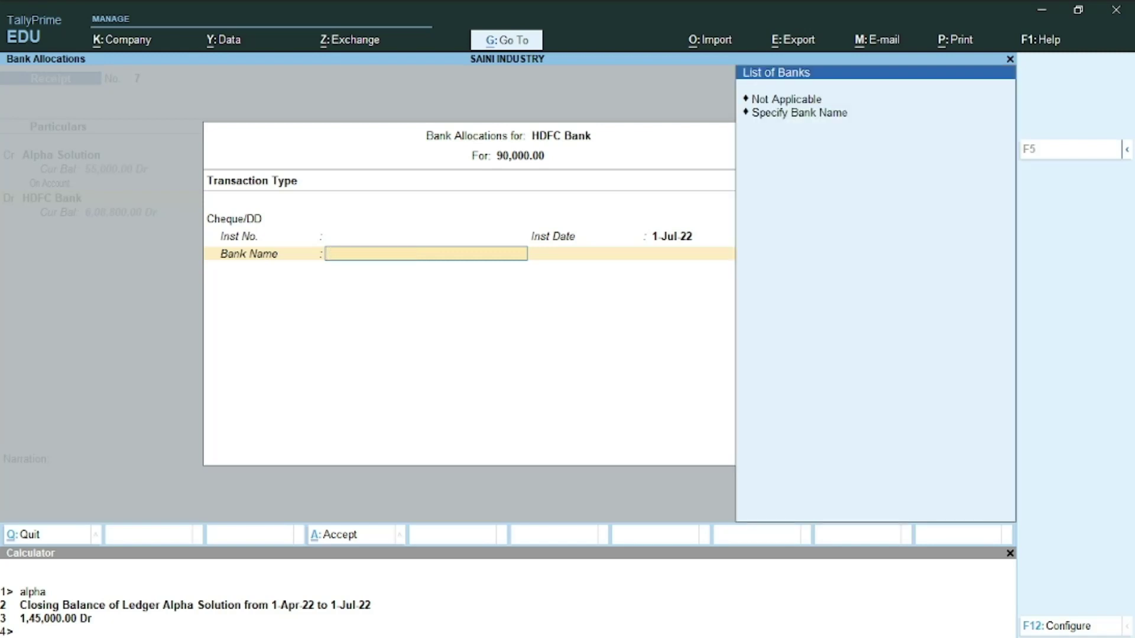
pyautogui.press('Down')
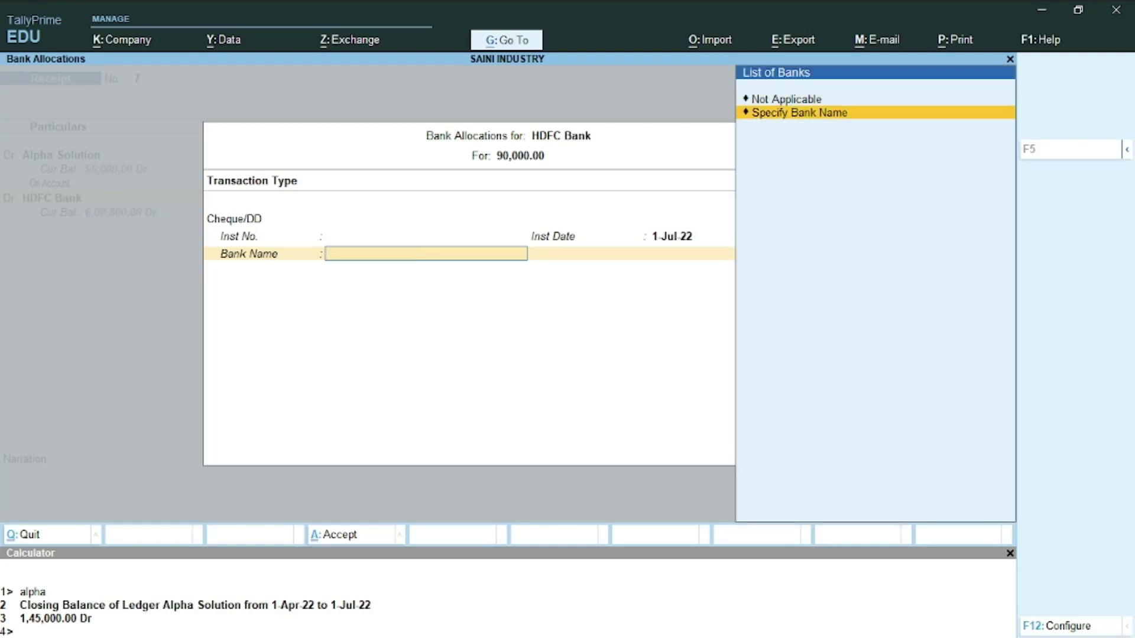
pyautogui.press('Up')
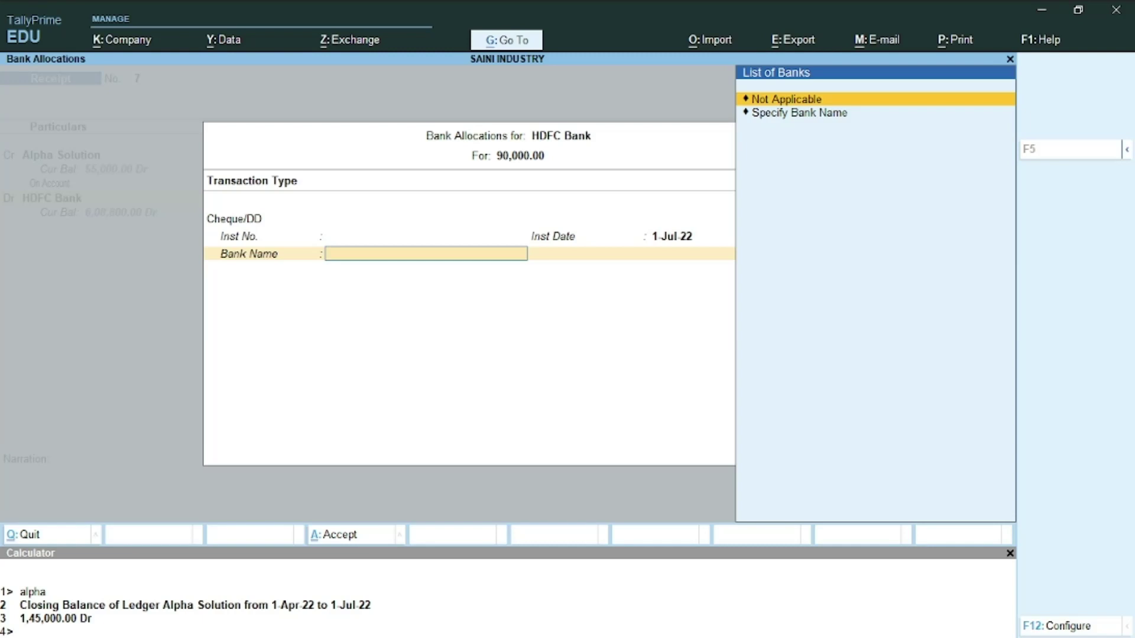
pyautogui.press('Return')
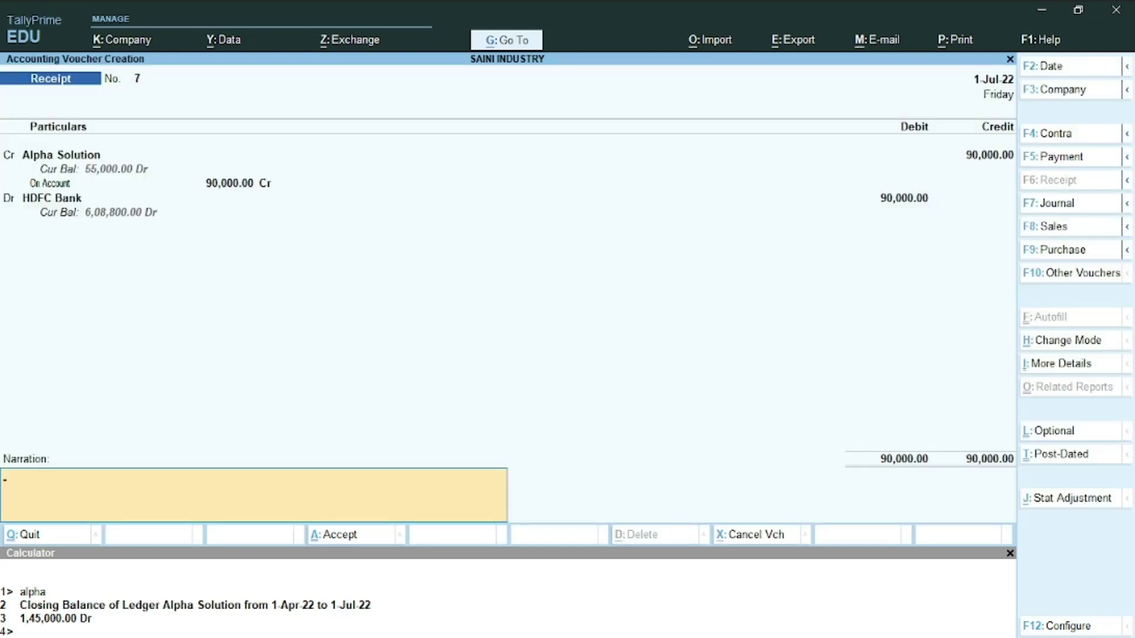
pyautogui.press('Return')
pyautogui.press('Return')
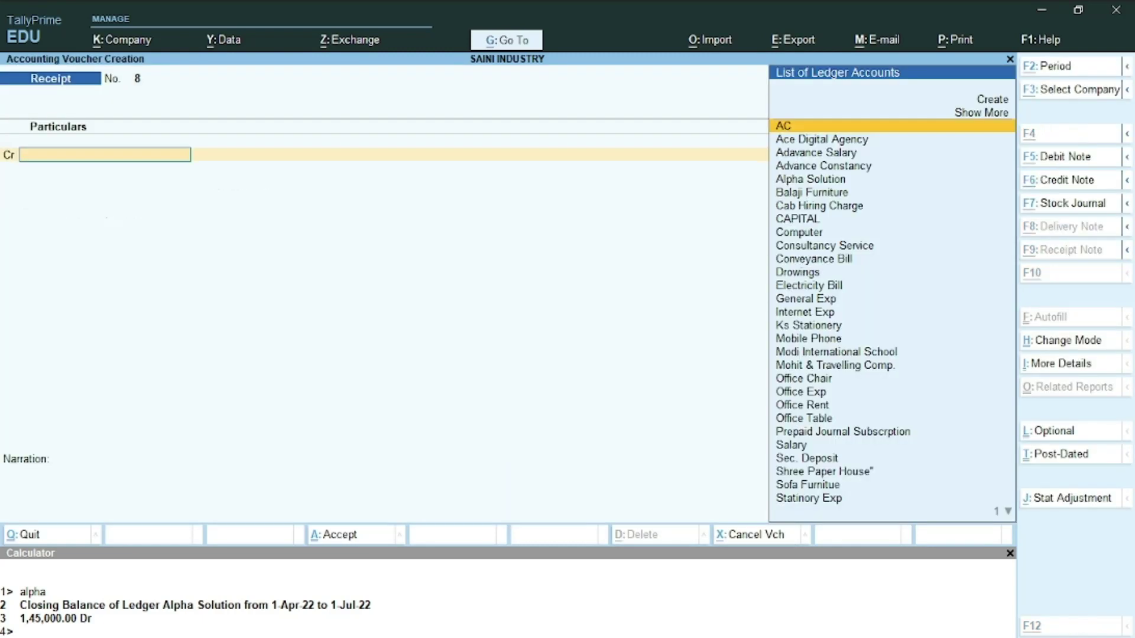
# Switch to Word and review items 8 to 10 of the July 2022 transaction list.
pyautogui.hotkey('alt', 'Tab')
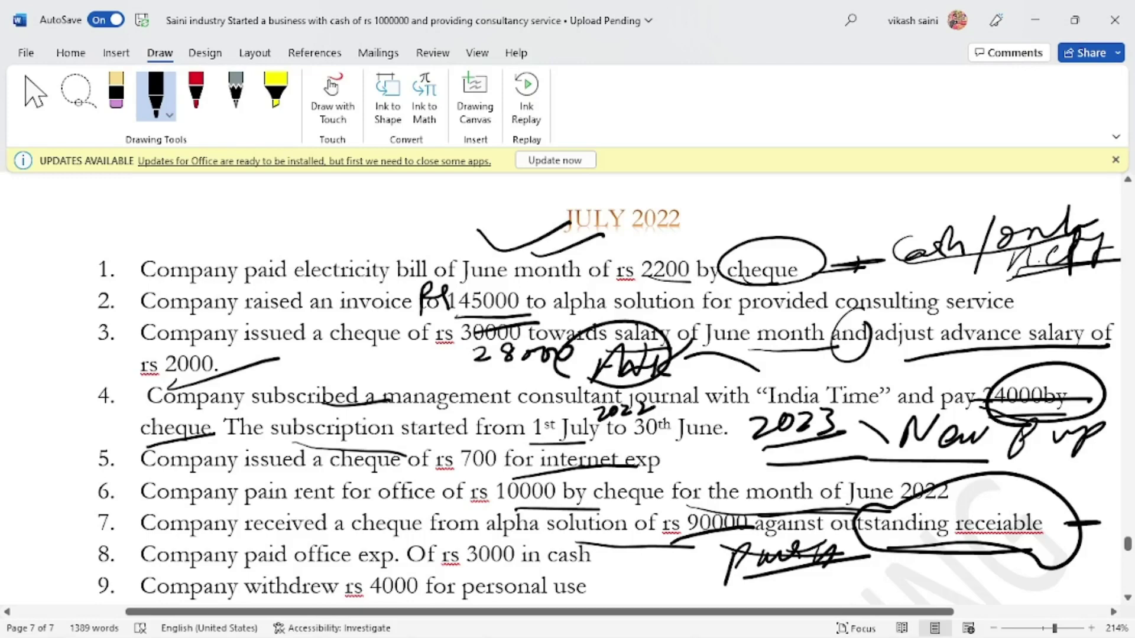
pyautogui.scroll(-3, 588, 388)
pyautogui.click(969, 284)
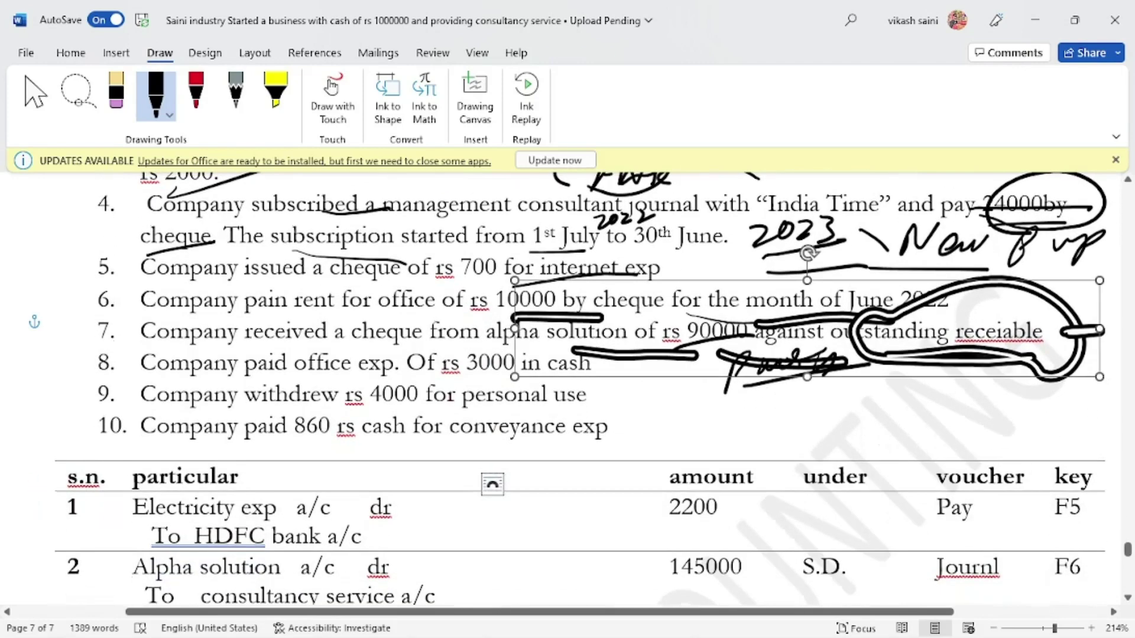
pyautogui.click(587, 411)
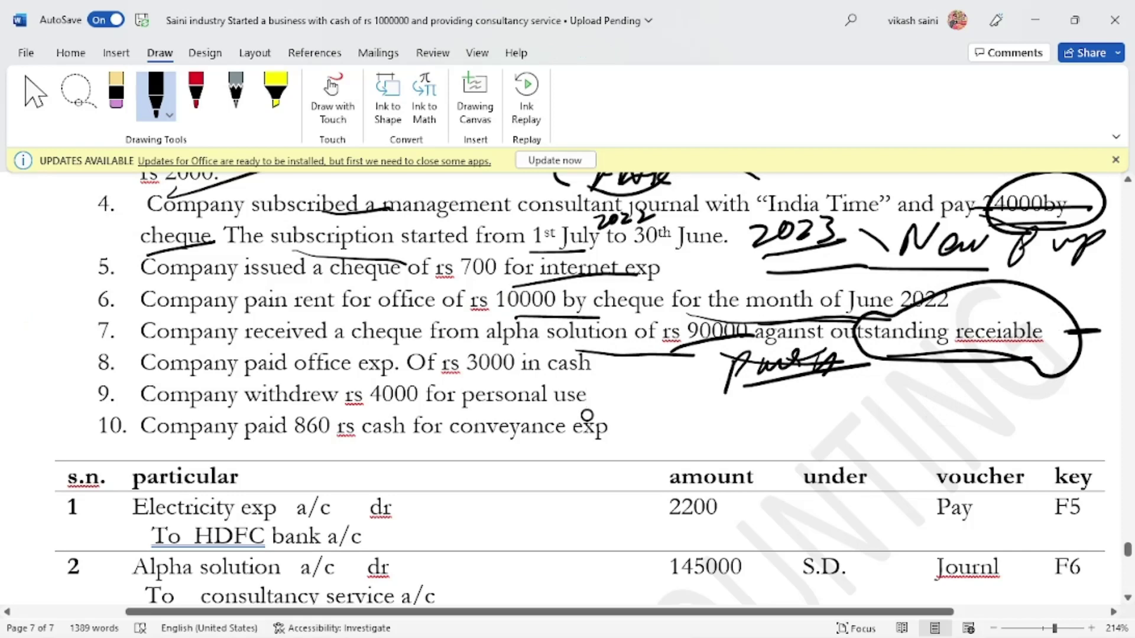
# Switch to TallyPrime and save a payment voucher debiting Office Exp with 3000 and crediting HDFC Bank.
pyautogui.hotkey('alt', 'Tab')
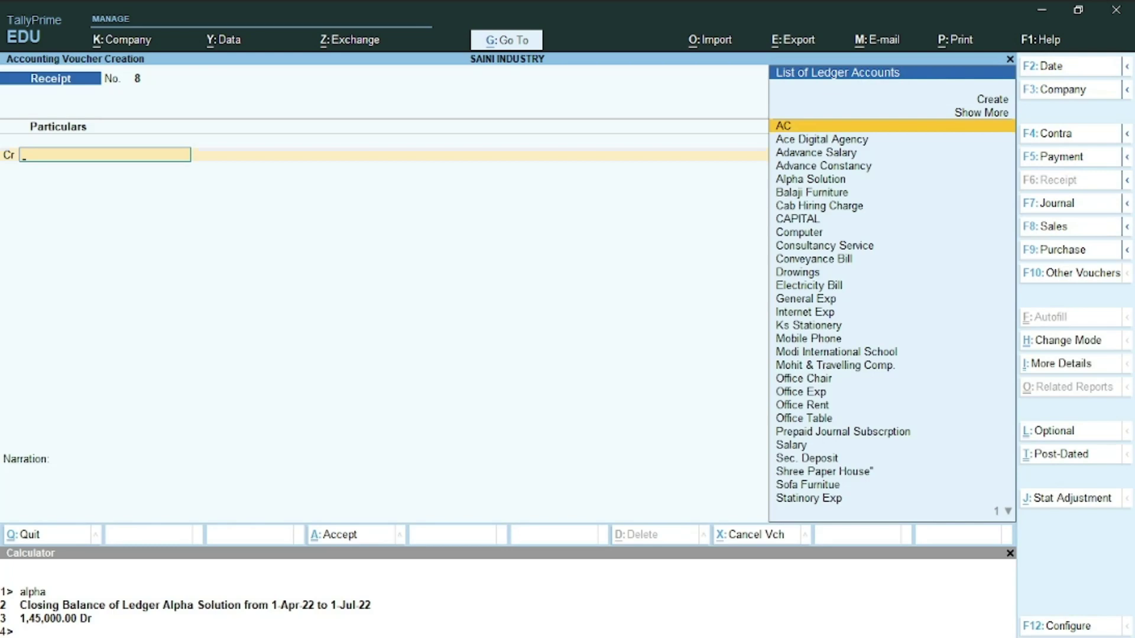
pyautogui.press('F5')
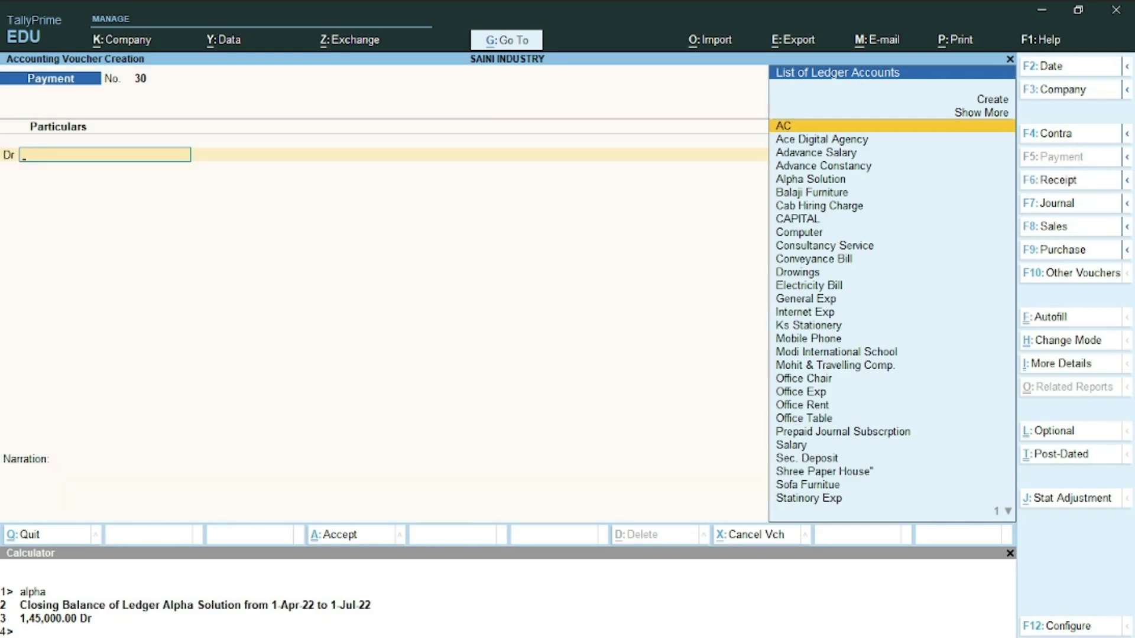
pyautogui.write('Of')
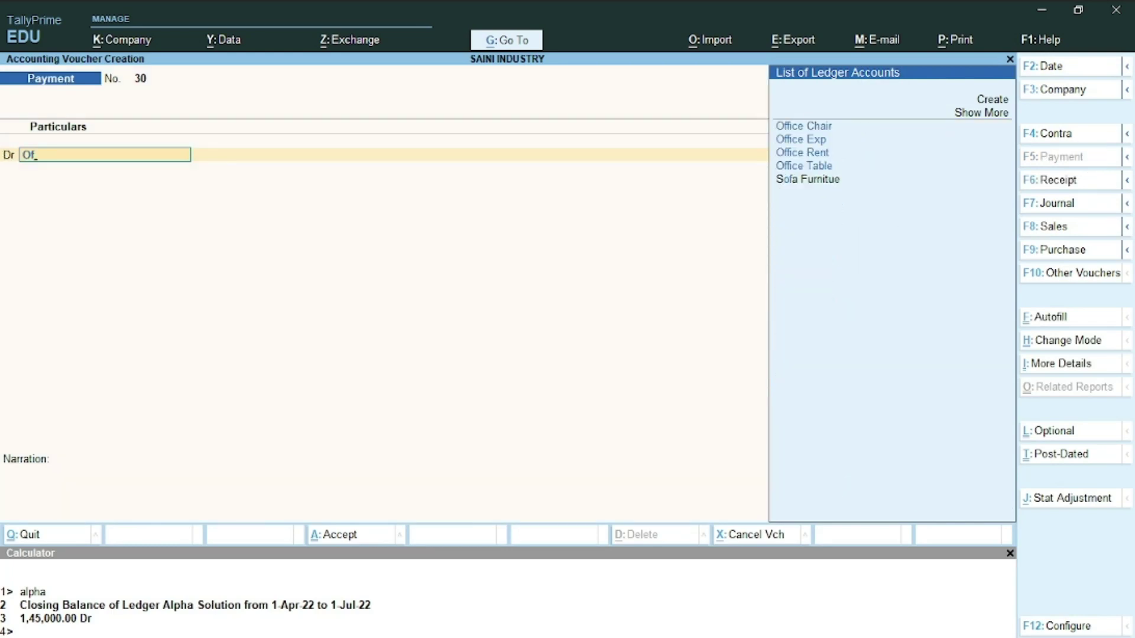
pyautogui.click(822, 140)
pyautogui.write('3000')
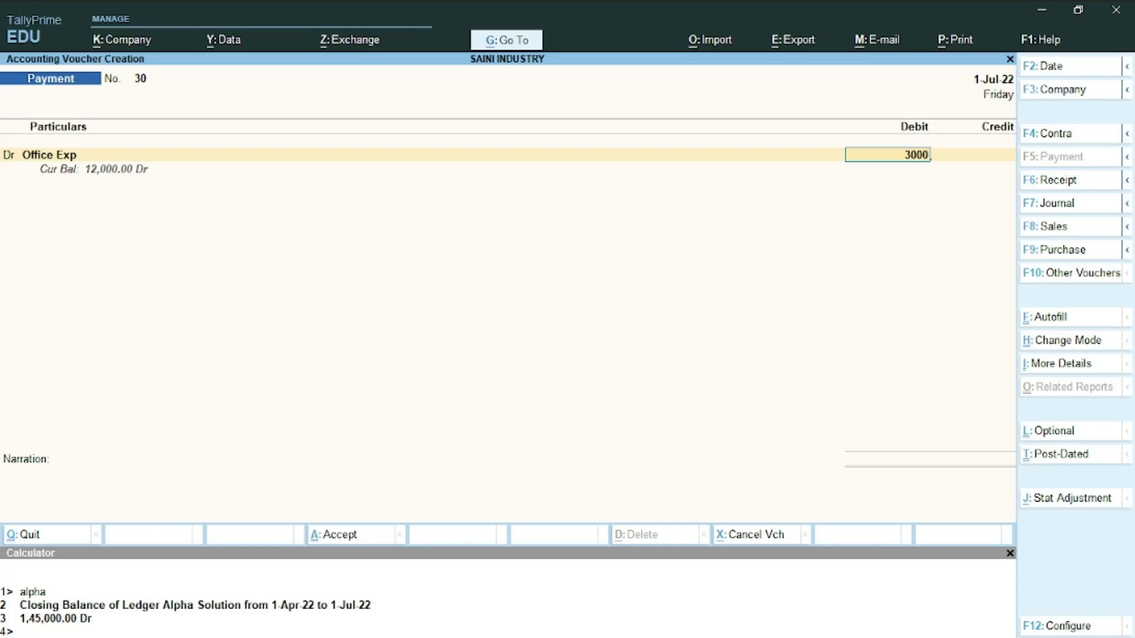
pyautogui.press('Return')
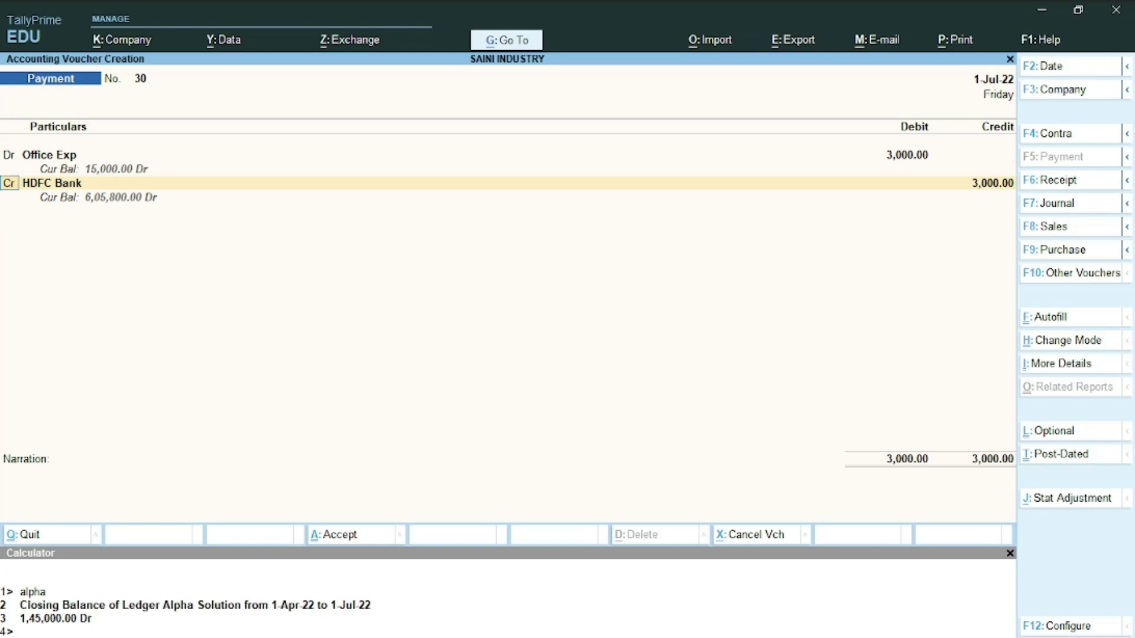
pyautogui.press('Return')
pyautogui.press('ctrl')
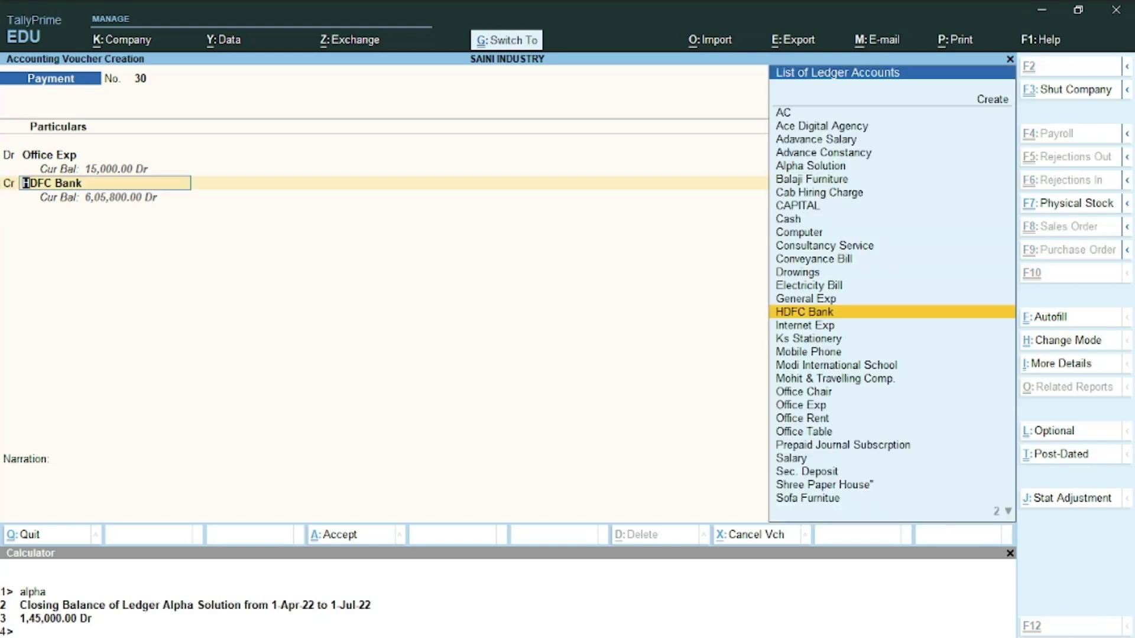
pyautogui.hotkey('ctrl', 'a')
# Recheck item 8 in Word, reopen the previous Office Exp payment voucher in TallyPrime, and save it with Cash as the credit ledger.
pyautogui.hotkey('alt', 'Tab')
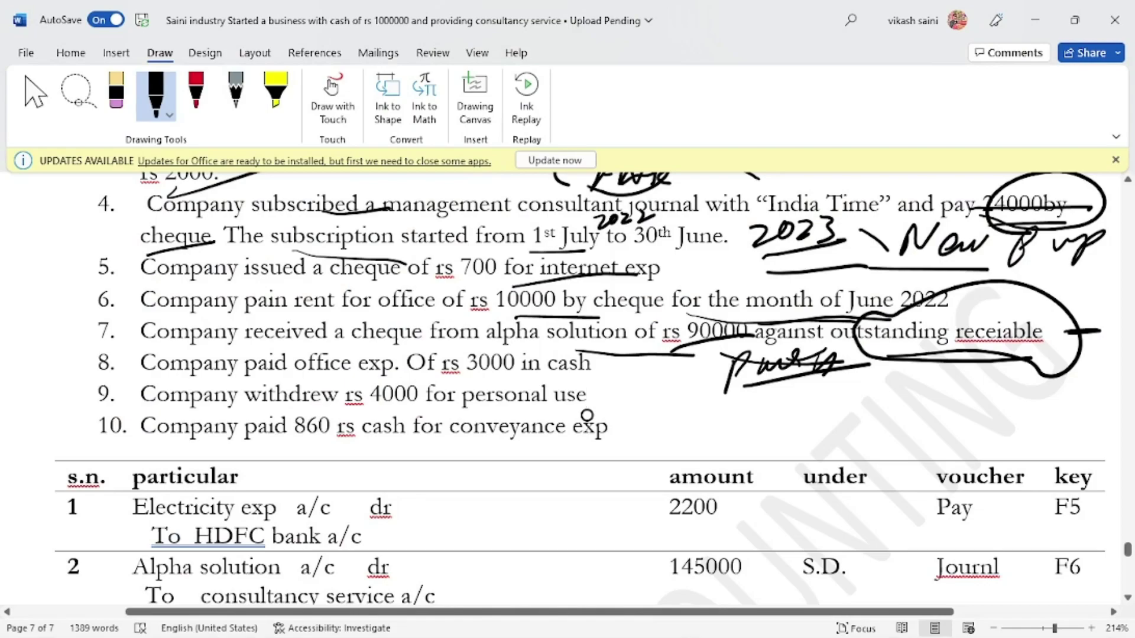
pyautogui.hotkey('alt', 'Tab')
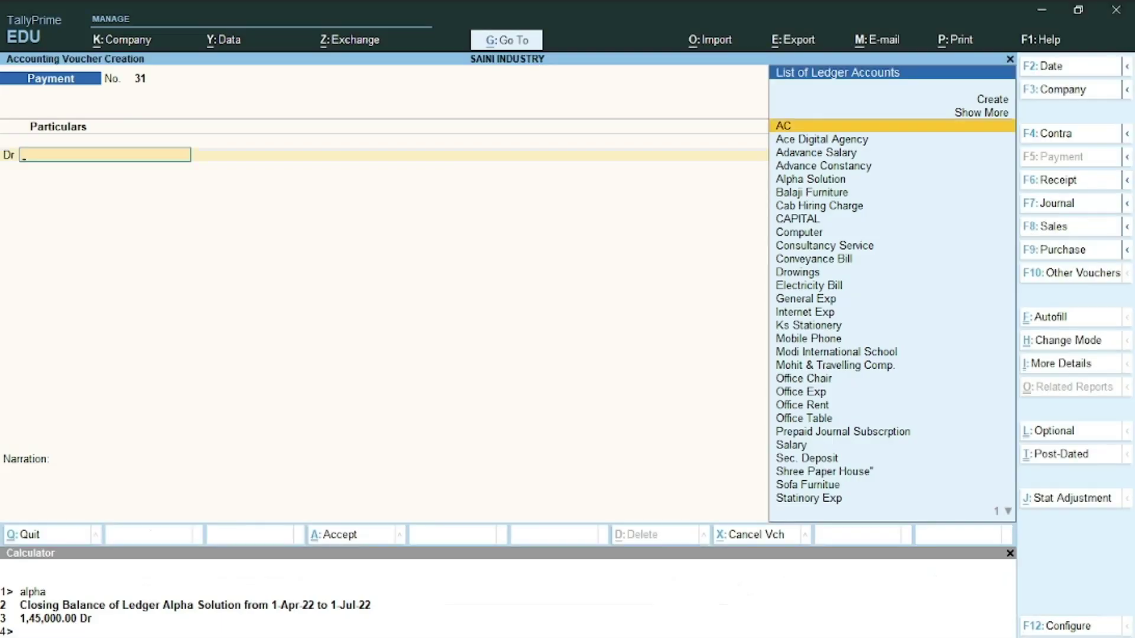
pyautogui.press('pageup')
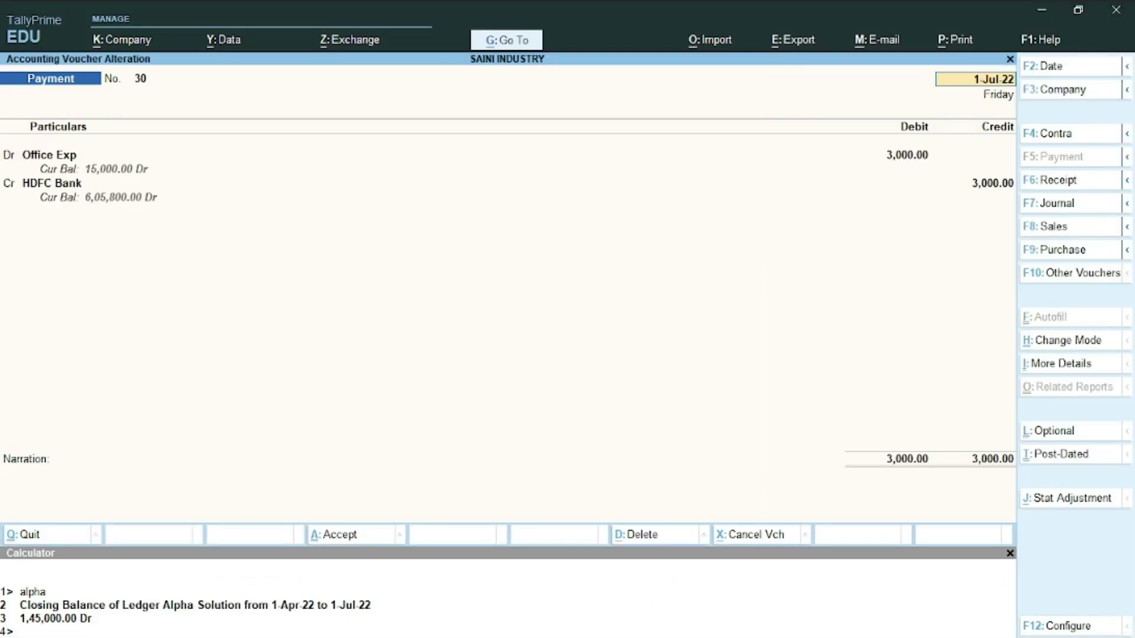
pyautogui.press('Return')
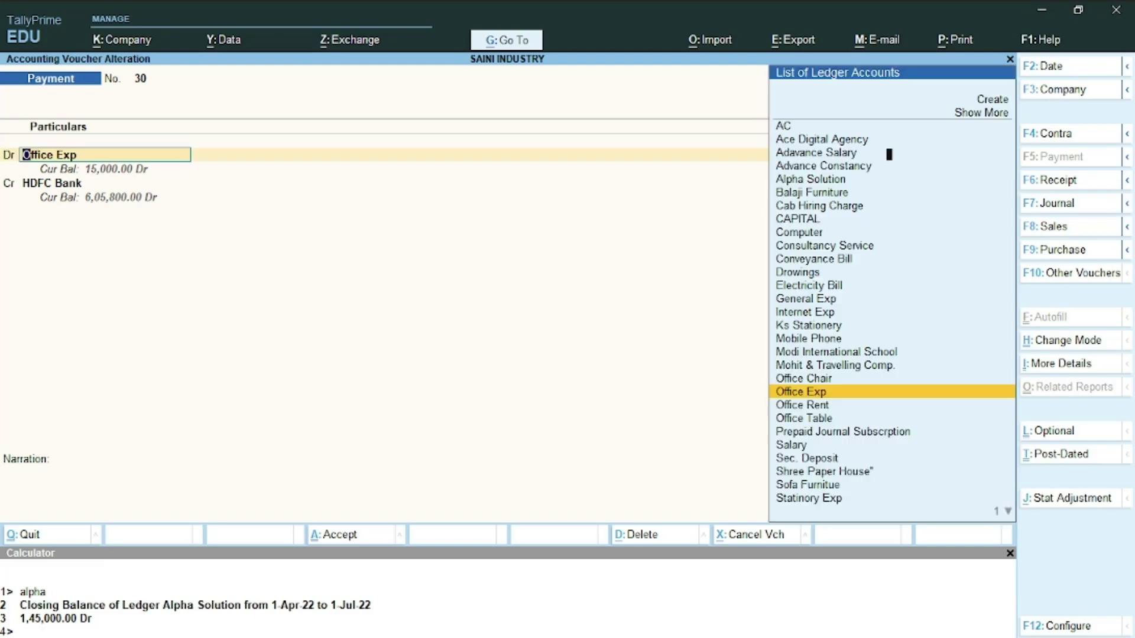
pyautogui.press('Return')
pyautogui.press('Return')
pyautogui.press('Return')
pyautogui.write('C')
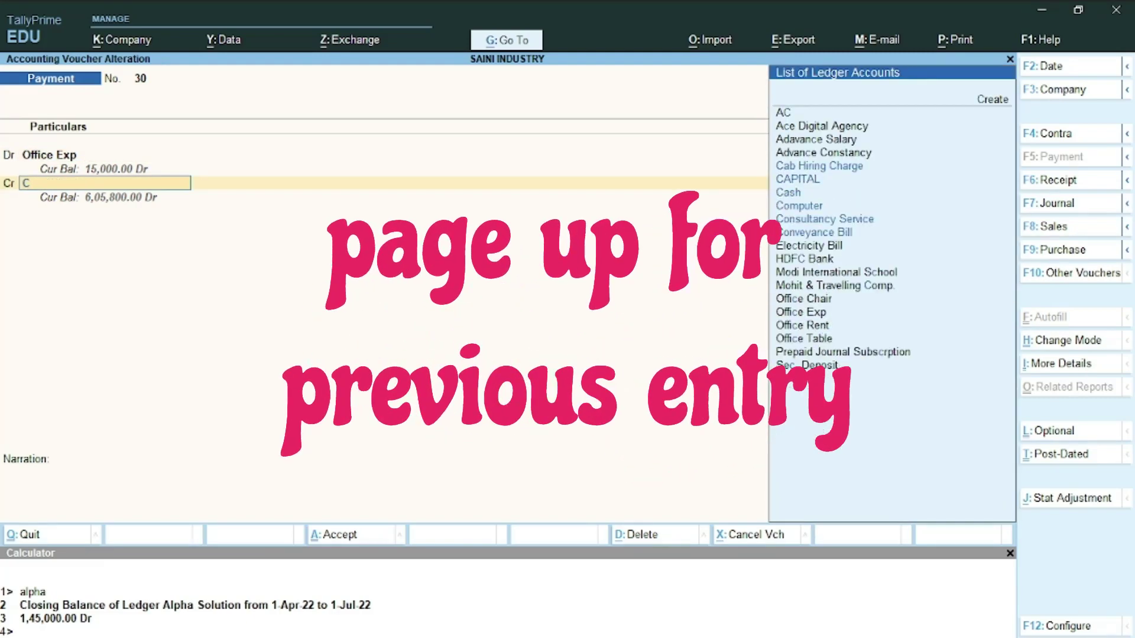
pyautogui.press('Up')
pyautogui.press('Up')
pyautogui.press('Up')
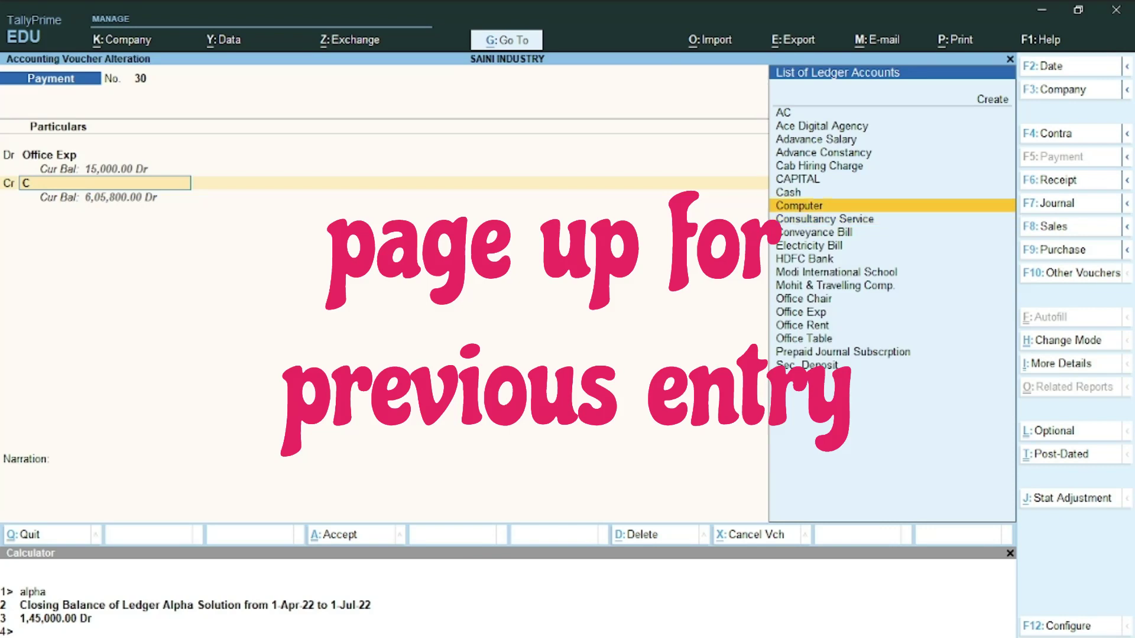
pyautogui.press('Return')
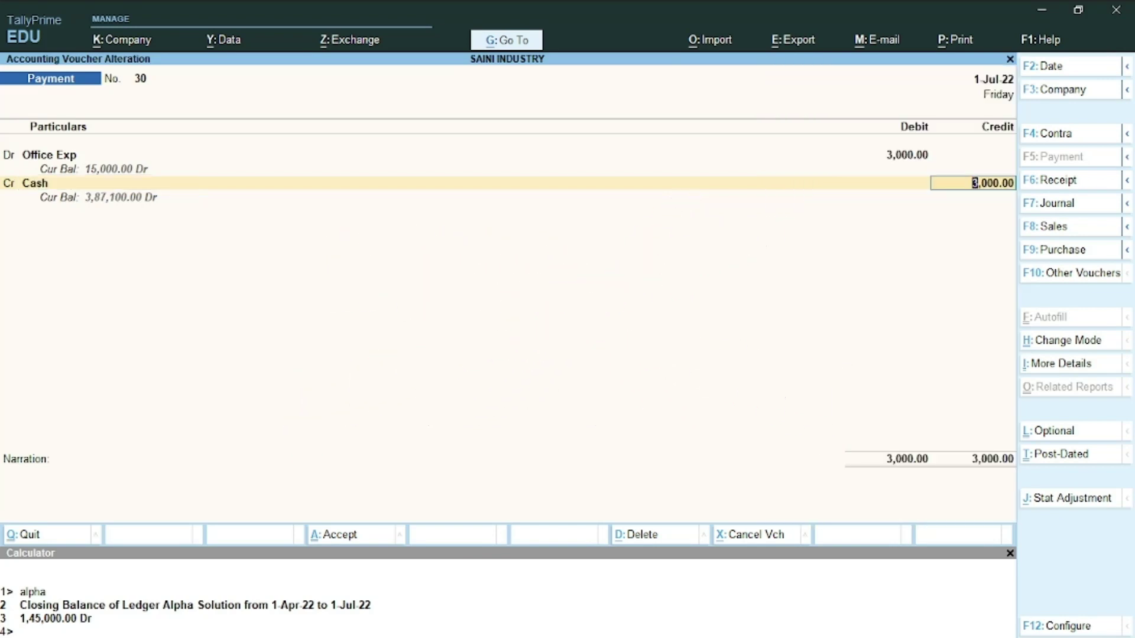
pyautogui.hotkey('ctrl', 'a')
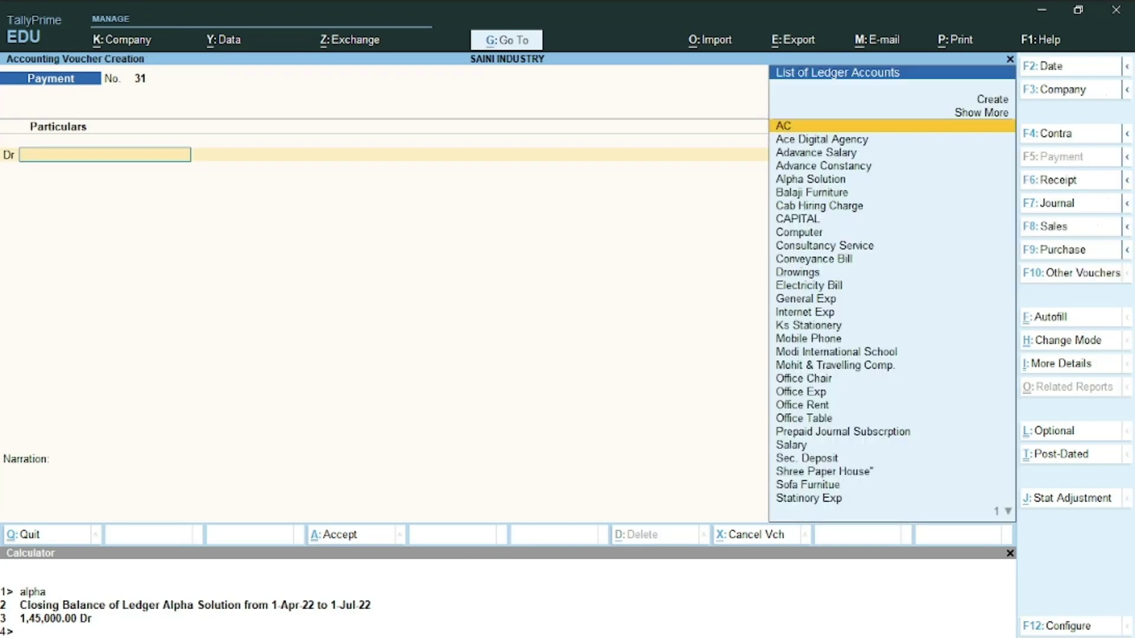
# Switch to Word, mark the word "cash" in item 8 with a pen stroke, and return to TallyPrime.
pyautogui.hotkey('alt', 'Tab')
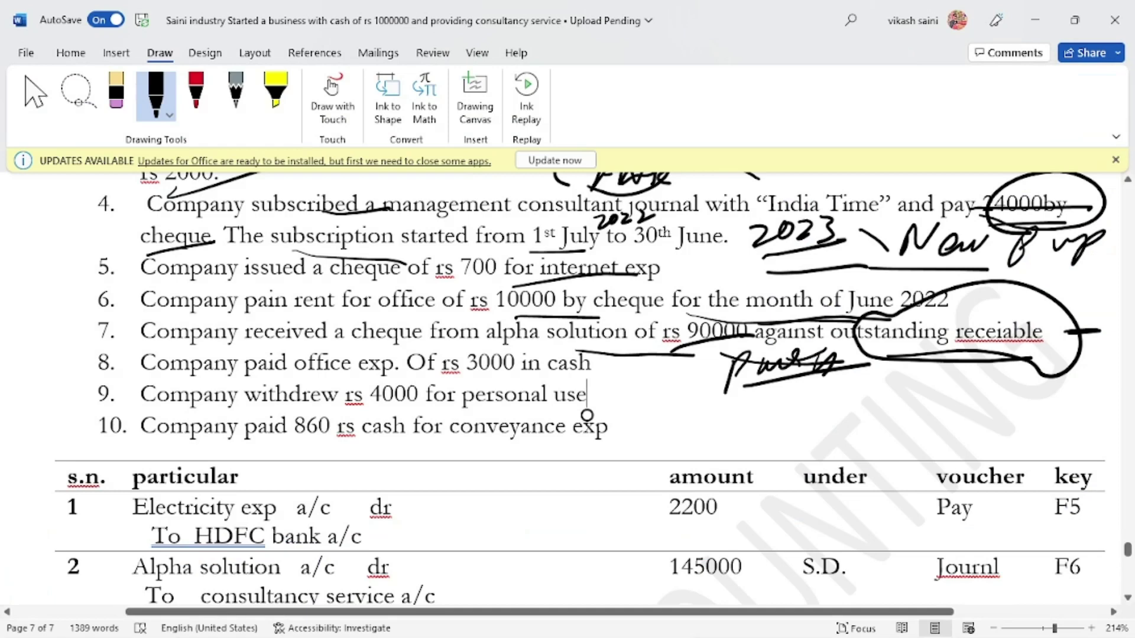
pyautogui.moveTo(568, 378); pyautogui.dragTo(650, 342)
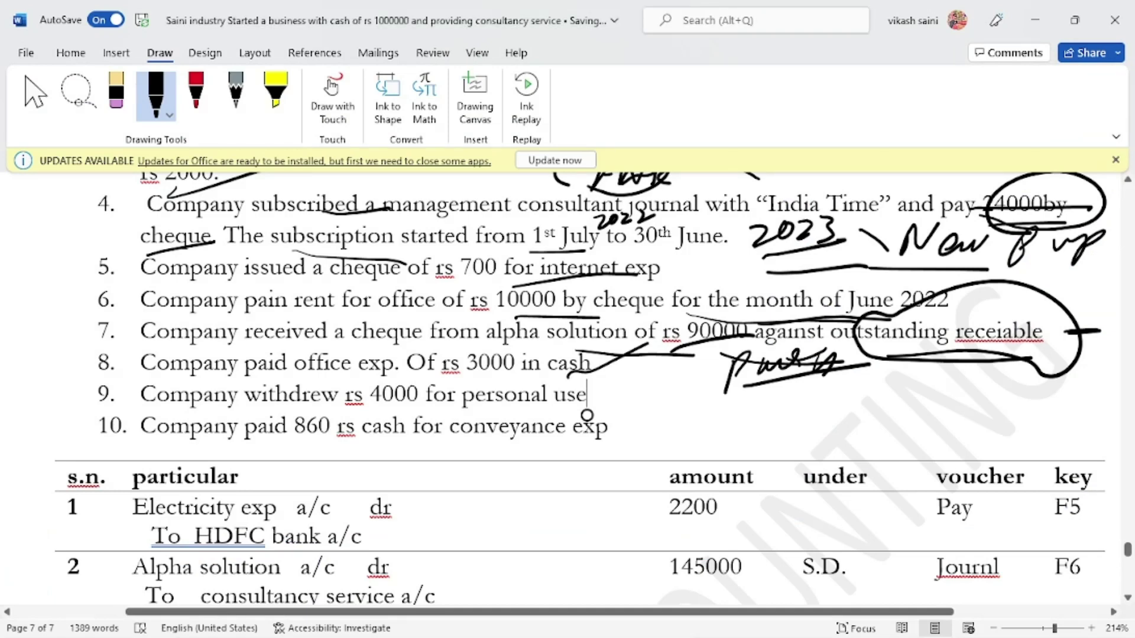
pyautogui.hotkey('alt', 'Tab')
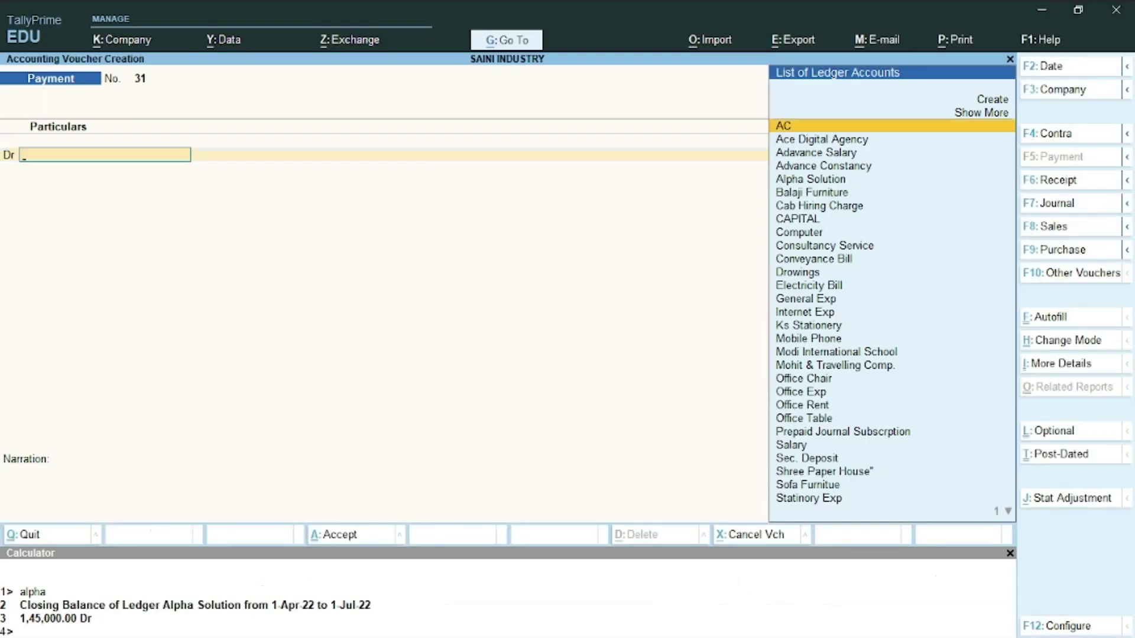
# Save a payment voucher debiting Drowings with 4000 and crediting Cash, leaving the narration empty.
pyautogui.write('D')
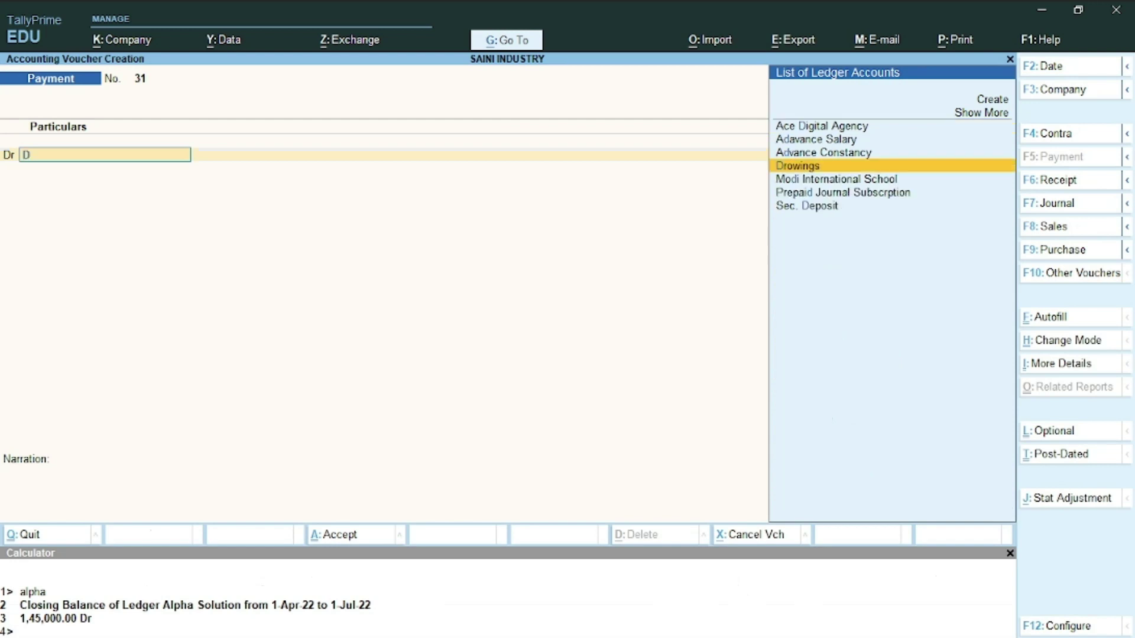
pyautogui.press('Return')
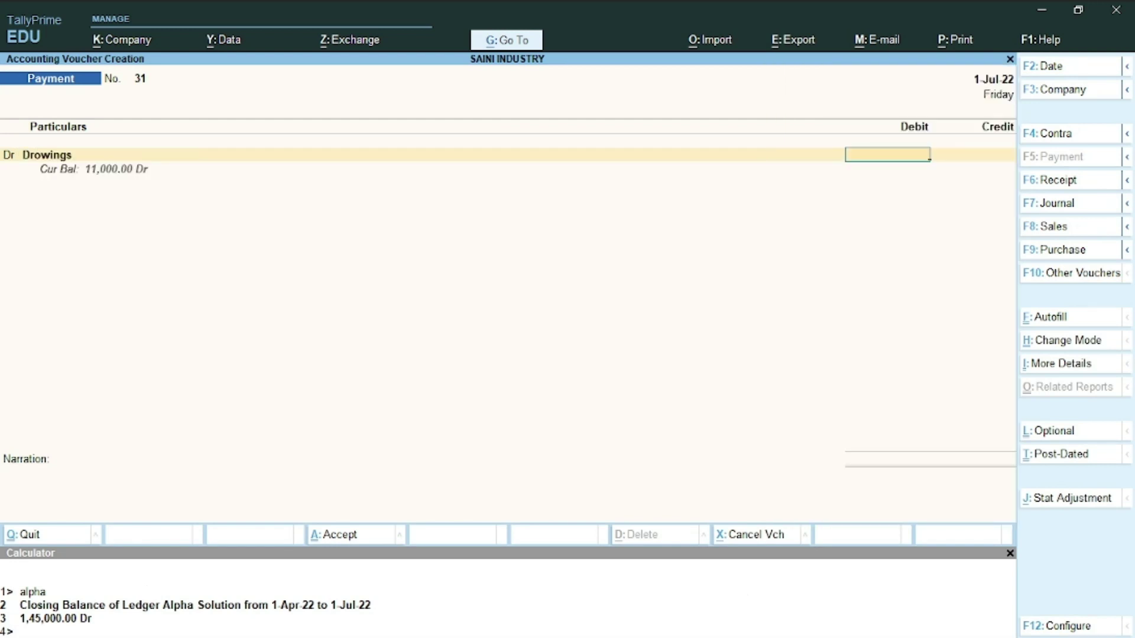
pyautogui.write('4000')
pyautogui.press('Return')
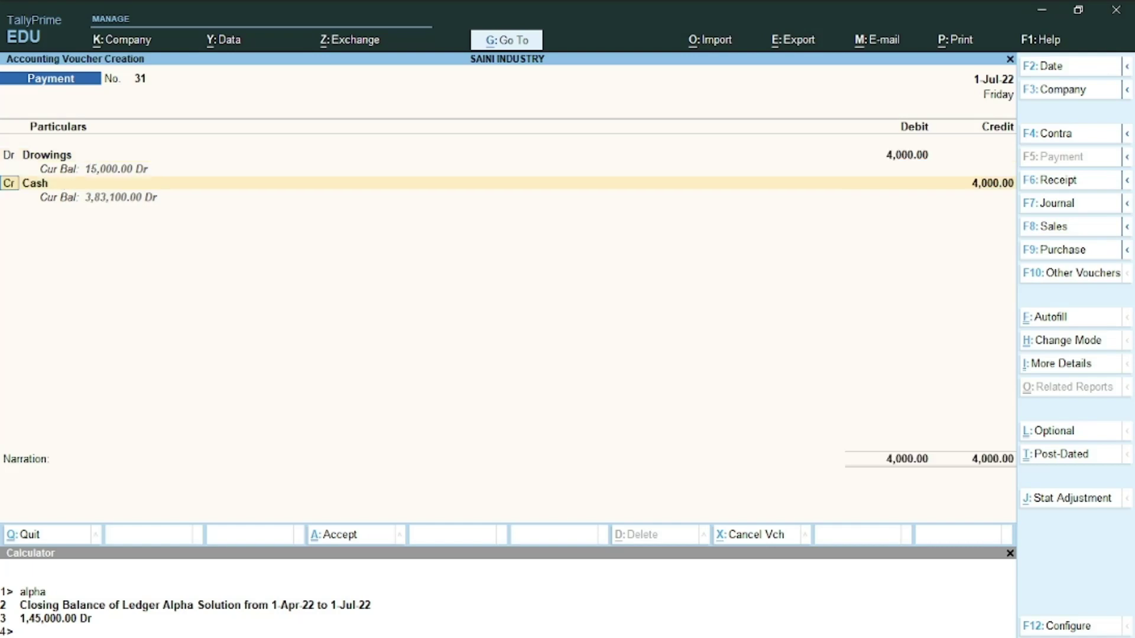
pyautogui.press('Return')
pyautogui.press('Return')
pyautogui.press('Return')
pyautogui.press('Return')
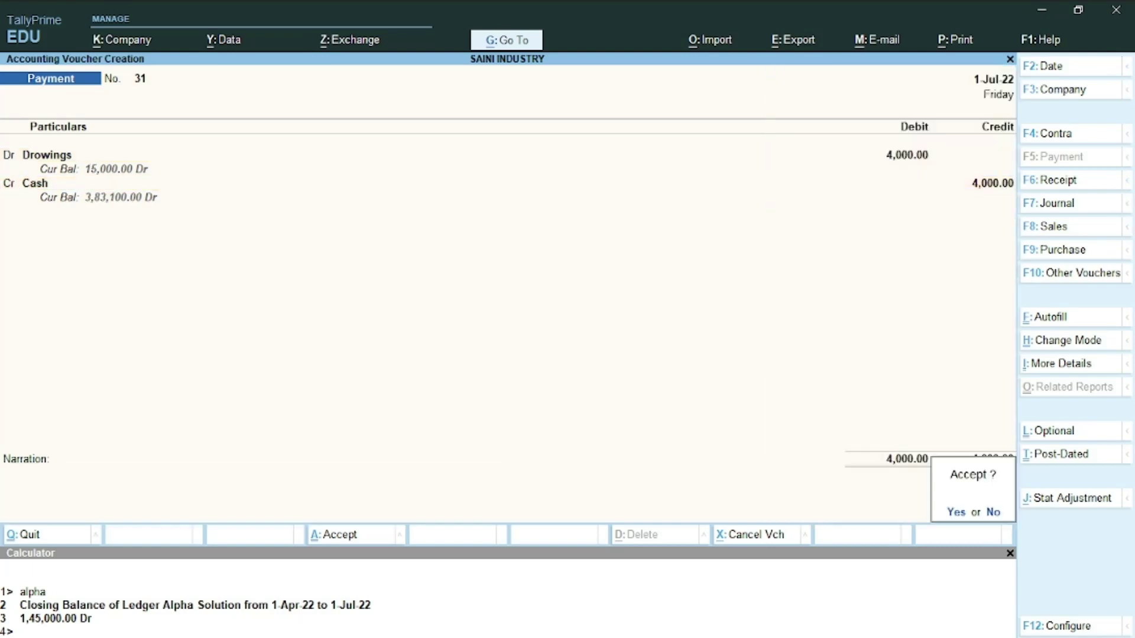
pyautogui.press('Return')
# Switch to Word, underline the "cash for conveyance" wording in item 10 with the pen, and return to TallyPrime.
pyautogui.hotkey('alt', 'Tab')
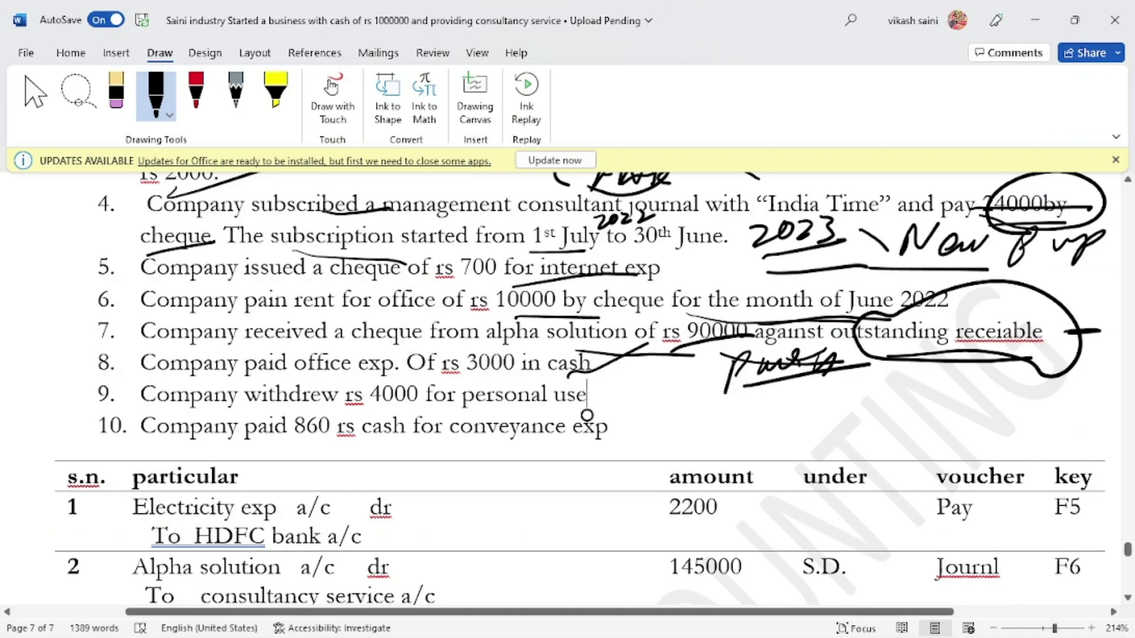
pyautogui.moveTo(346, 444); pyautogui.dragTo(576, 436)
pyautogui.hotkey('alt', 'Tab')
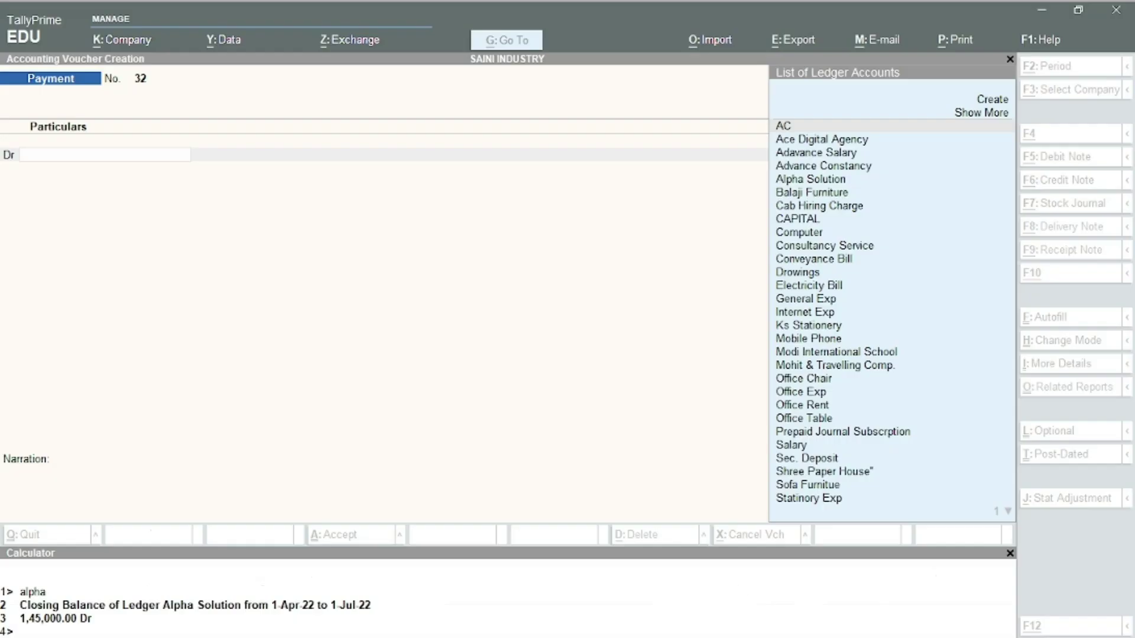
# Debit Conveyance Bill in the new payment voucher with 860, checking the amount against item 10 in Word.
pyautogui.write('Co')
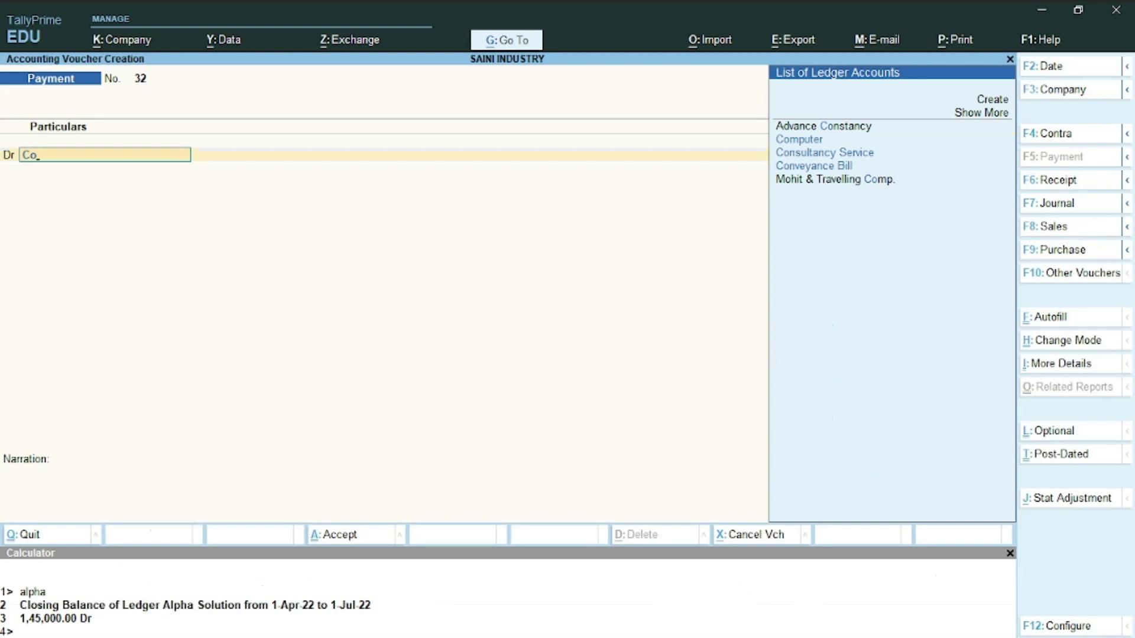
pyautogui.press('Down')
pyautogui.press('Down')
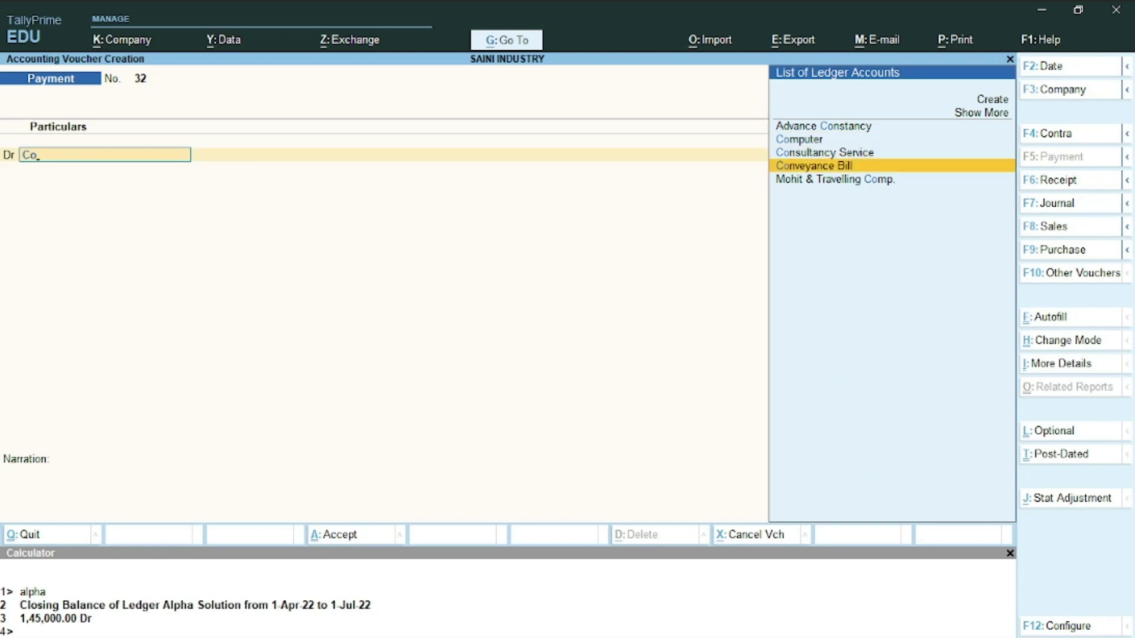
pyautogui.press('Return')
pyautogui.hotkey('alt', 'Tab')
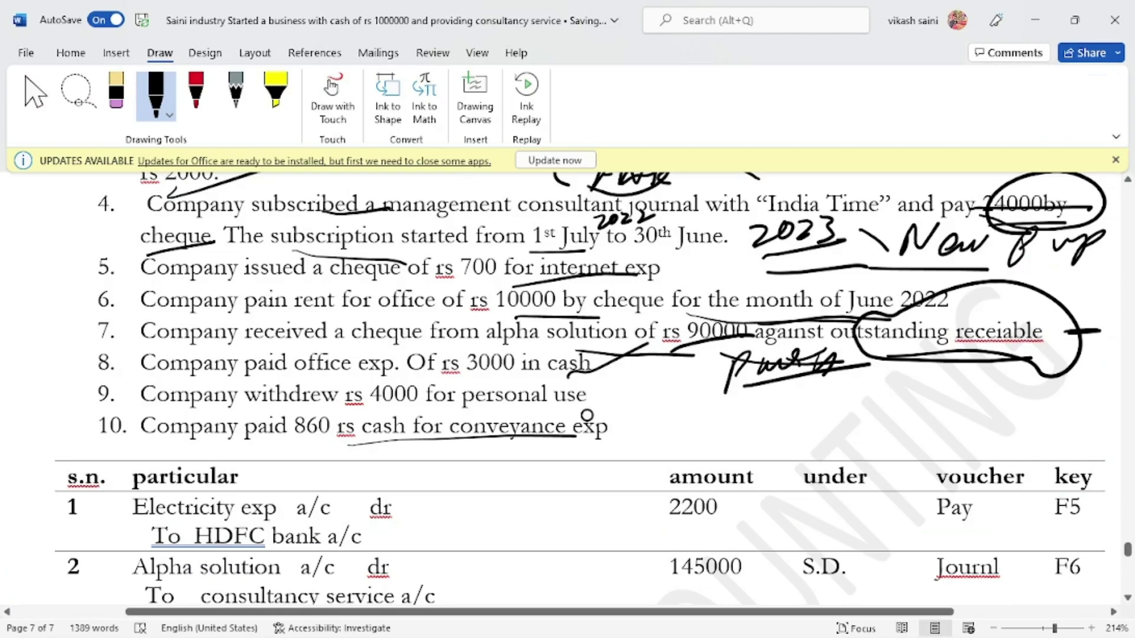
pyautogui.hotkey('alt', 'Tab')
pyautogui.write('860')
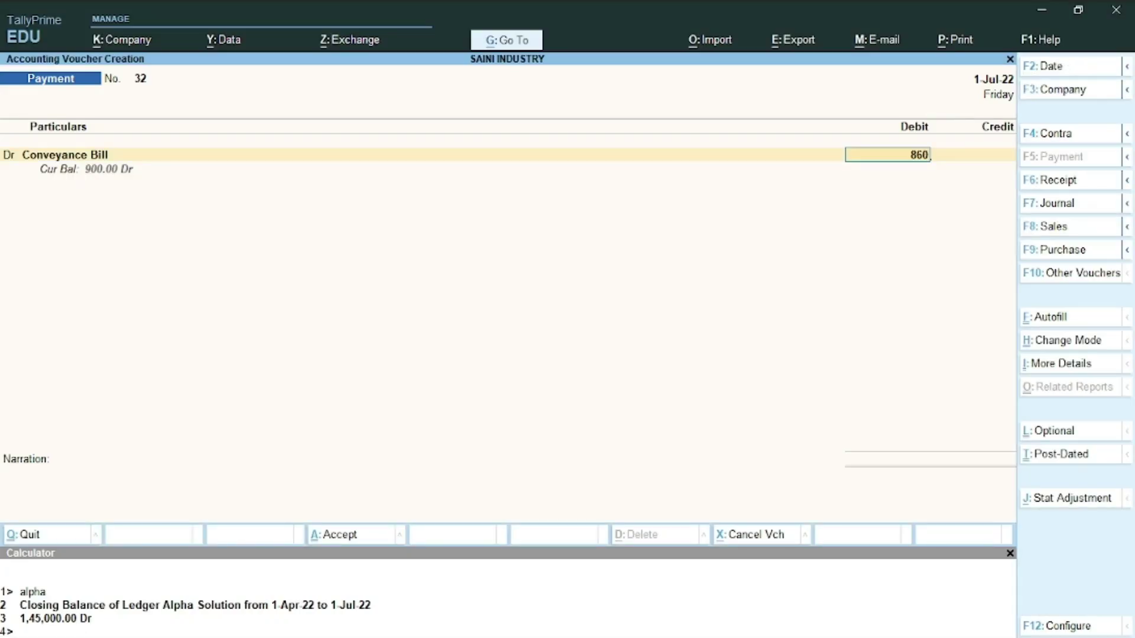
# Credit Cash with the 860 conveyance payment and save the voucher with an empty narration.
pyautogui.press('Return')
pyautogui.press('Return')
pyautogui.press('Return')
pyautogui.press('Return')
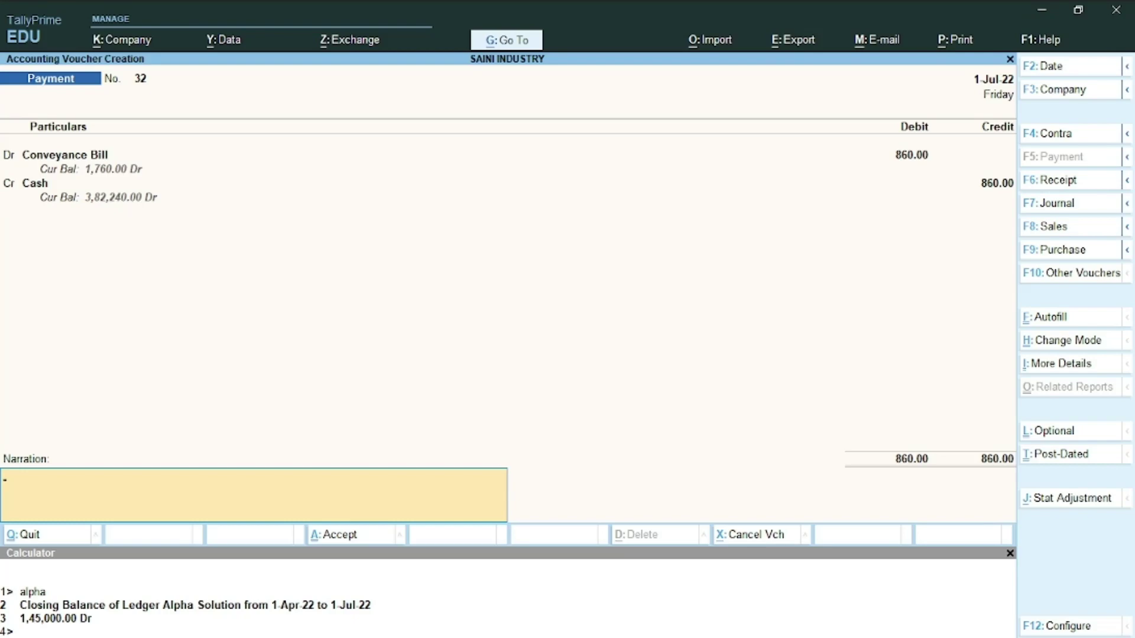
pyautogui.press('ctrl')
pyautogui.hotkey('ctrl', 'a')
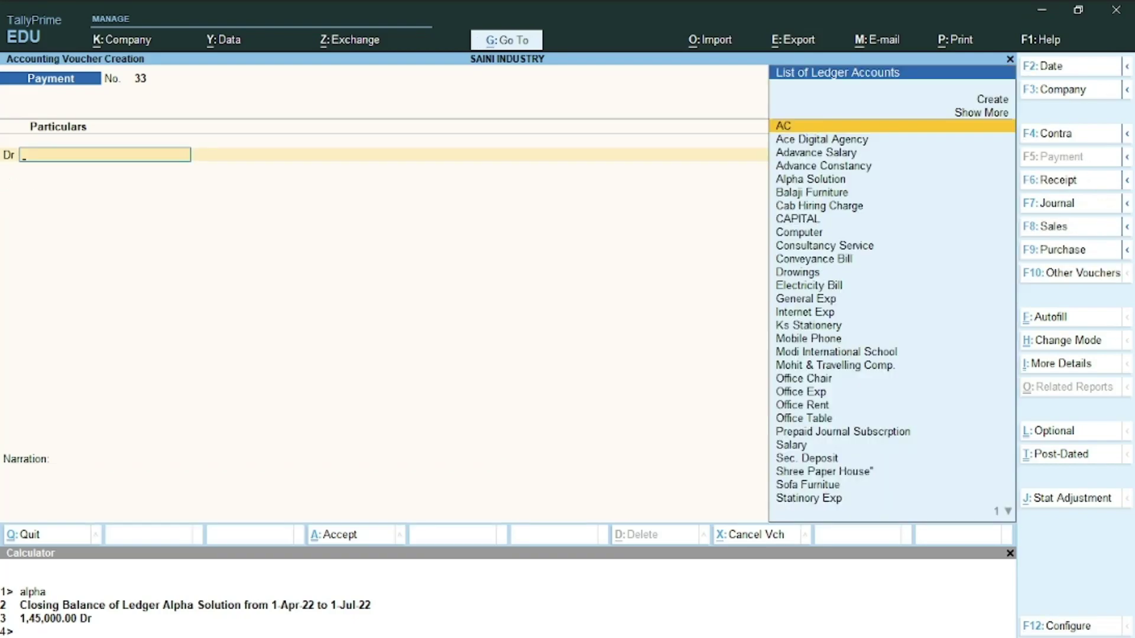
# Switch to Word and review the July transaction list and its journal entry table against the vouchers entered in TallyPrime.
pyautogui.hotkey('alt', 'Tab')
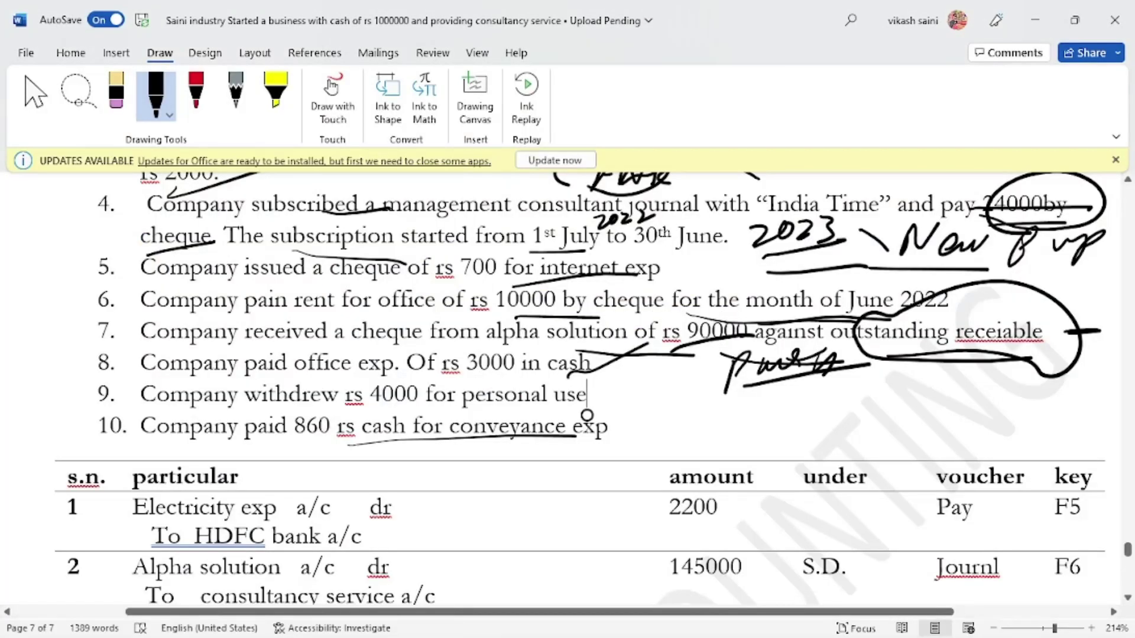
pyautogui.hotkey('alt', 'Tab')
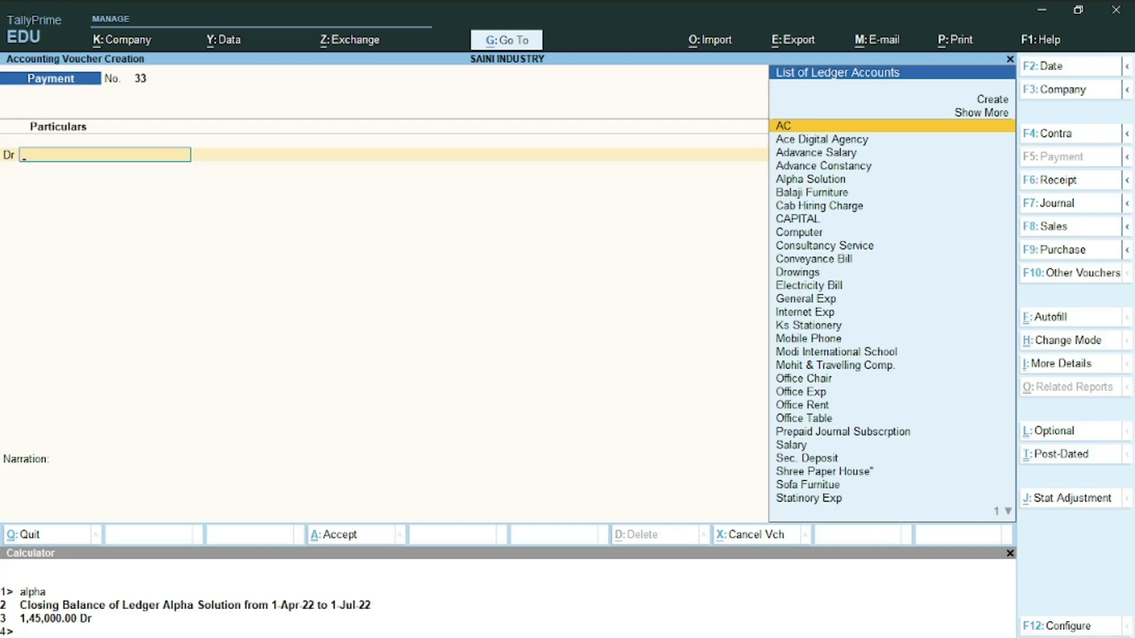
pyautogui.hotkey('alt', 'Tab')
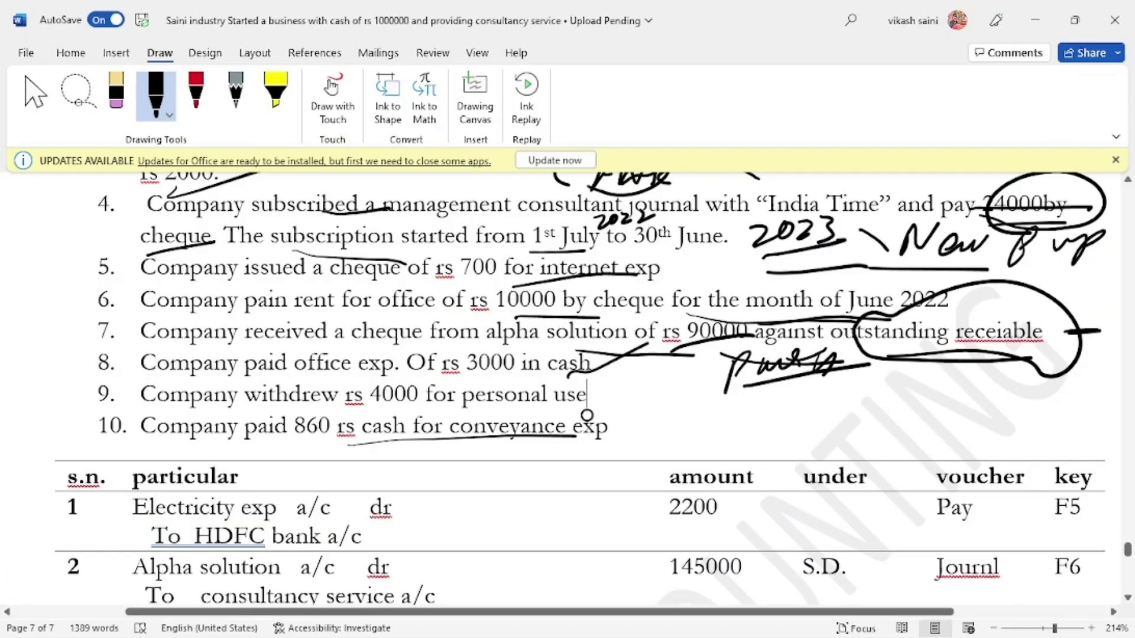
pyautogui.scroll(-1, 568, 384)
pyautogui.scroll(-10, 567, 384)
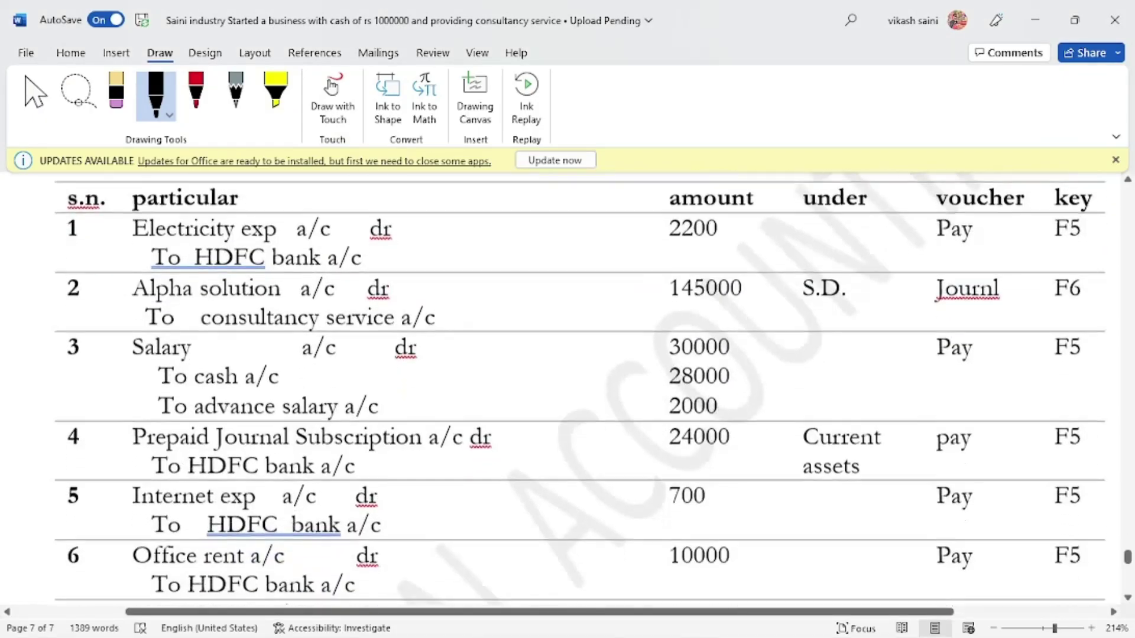
pyautogui.scroll(10, 567, 384)
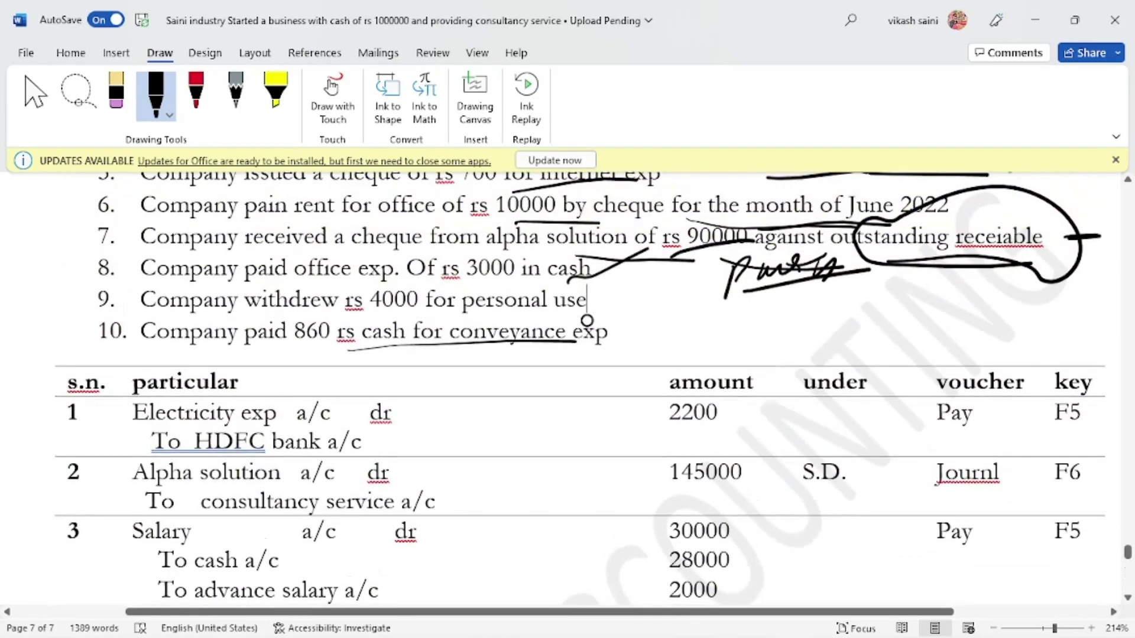
pyautogui.scroll(-1, 567, 384)
pyautogui.scroll(5, 567, 384)
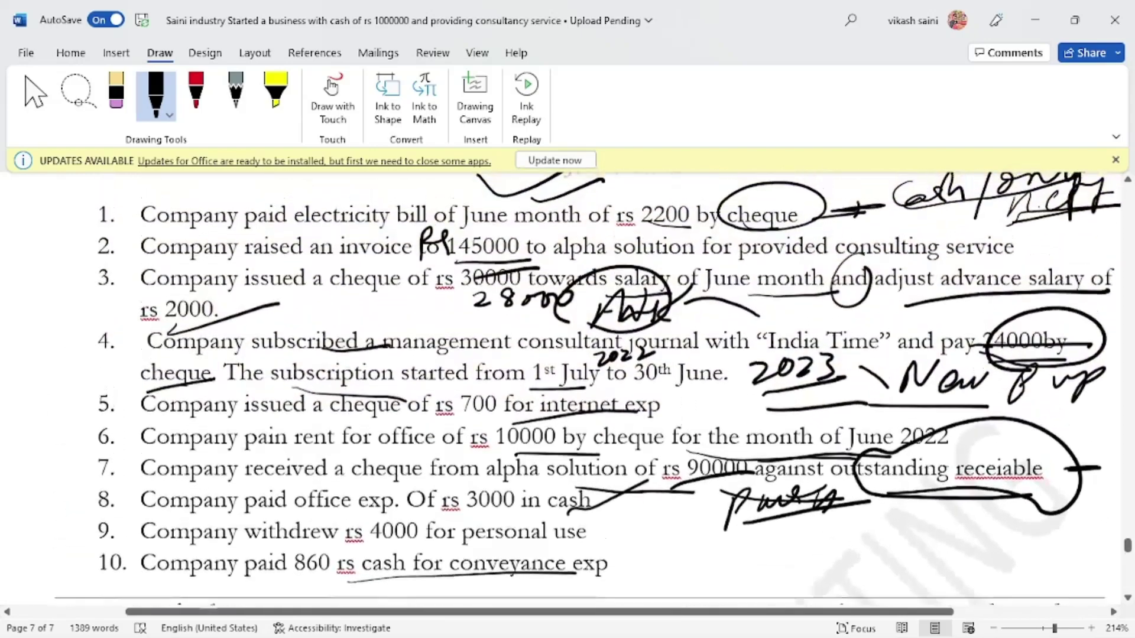
# Underline the Drawings amount and its Pay and F5 entries in row 9 of the July journal table with the pen.
pyautogui.scroll(2, 567, 385)
pyautogui.scroll(-1, 587, 576)
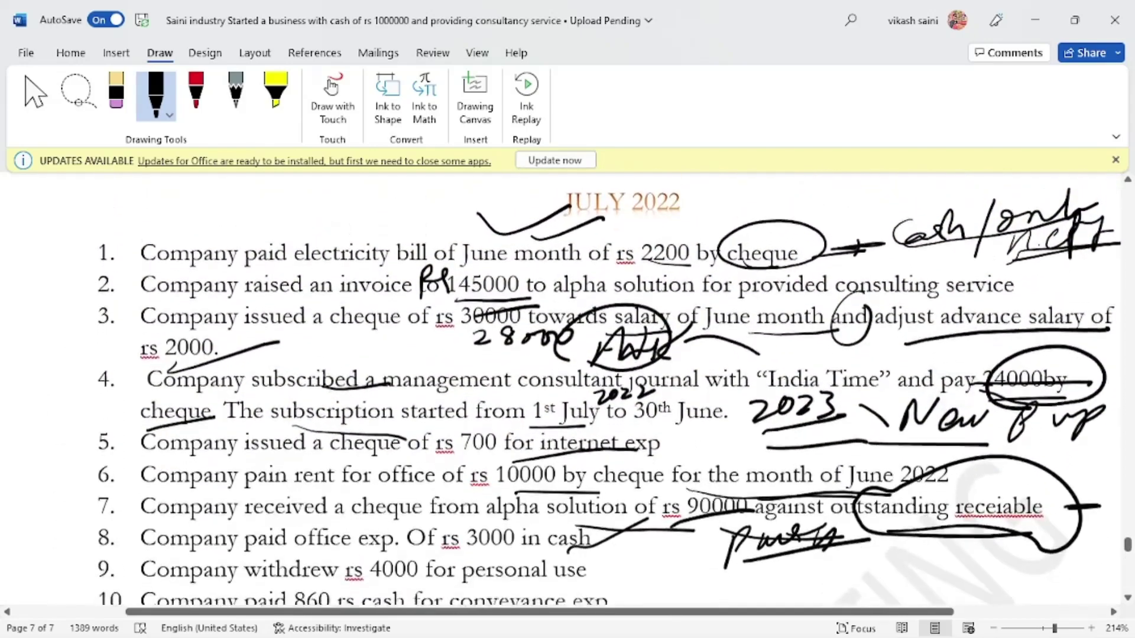
pyautogui.scroll(-12, 587, 576)
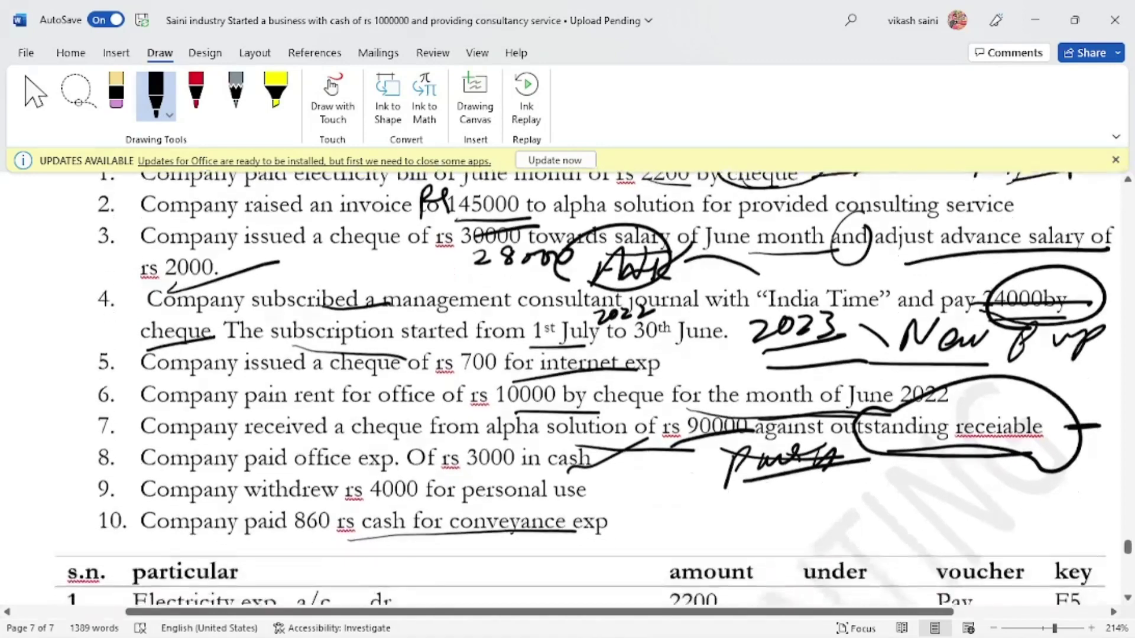
pyautogui.scroll(-5, 580, 389)
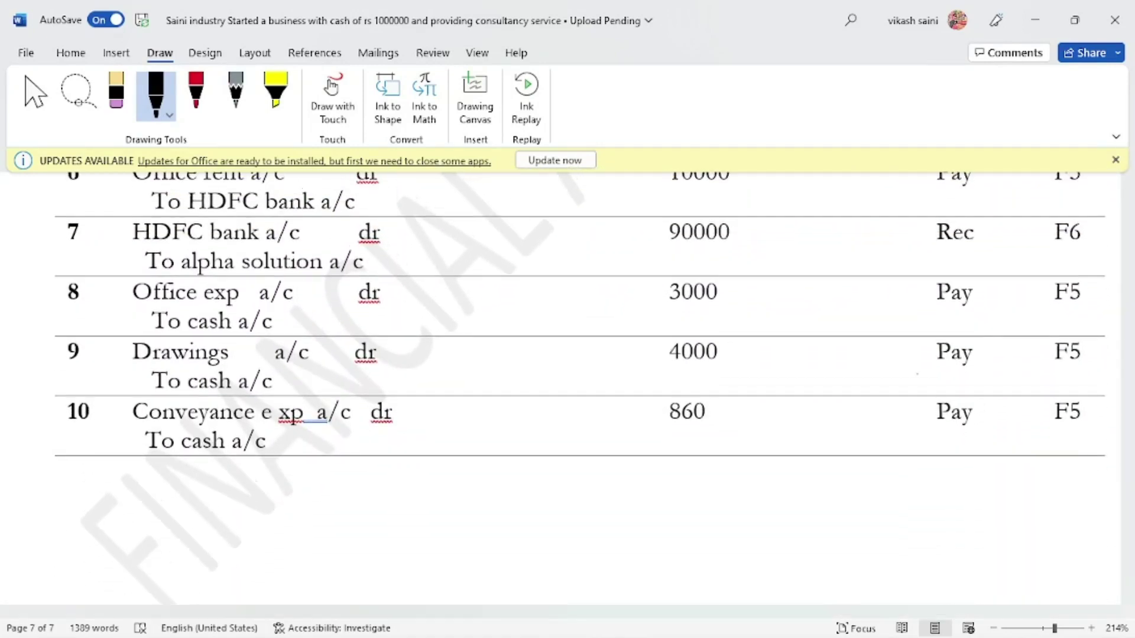
pyautogui.moveTo(917, 373); pyautogui.dragTo(1094, 362)
pyautogui.moveTo(691, 379); pyautogui.dragTo(776, 364)
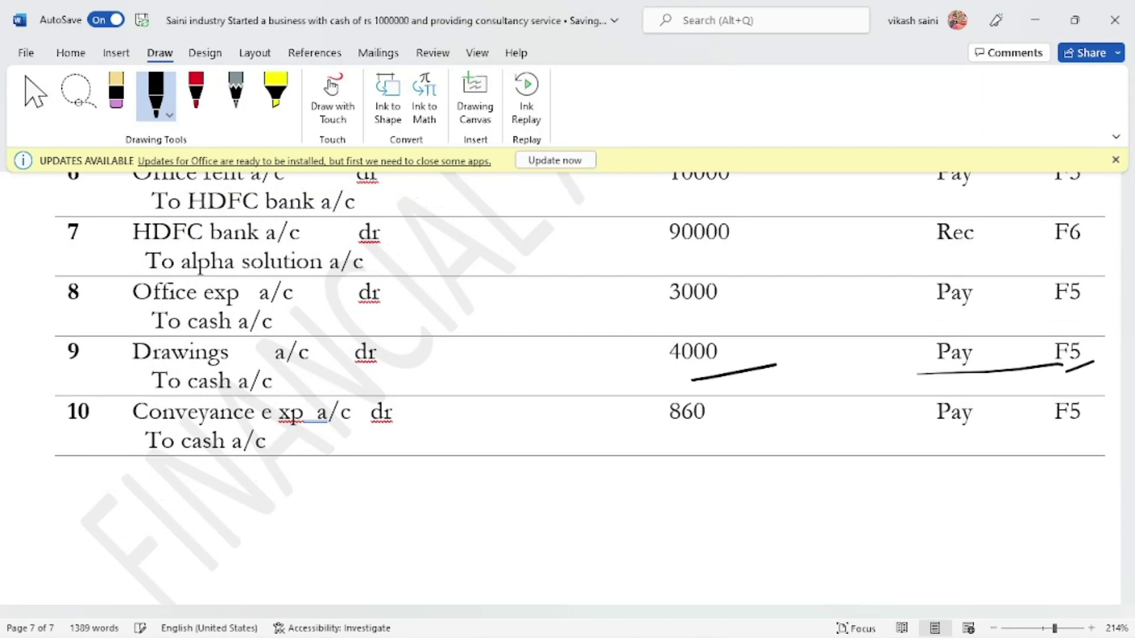
# Circle "Current assets" for the prepaid journal subscription and "S.D." for Alpha solution in the journal table with the pen.
pyautogui.scroll(4, 580, 389)
pyautogui.scroll(2, 580, 389)
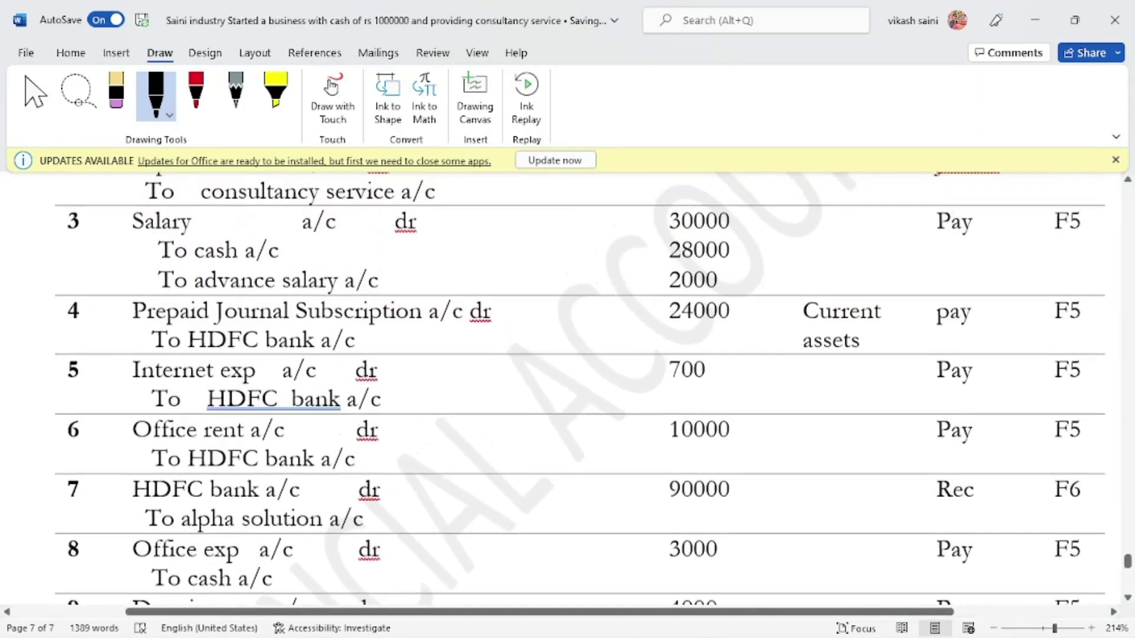
pyautogui.moveTo(869, 293)
pyautogui.mouseDown()
pyautogui.moveTo(760, 319)
pyautogui.moveTo(828, 274)
pyautogui.mouseUp()
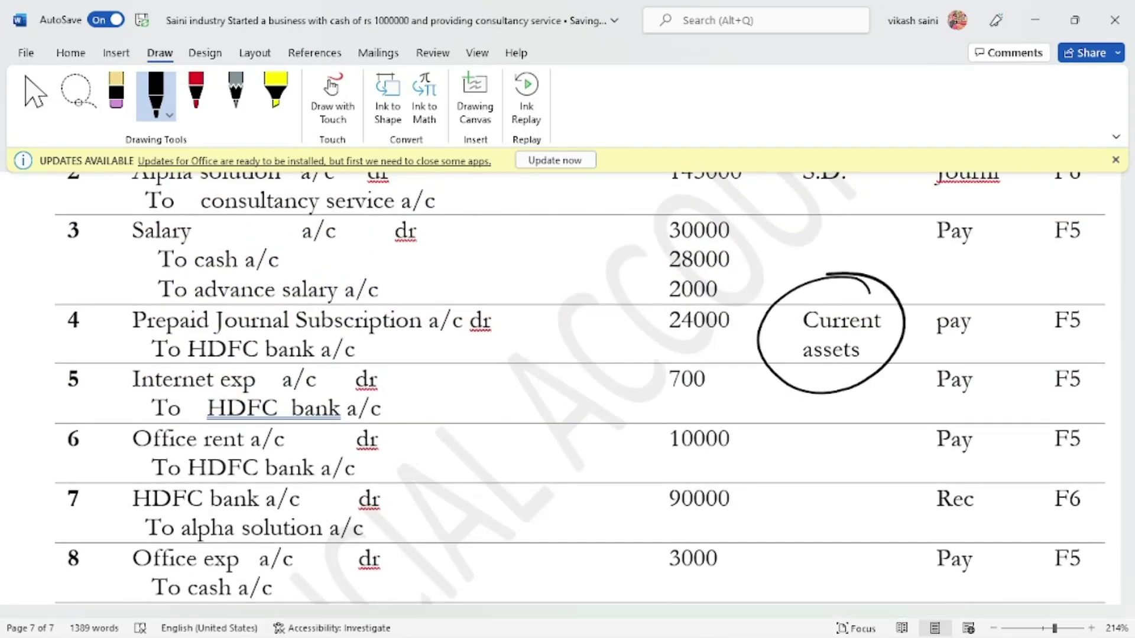
pyautogui.scroll(3, 579, 389)
pyautogui.scroll(1, 580, 389)
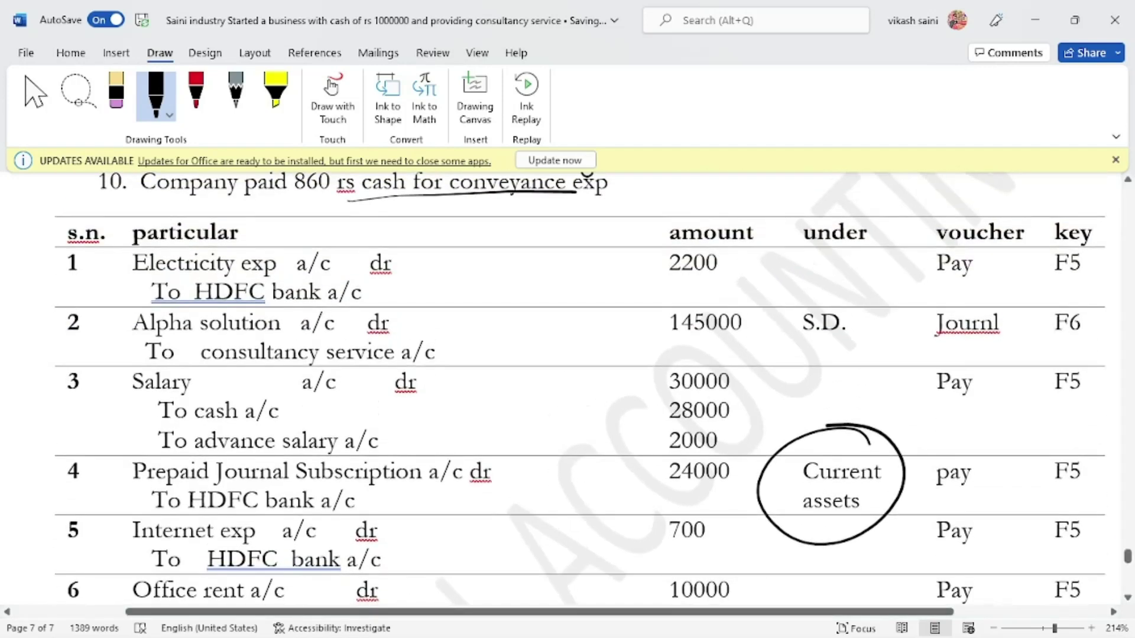
pyautogui.moveTo(795, 338)
pyautogui.mouseDown()
pyautogui.moveTo(868, 329)
pyautogui.moveTo(831, 353)
pyautogui.mouseUp()
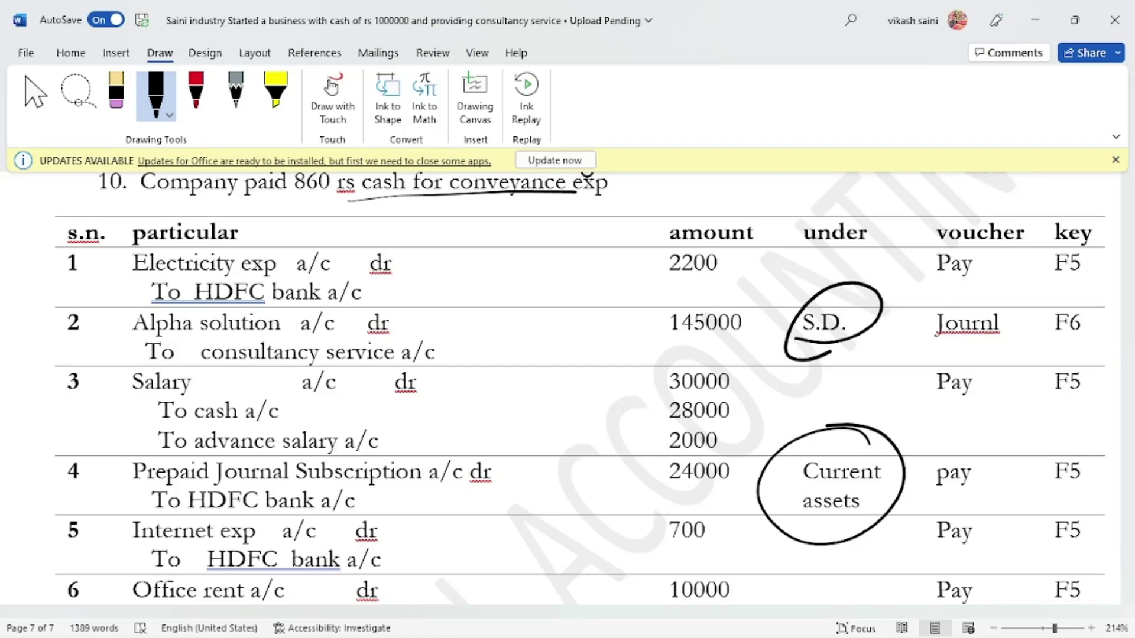
# Switch to TallyPrime, leave the blank payment voucher without saving, and review the 1-Jul-22 vouchers in the Day Book.
pyautogui.hotkey('alt', 'Tab')
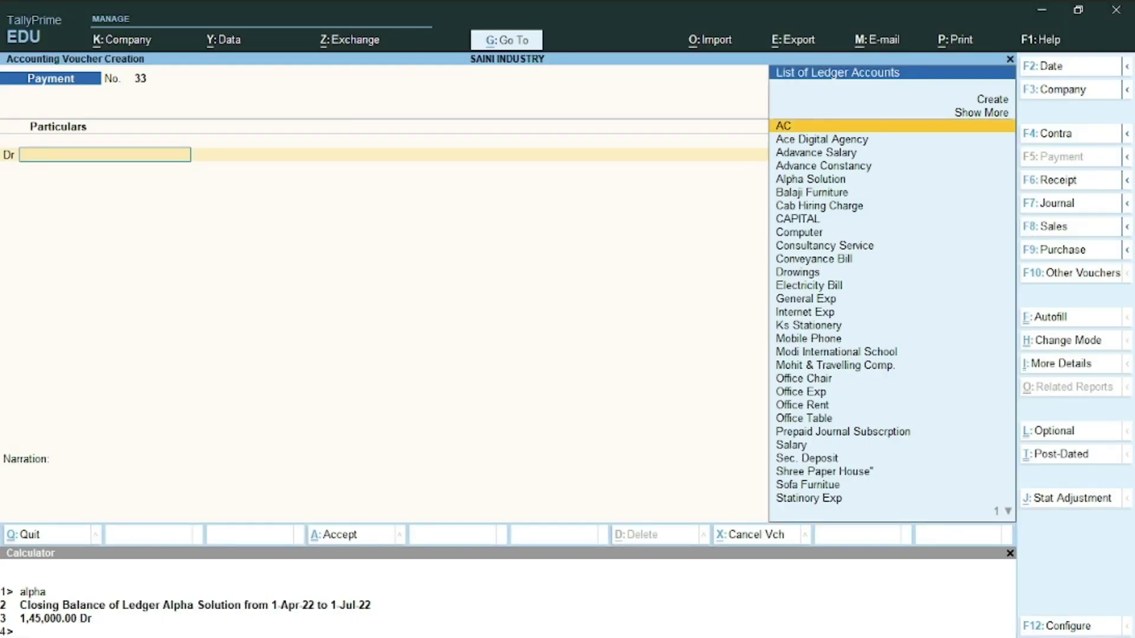
pyautogui.press('Escape')
pyautogui.press('Return')
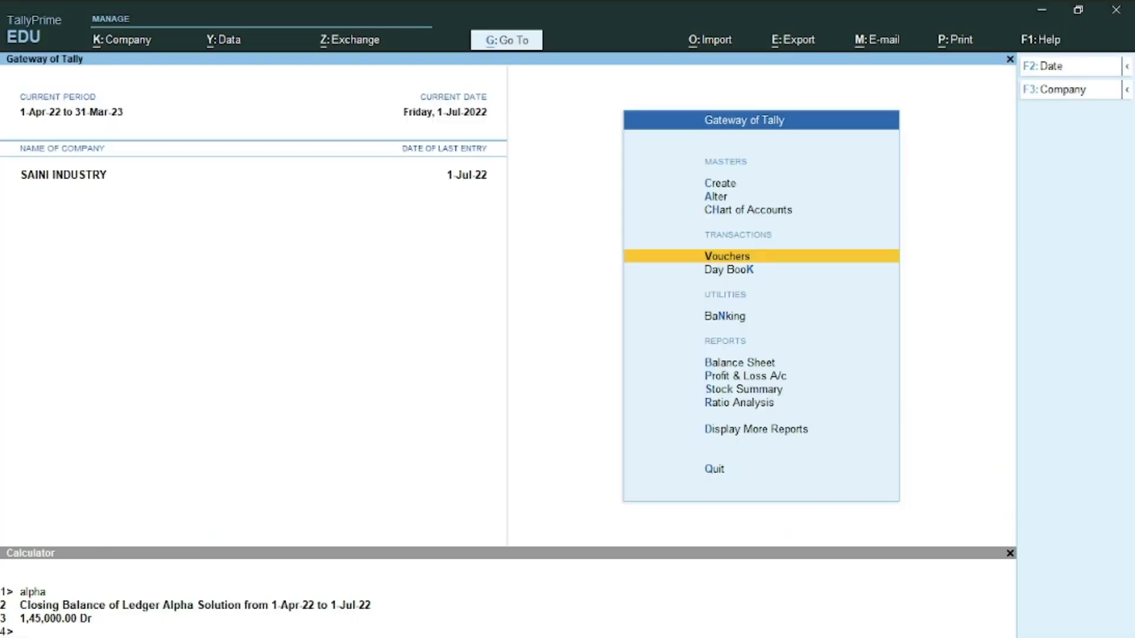
pyautogui.press('Down')
pyautogui.press('Return')
pyautogui.press('Down')
pyautogui.press('Down')
pyautogui.press('Down')
pyautogui.press('Down')
pyautogui.press('Down')
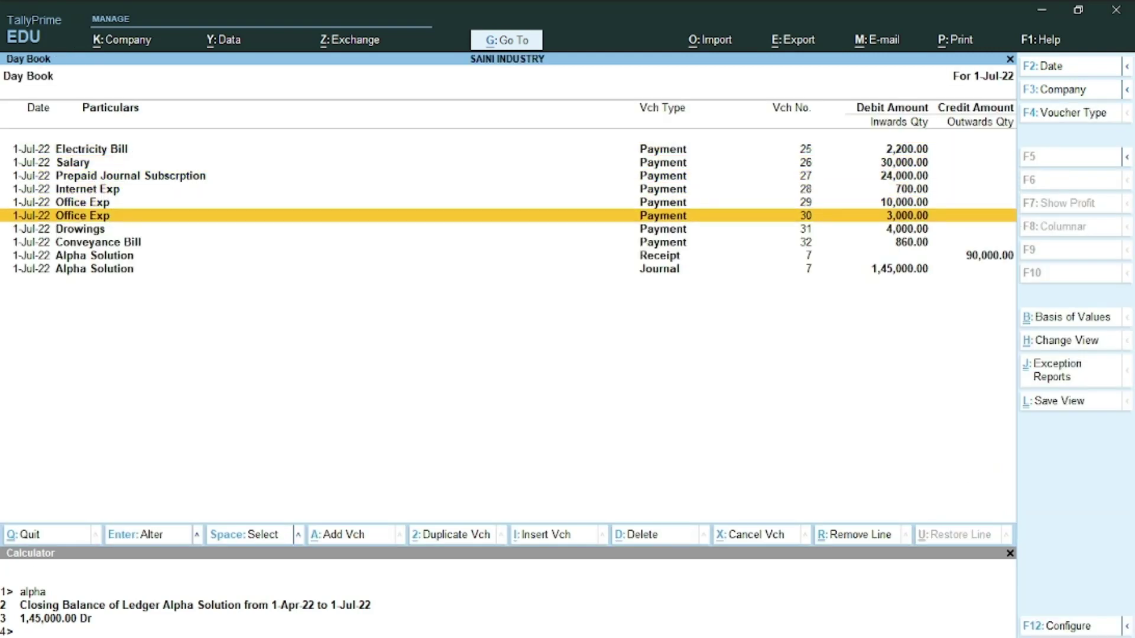
# Open the 3,000 Office Exp payment voucher from the Day Book to check its entries, and close it without changes.
pyautogui.press('Return')
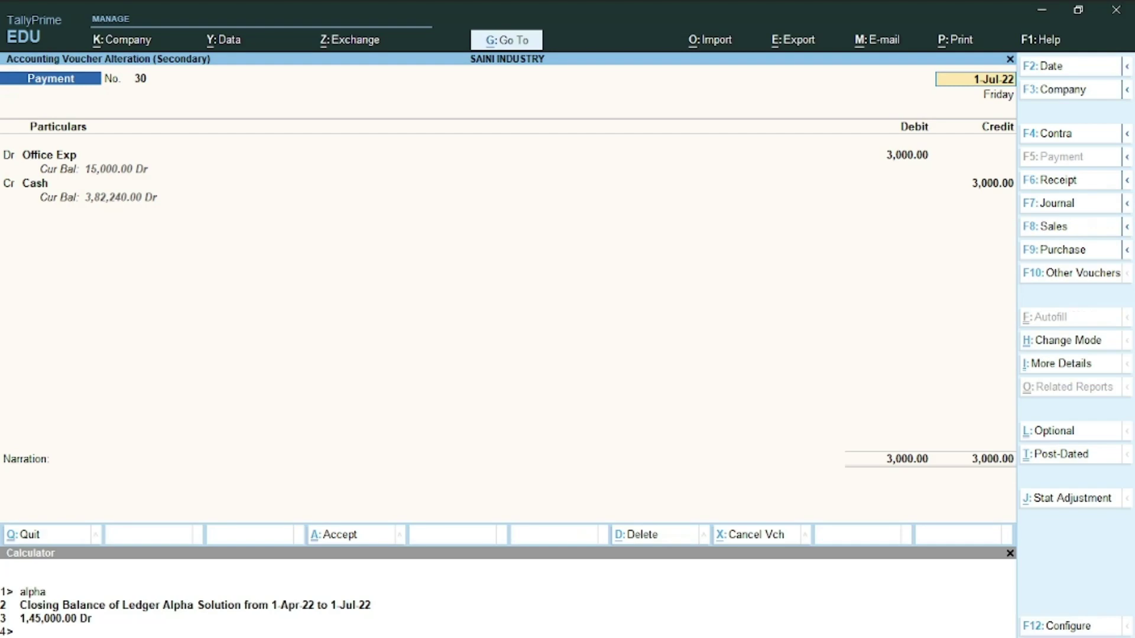
pyautogui.press('BackSpace')
pyautogui.press('Escape')
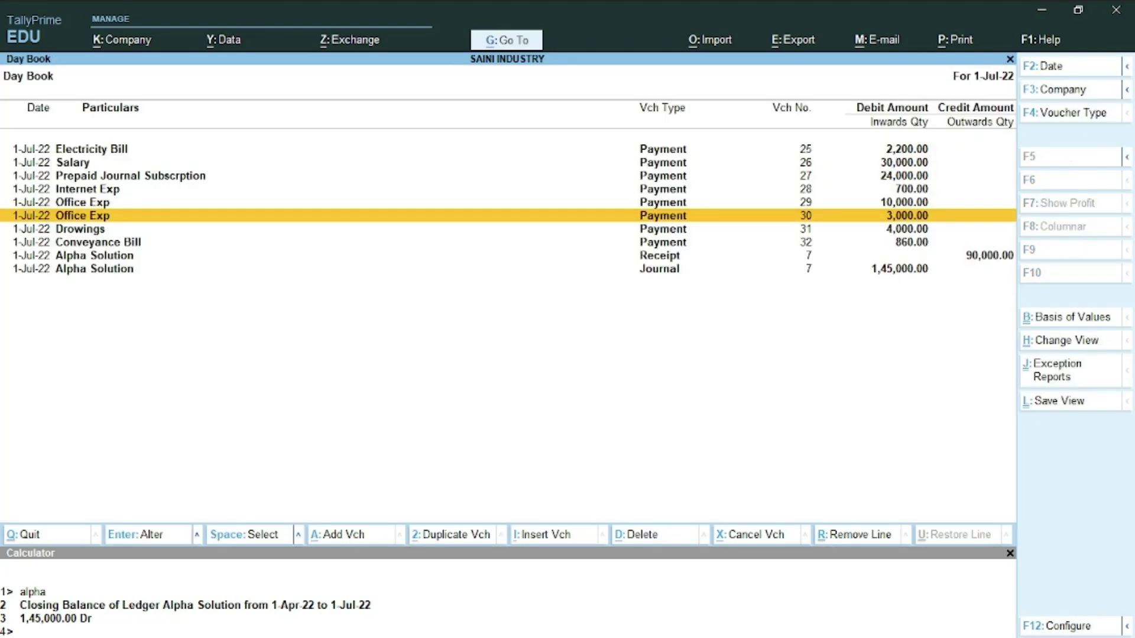
# Close the Day Book and open the company's Trial Balance in its detailed view.
pyautogui.press('Escape')
pyautogui.press('Down')
pyautogui.press('Down')
pyautogui.press('Down')
pyautogui.press('Down')
pyautogui.press('Down')
pyautogui.press('Down')
pyautogui.press('Down')
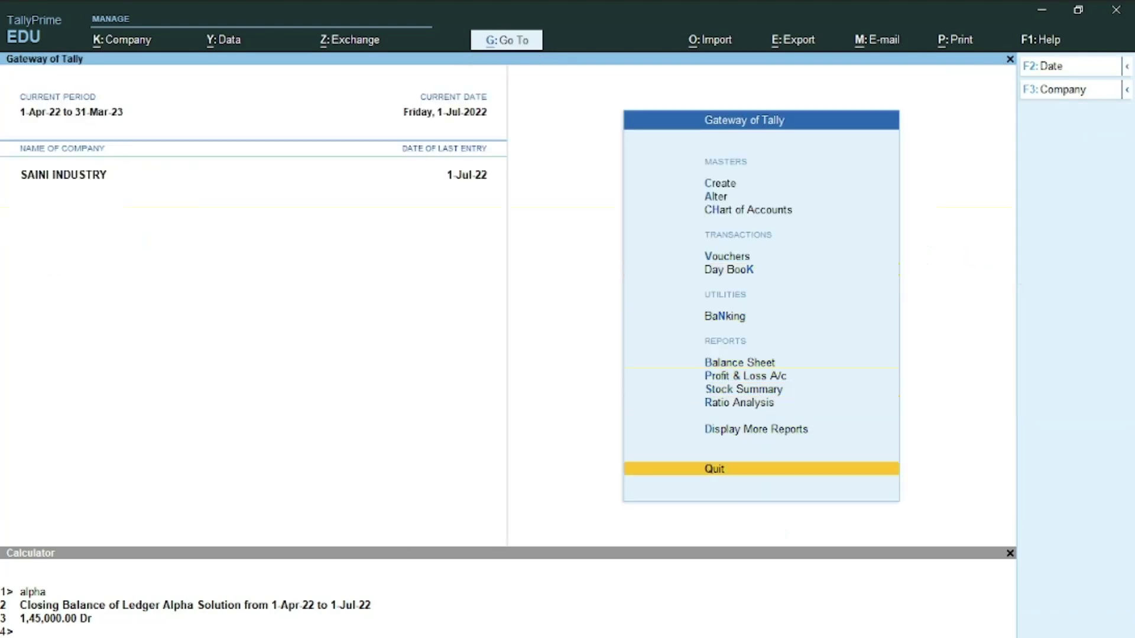
pyautogui.press('Up')
pyautogui.press('Return')
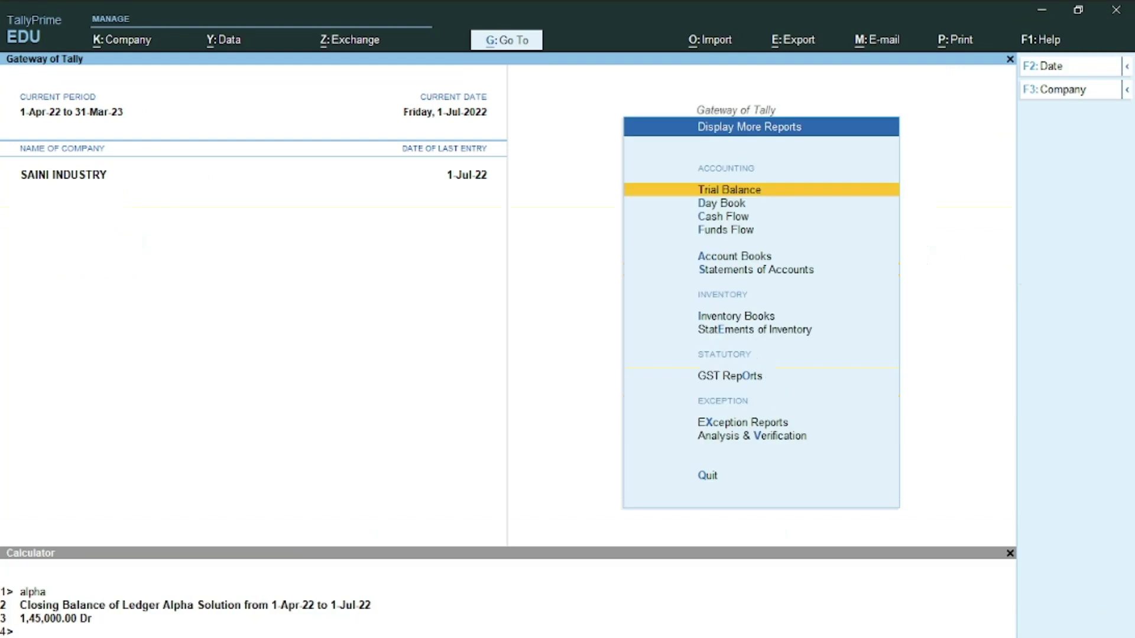
pyautogui.press('Return')
pyautogui.hotkey('alt', 'F5')
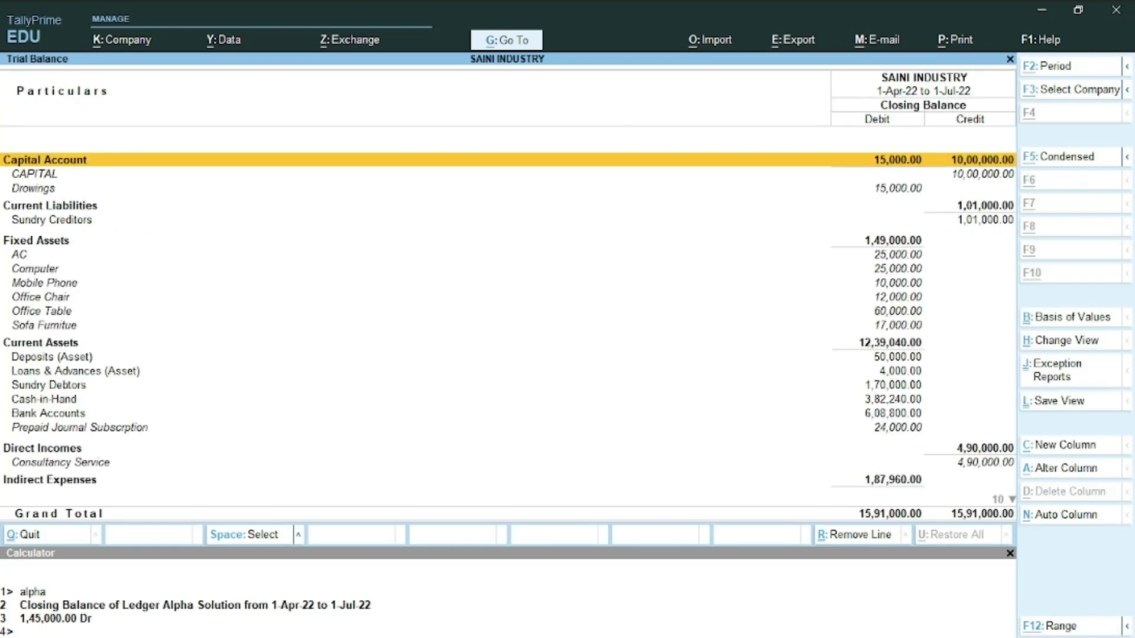
# Examine the detailed Trial Balance line by line, from the capital account down to the last indirect expense ledger.
pyautogui.press('Down')
pyautogui.press('Down')
pyautogui.press('Down')
pyautogui.press('Down')
pyautogui.press('Down')
pyautogui.press('Down')
pyautogui.press('Down')
pyautogui.press('Down')
pyautogui.press('Down')
pyautogui.press('Down')
pyautogui.press('Down')
pyautogui.press('Down')
pyautogui.press('Down')
pyautogui.press('Down')
pyautogui.press('Down')
pyautogui.press('Down')
pyautogui.press('Down')
pyautogui.press('Down')
pyautogui.press('Down')
pyautogui.press('Down')
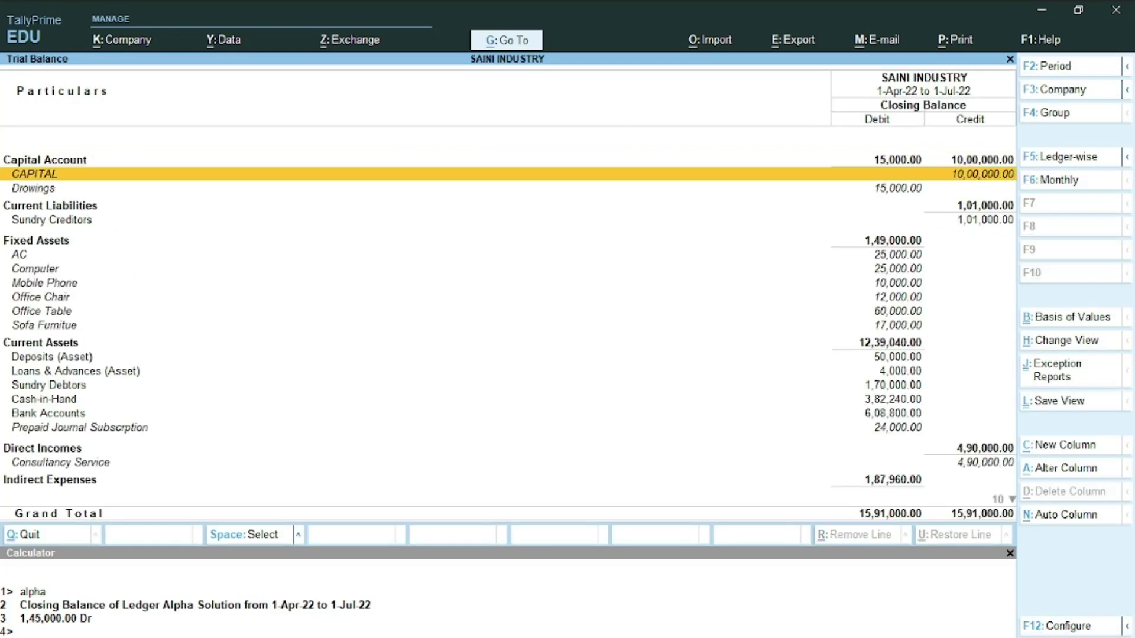
pyautogui.press('Down')
pyautogui.press('Down')
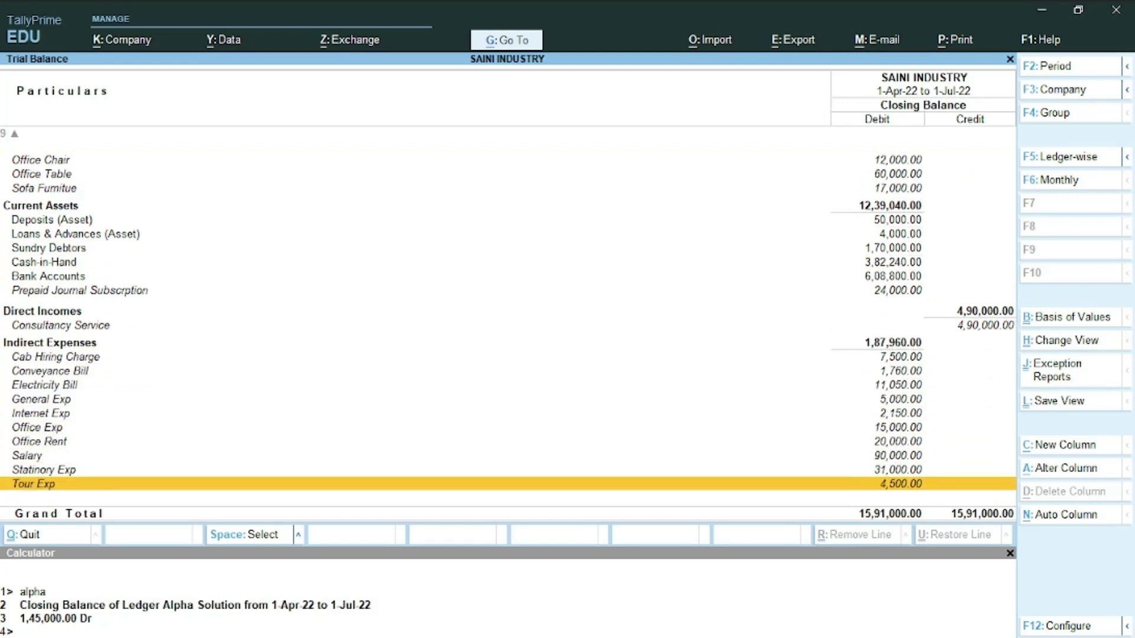
# Condense the Trial Balance to its main groups and examine each group's closing balance from Indirect Expenses to Capital Account and back.
pyautogui.press('alt')
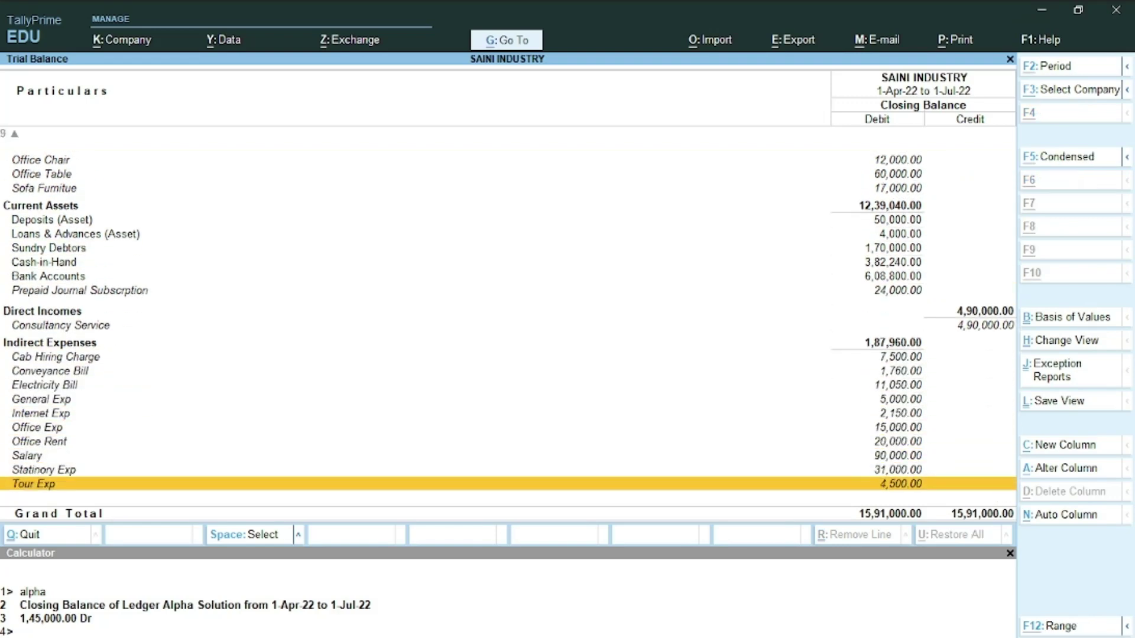
pyautogui.hotkey('alt', 'F5')
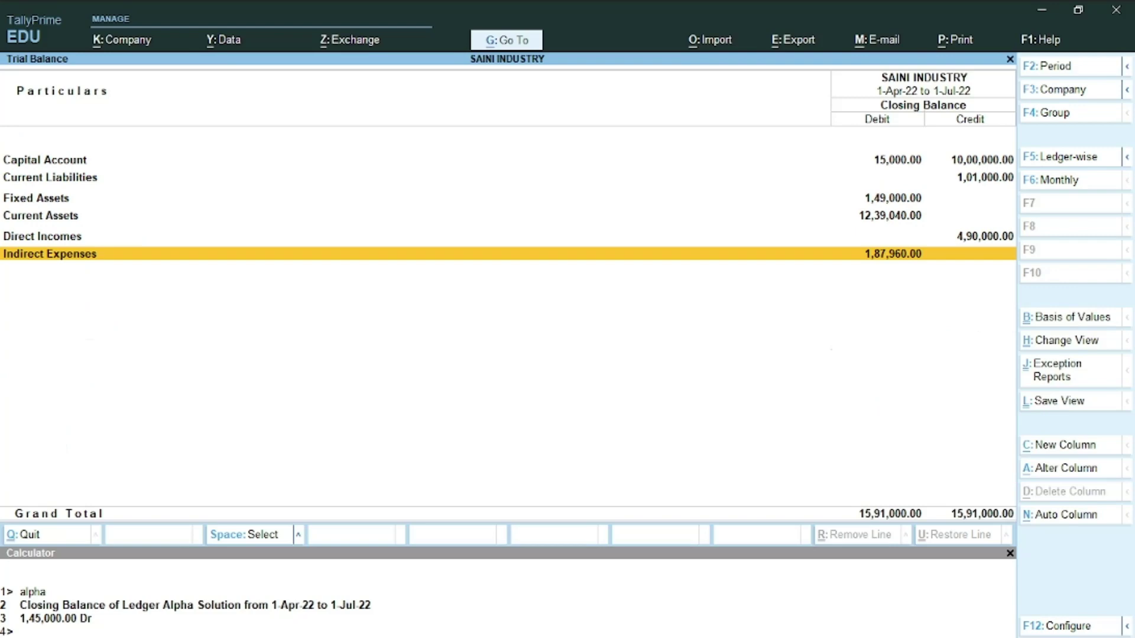
pyautogui.press('Up')
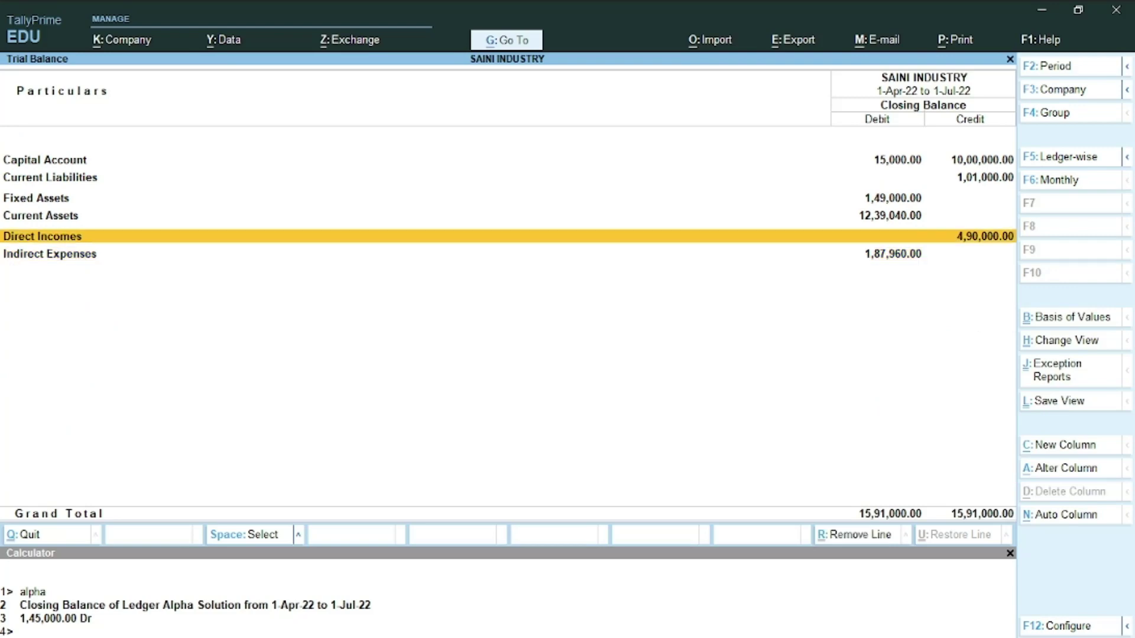
pyautogui.press('Up')
pyautogui.press('Up')
pyautogui.press('Up')
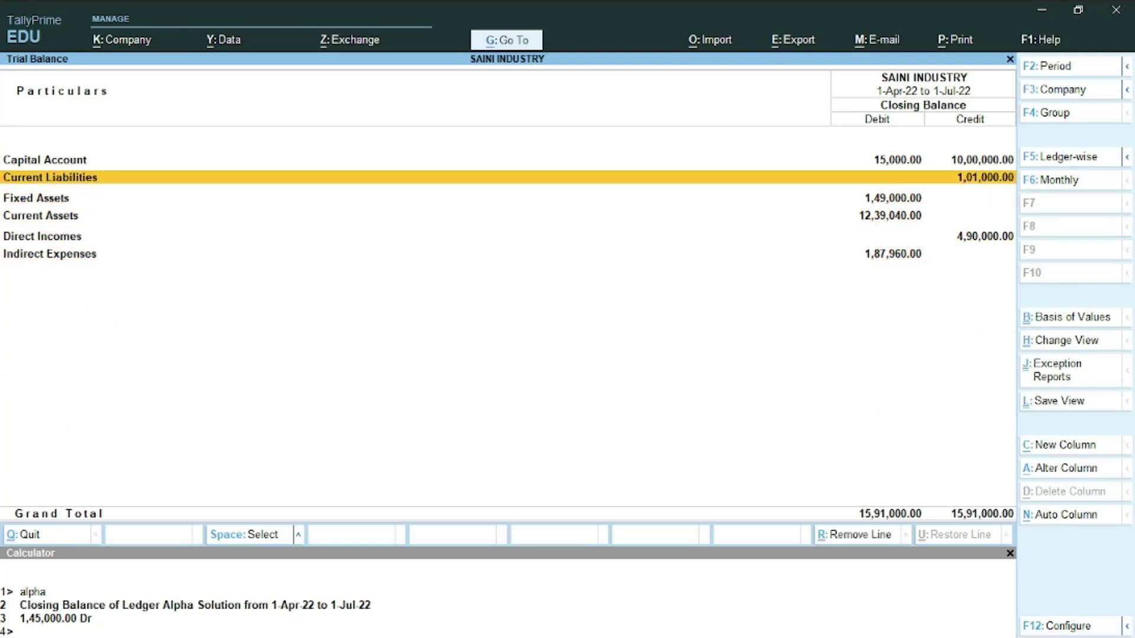
pyautogui.press('Up')
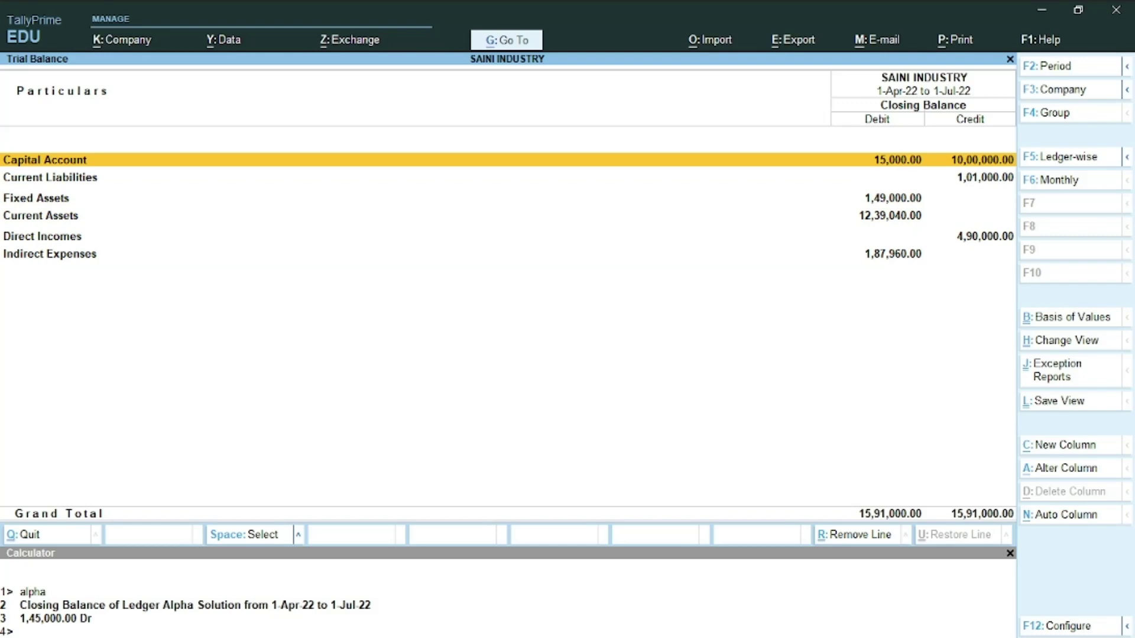
pyautogui.press('Down')
pyautogui.press('Down')
pyautogui.press('Down')
pyautogui.press('Down')
pyautogui.press('Down')
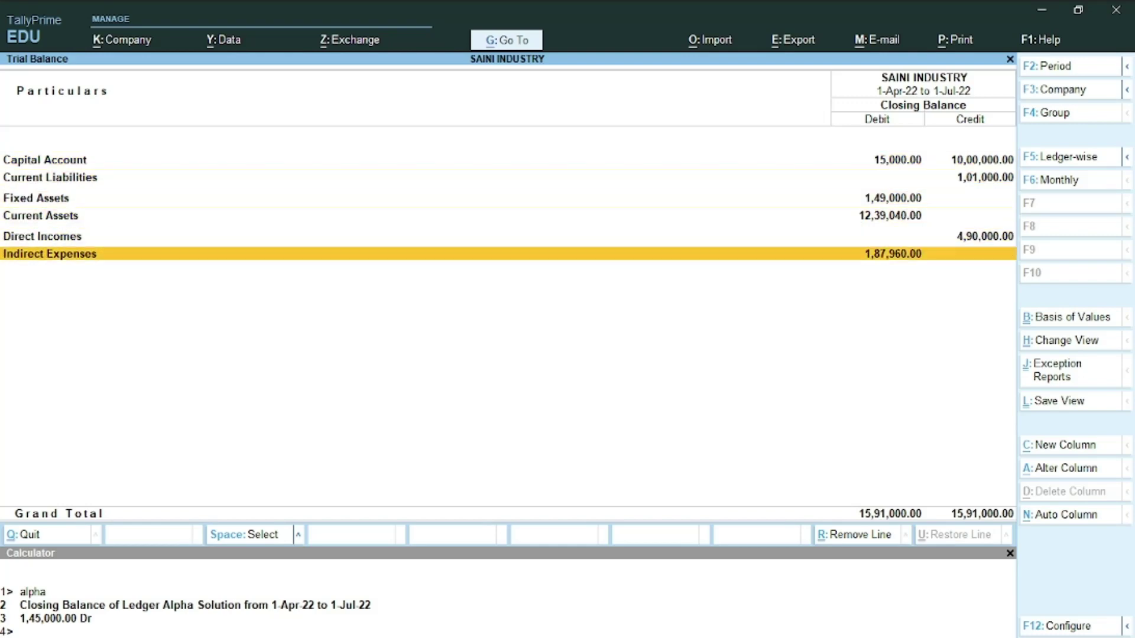